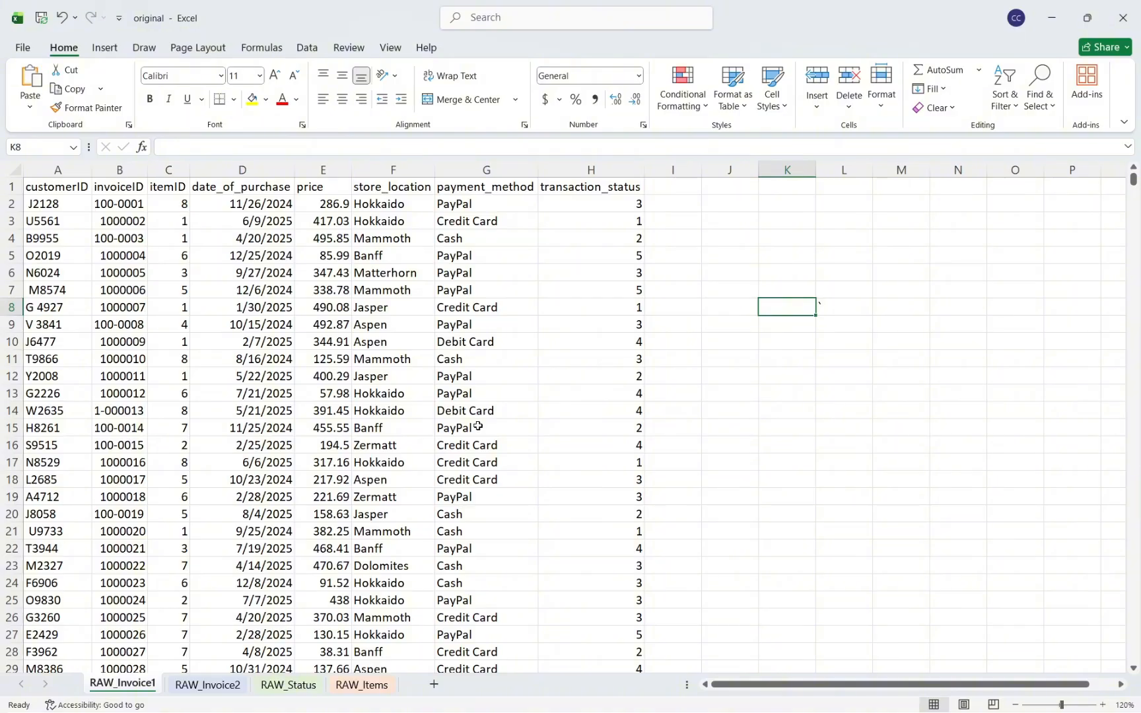
Examine the itemID and transaction_status columns in the RAW_Invoice1 and RAW_Invoice2 sheets
{"action": "left_click", "coordinate": [176, 186]}
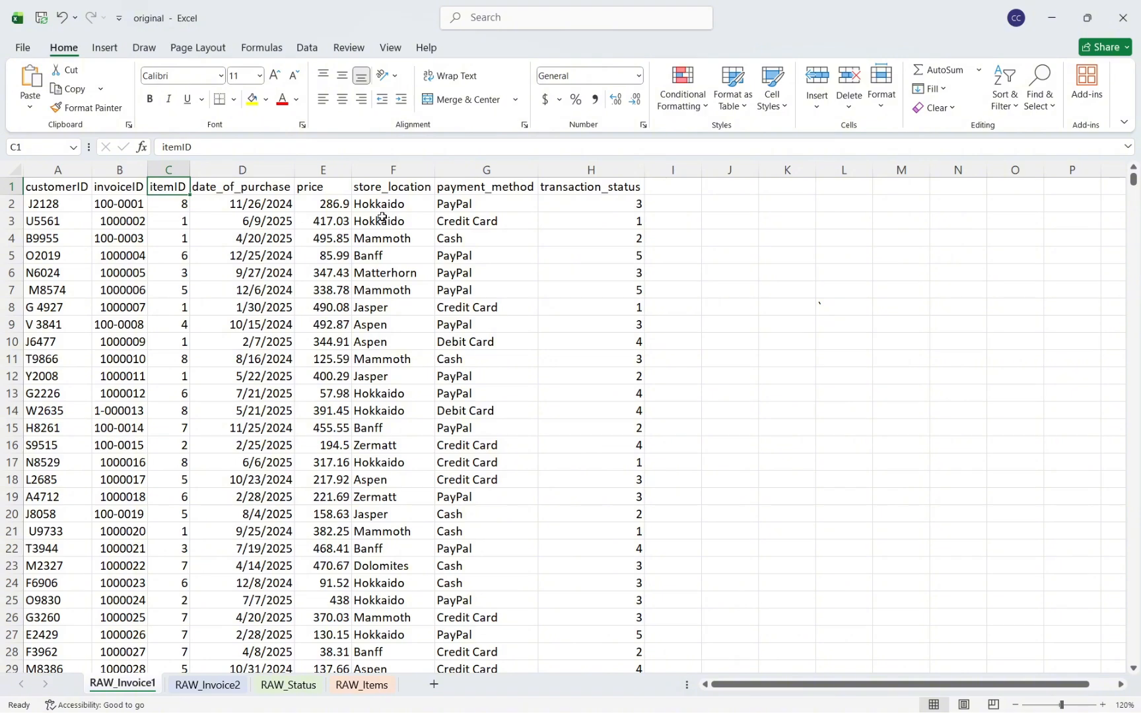
{"action": "left_click", "coordinate": [627, 190]}
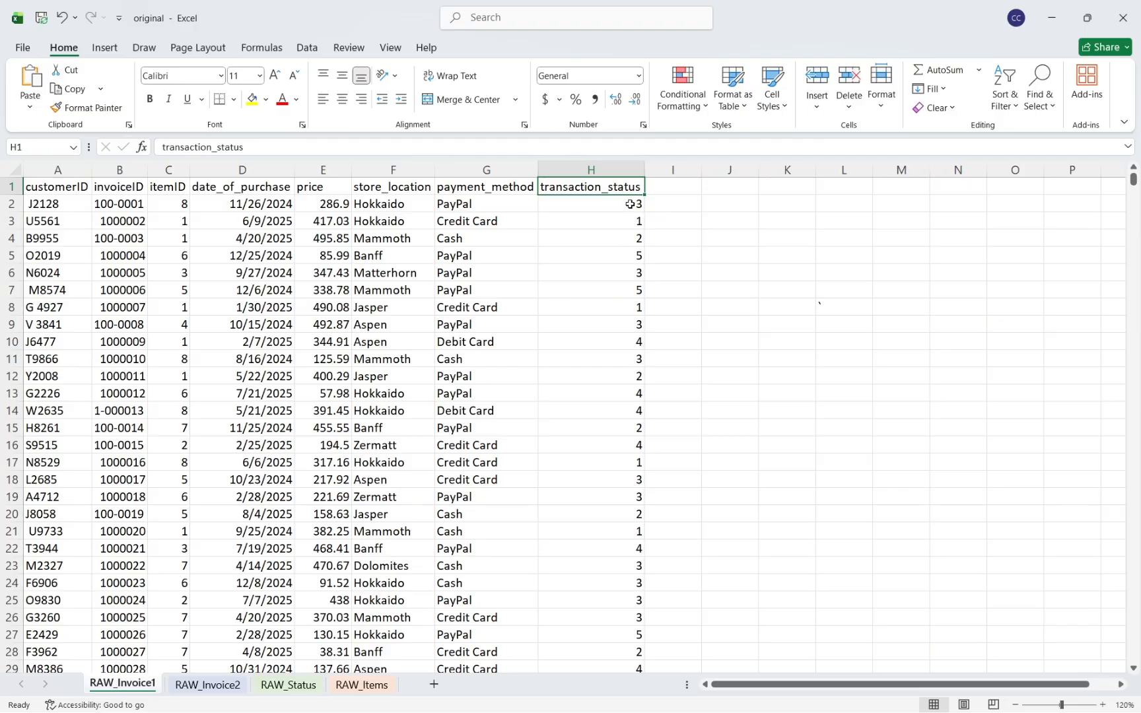
{"action": "left_click", "coordinate": [630, 204]}
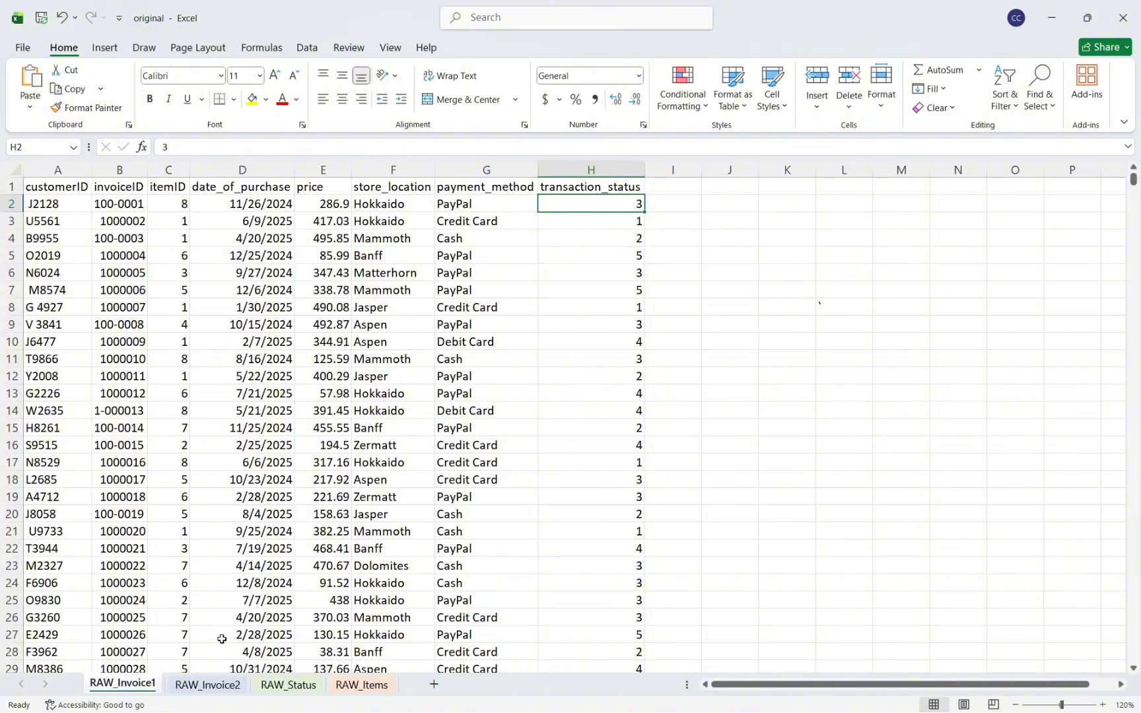
{"action": "left_click", "coordinate": [220, 686]}
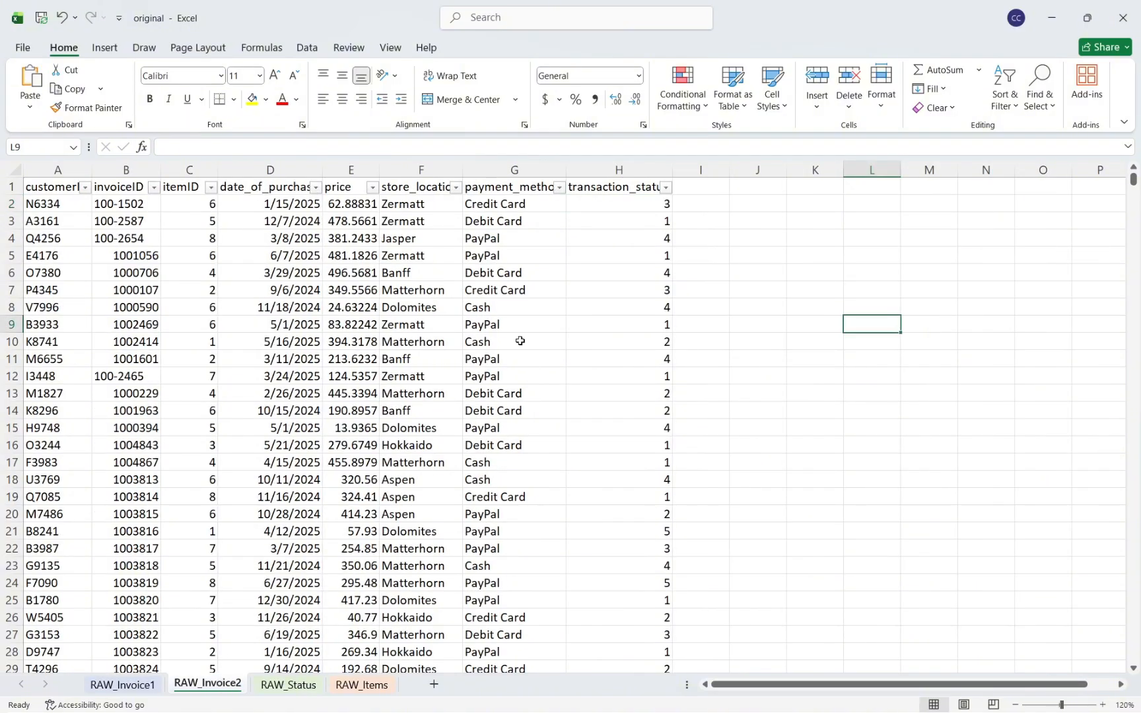
{"action": "left_click", "coordinate": [718, 269]}
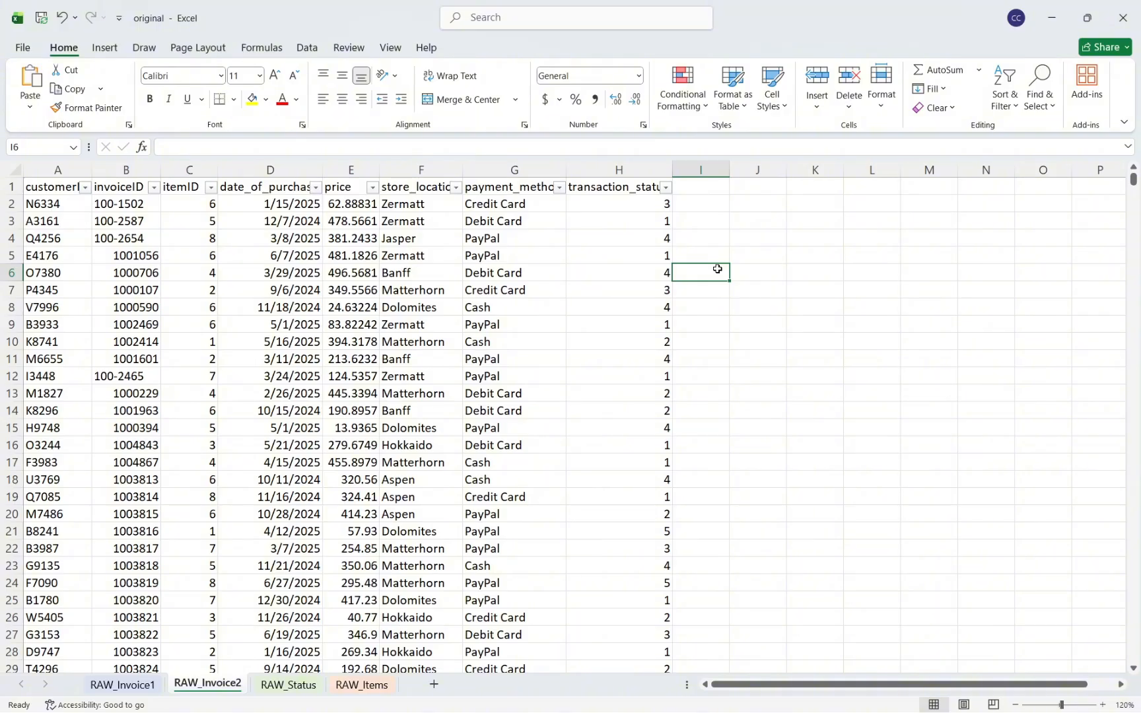
{"action": "left_click", "coordinate": [195, 185]}
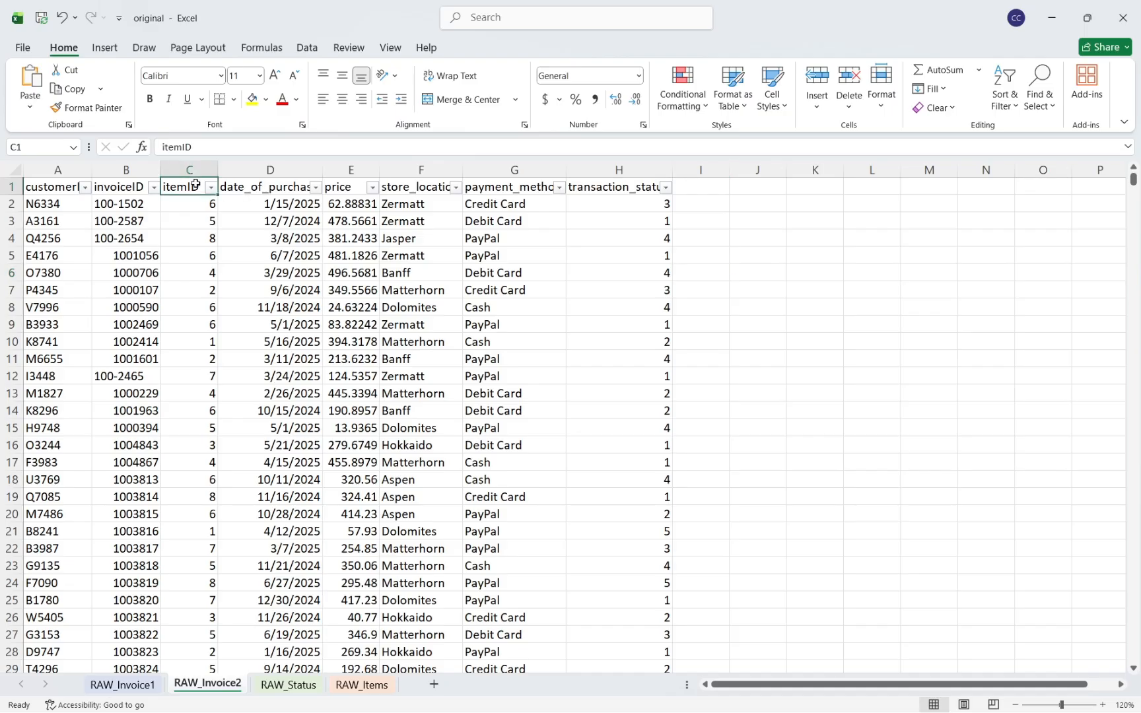
{"action": "left_click", "coordinate": [650, 185]}
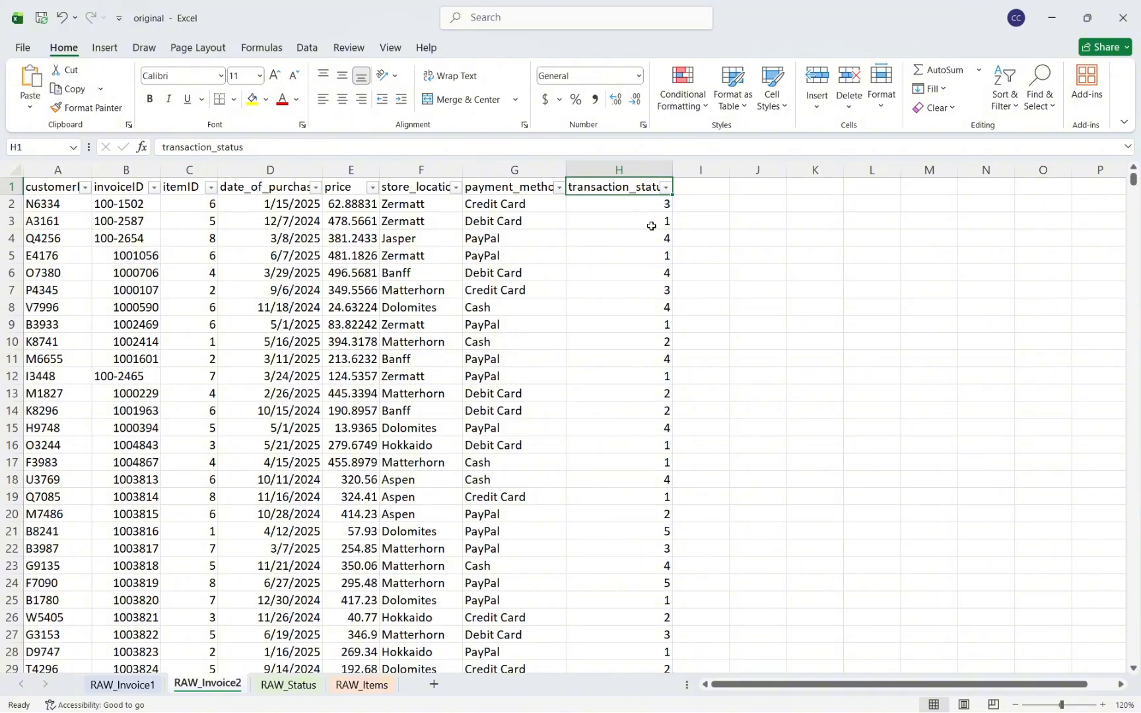
{"action": "left_click", "coordinate": [916, 270]}
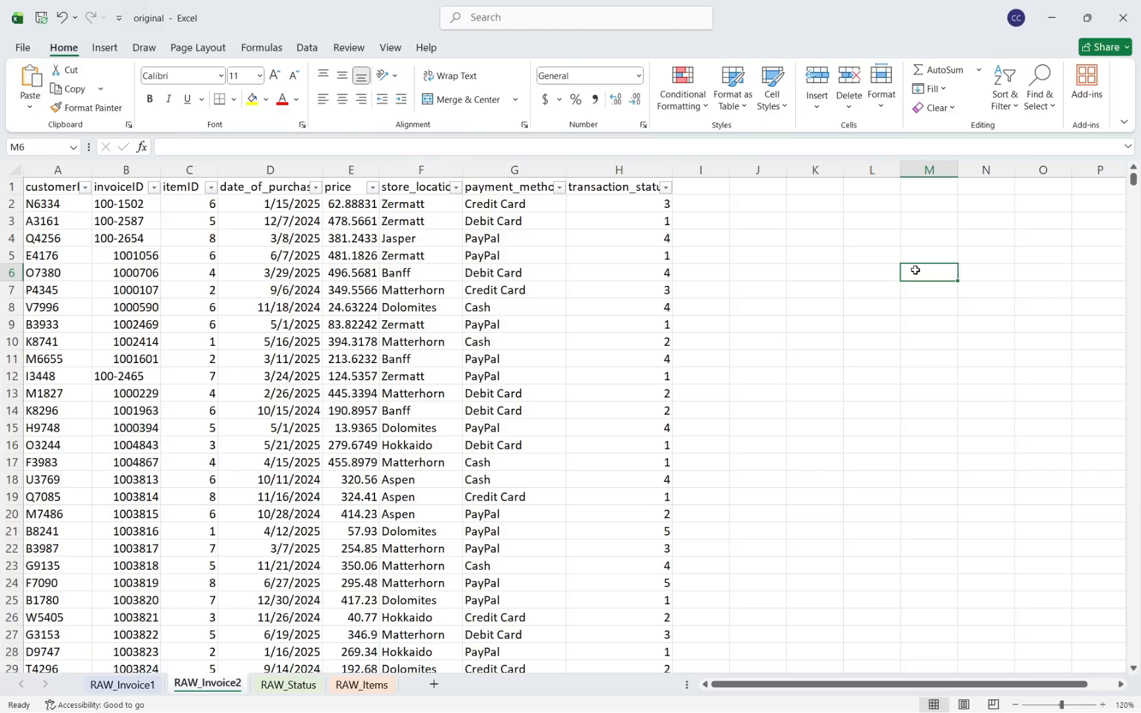
Review the RAW_Status and RAW_Items lookup tables and compare the item IDs with the itemID column in RAW_Invoice1
{"action": "left_click", "coordinate": [295, 687]}
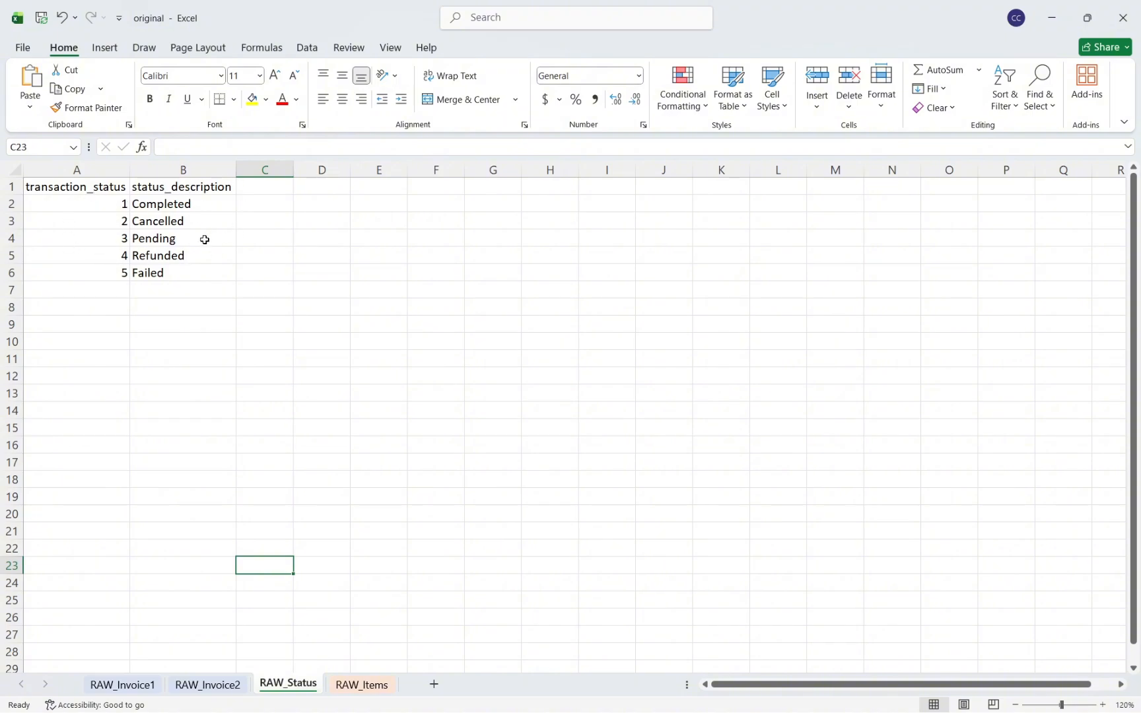
{"action": "left_click", "coordinate": [386, 462]}
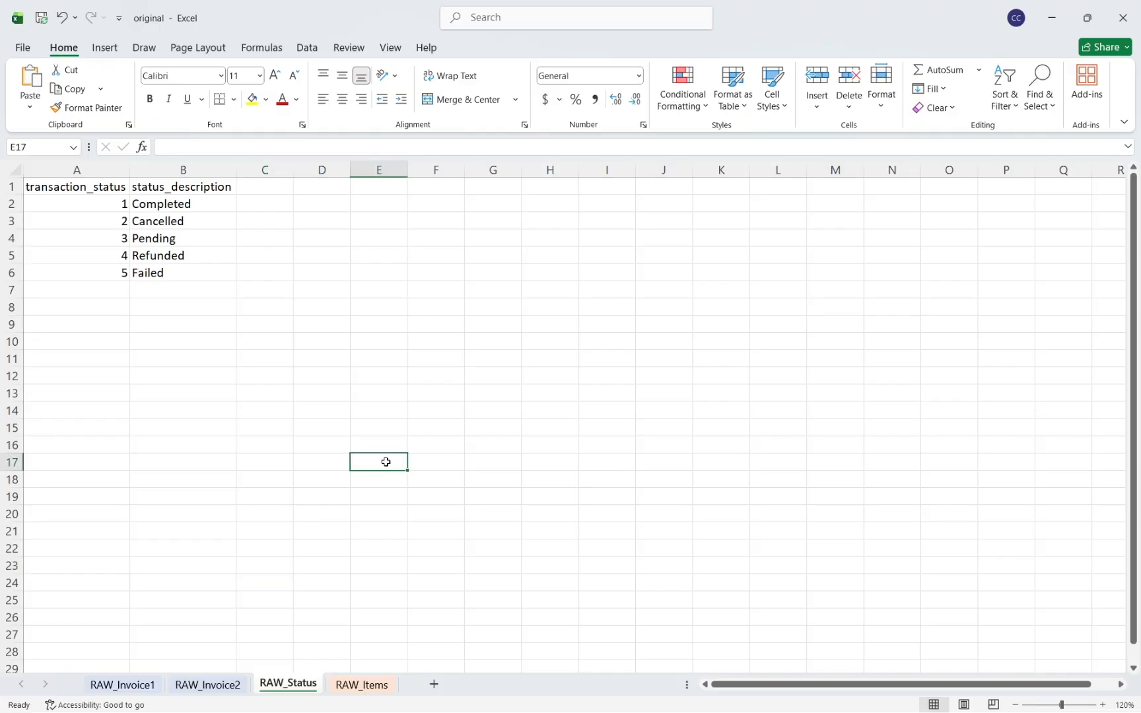
{"action": "left_click", "coordinate": [382, 686]}
{"action": "left_click", "coordinate": [57, 238]}
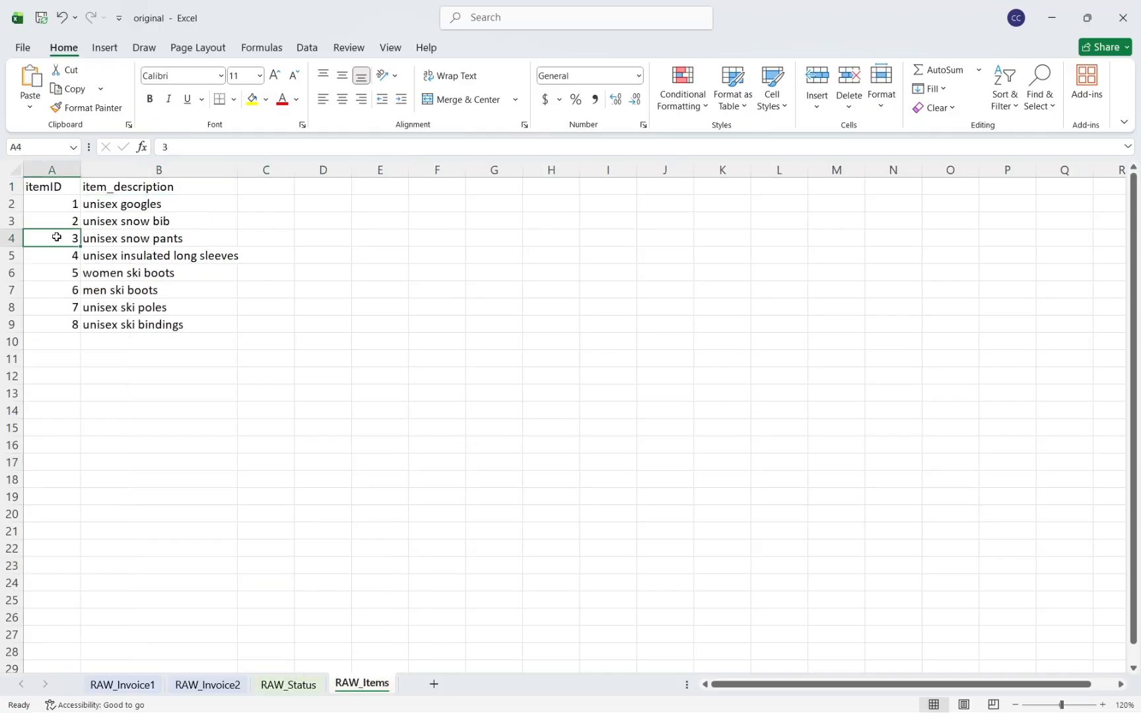
{"action": "left_click", "coordinate": [152, 199]}
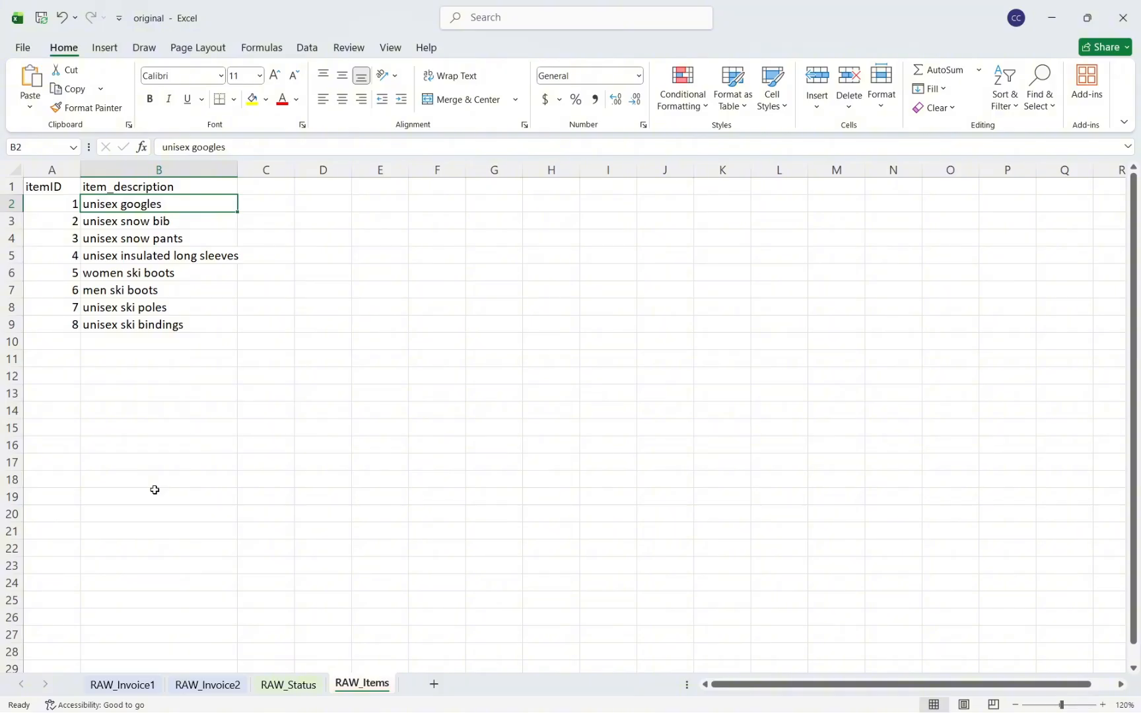
{"action": "left_click", "coordinate": [139, 684]}
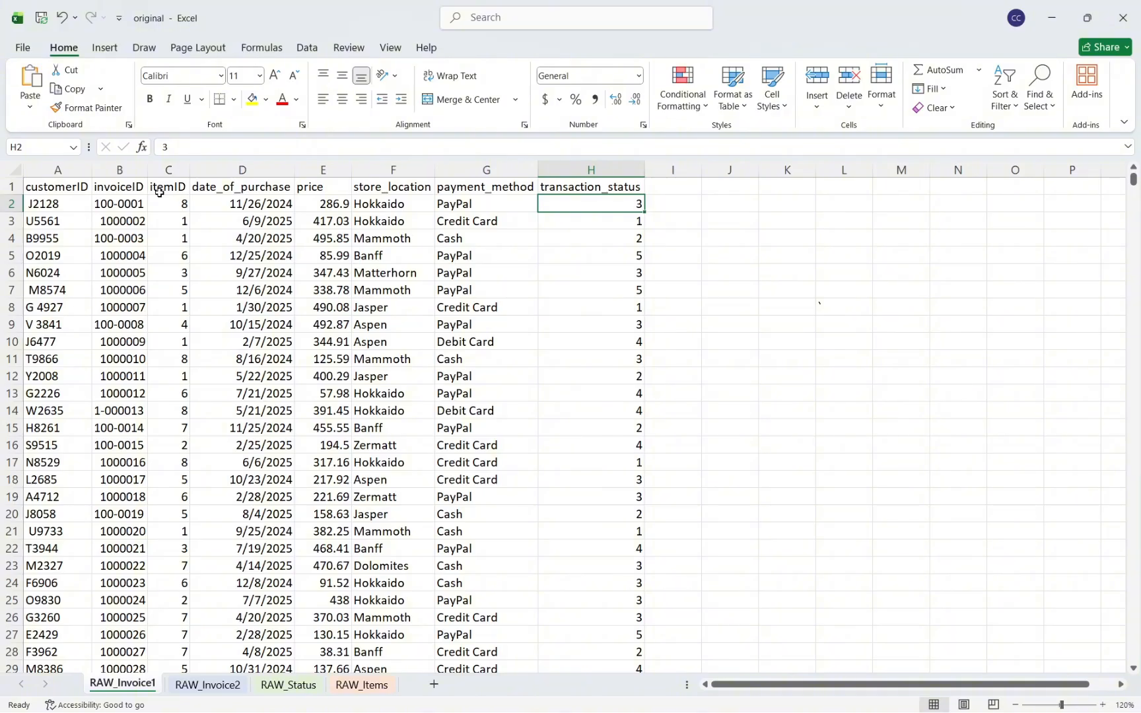
{"action": "left_click", "coordinate": [363, 685]}
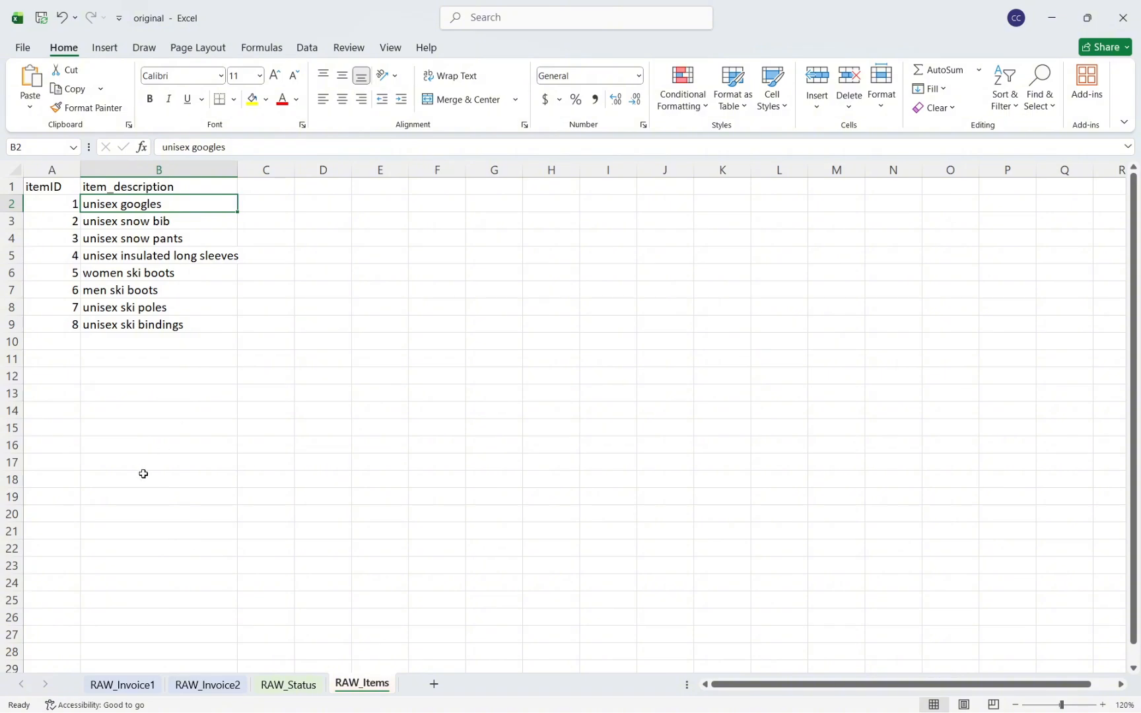
{"action": "left_click", "coordinate": [136, 683]}
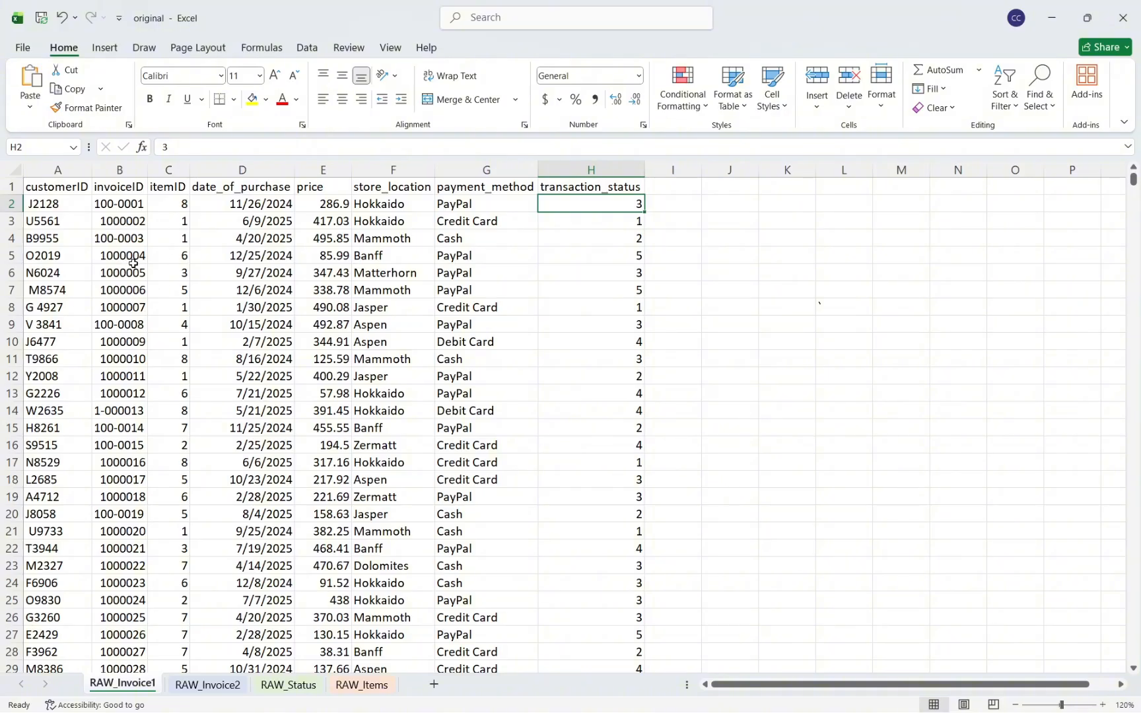
In the original_copy workbook, add a blank sheet after RAW_Invoice1 and copy all of RAW_Invoice1's contents into it from A1
{"action": "left_click", "coordinate": [858, 255]}
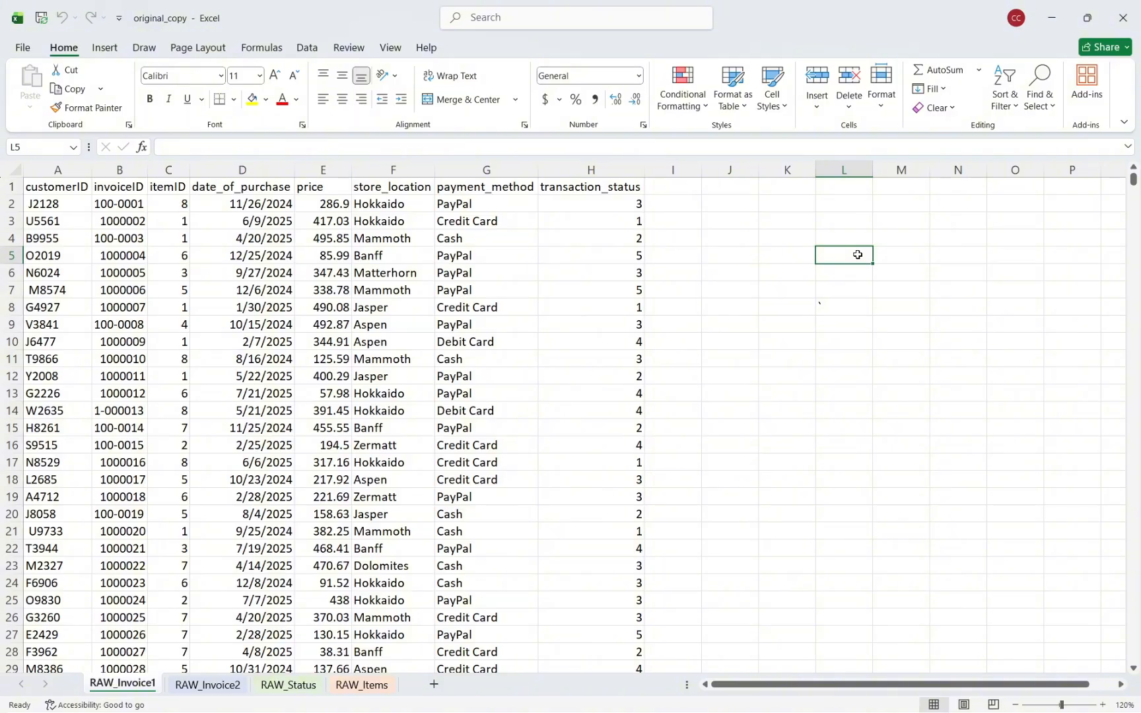
{"action": "left_click", "coordinate": [434, 685]}
{"action": "left_click", "coordinate": [122, 685]}
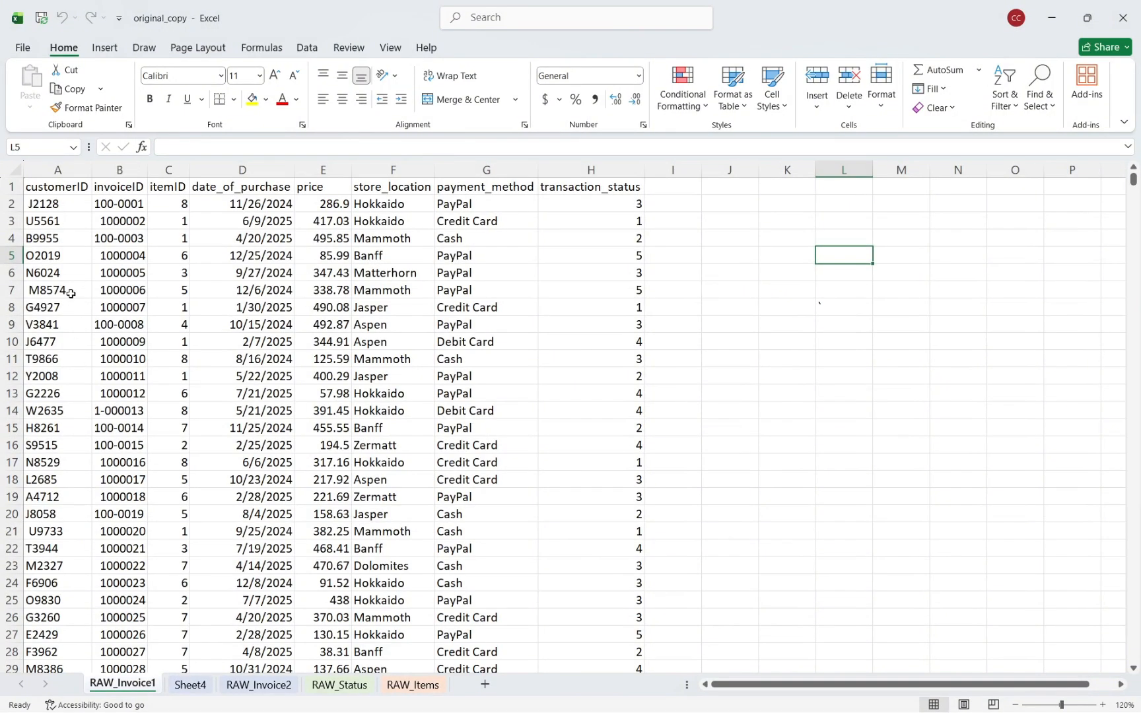
{"action": "right_click", "coordinate": [15, 168]}
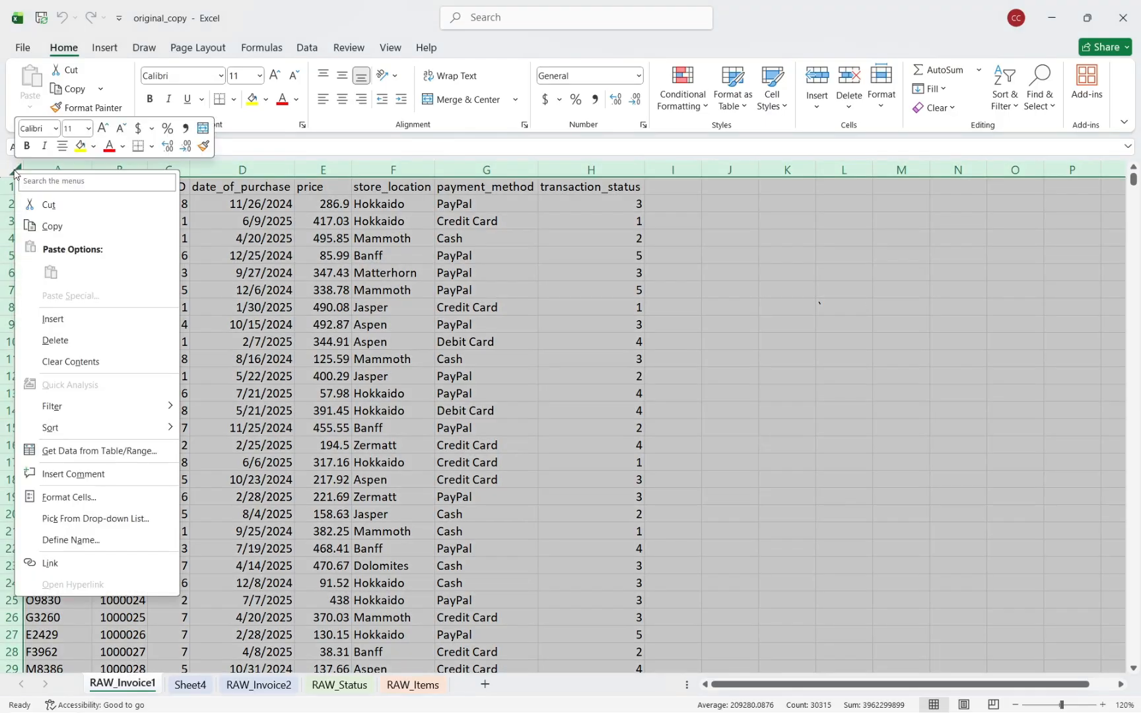
{"action": "left_click", "coordinate": [69, 228]}
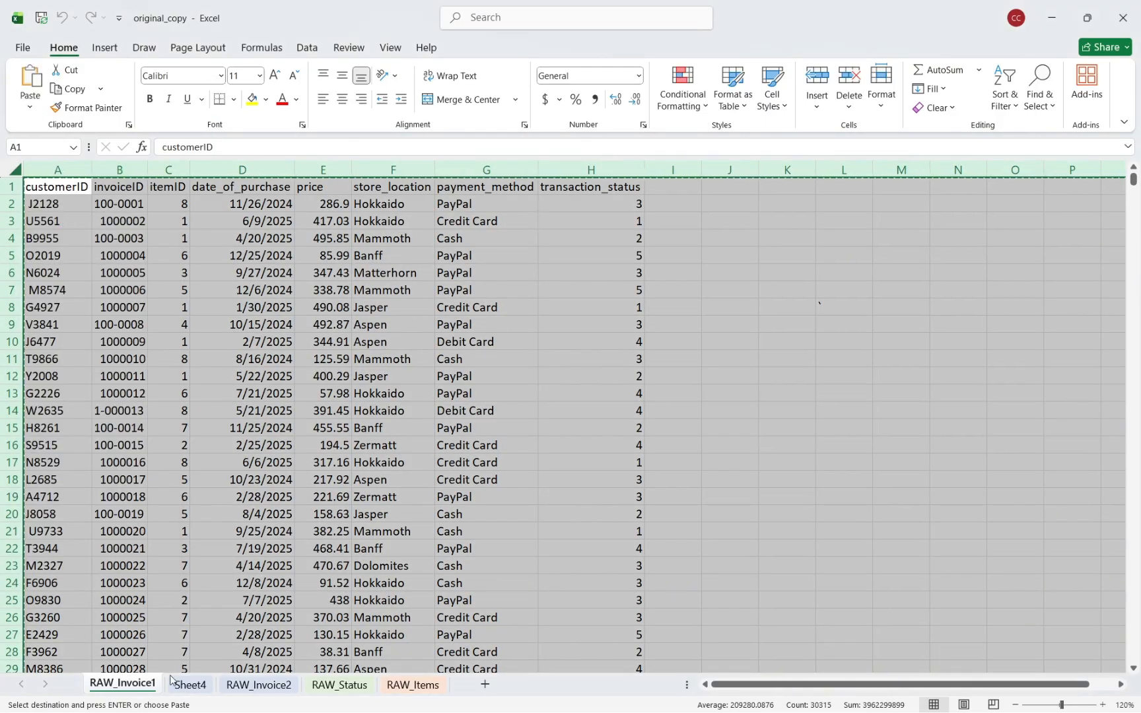
{"action": "left_click", "coordinate": [190, 685]}
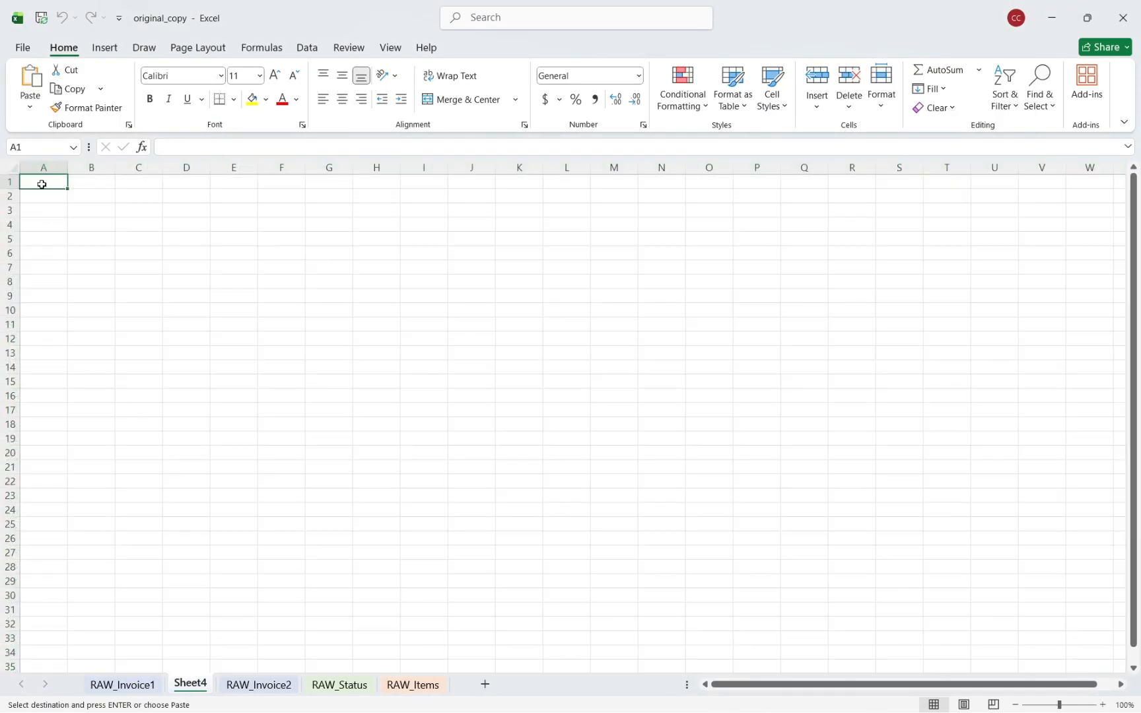
{"action": "key", "text": "ctrl+v"}
{"action": "left_click", "coordinate": [424, 277]}
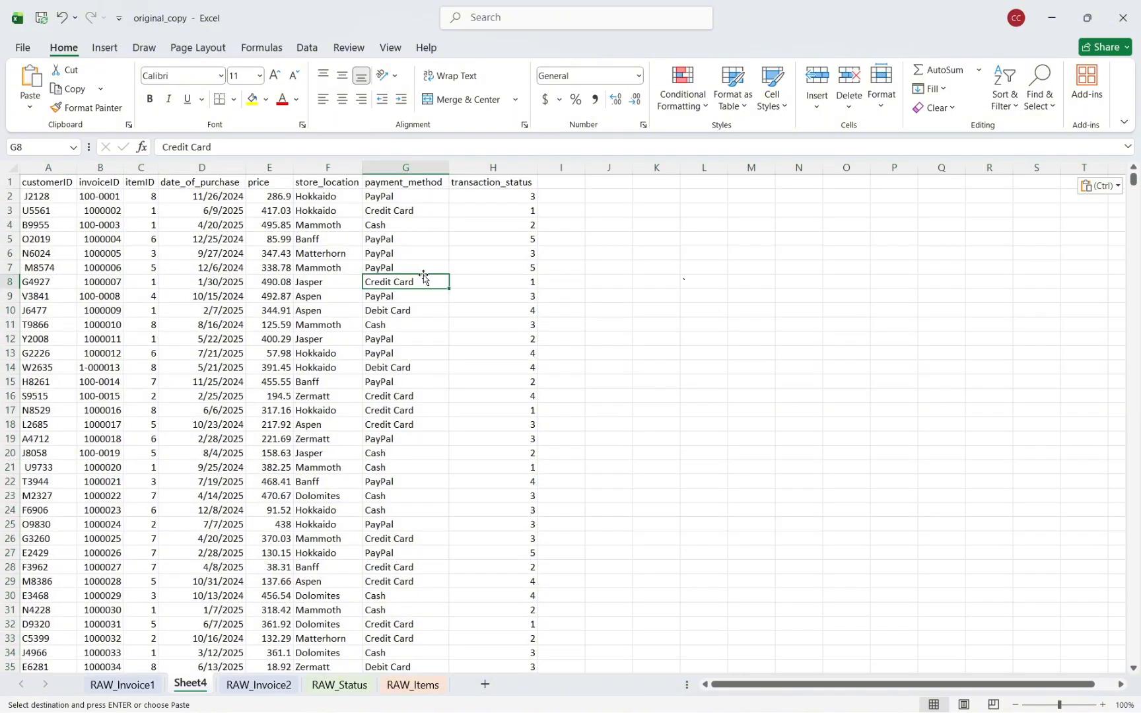
Rename the new sheet as Invoice
{"action": "right_click", "coordinate": [196, 687]}
{"action": "key", "text": "Escape"}
{"action": "double_click", "coordinate": [190, 684]}
{"action": "type", "text": "Invoi"}
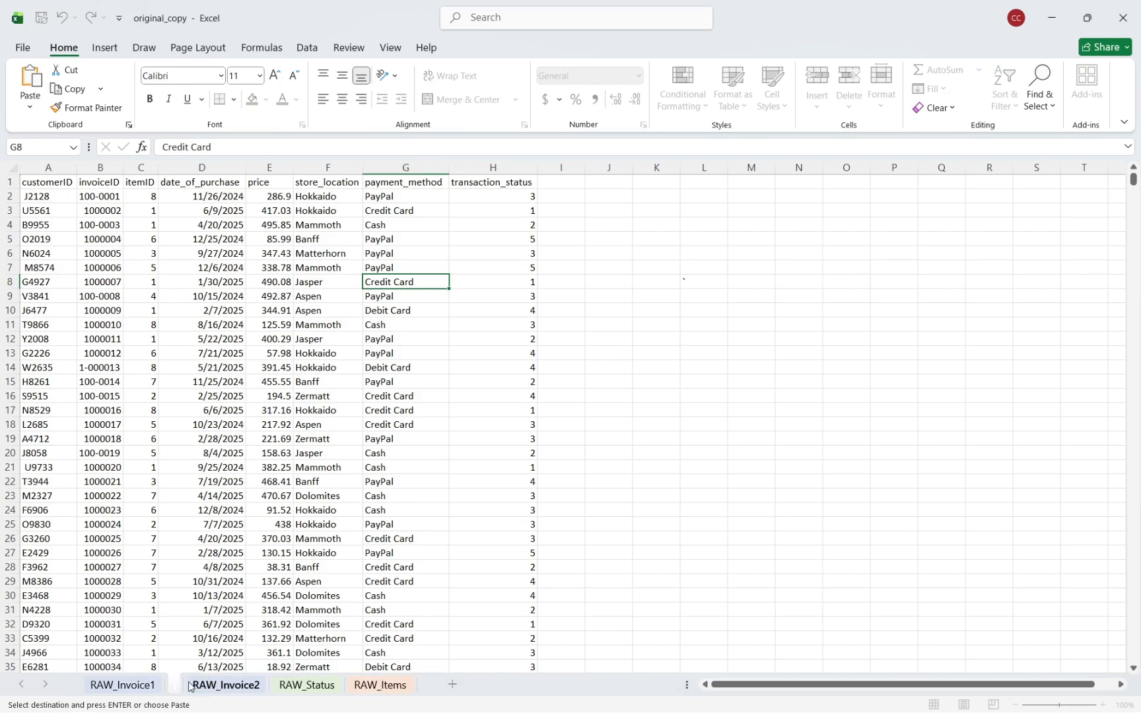
{"action": "type", "text": "ce"}
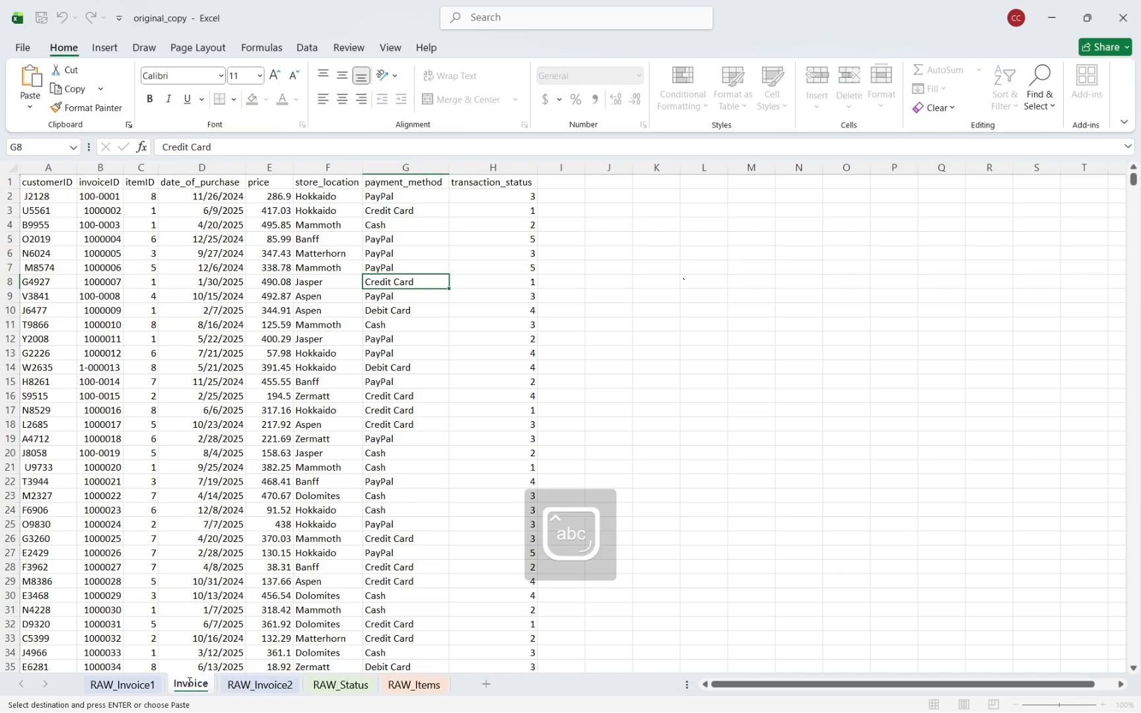
{"action": "left_click", "coordinate": [288, 508]}
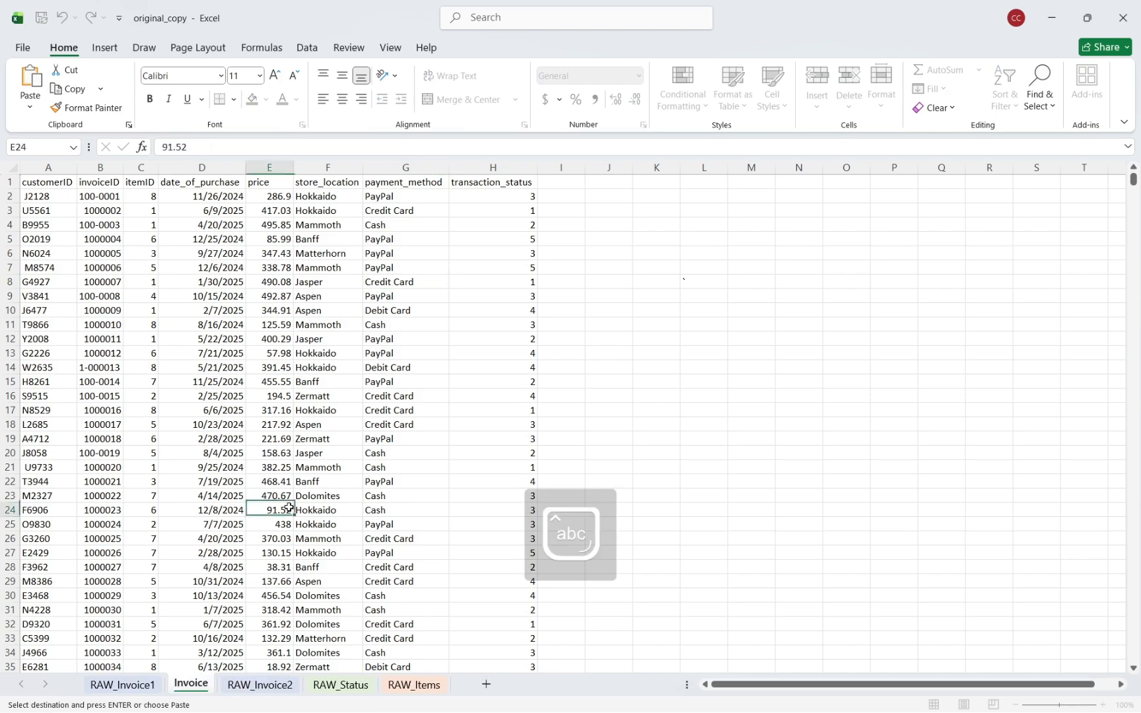
Give the Invoice sheet a light gold tab color
{"action": "right_click", "coordinate": [204, 688]}
{"action": "mouse_move", "coordinate": [255, 603]}
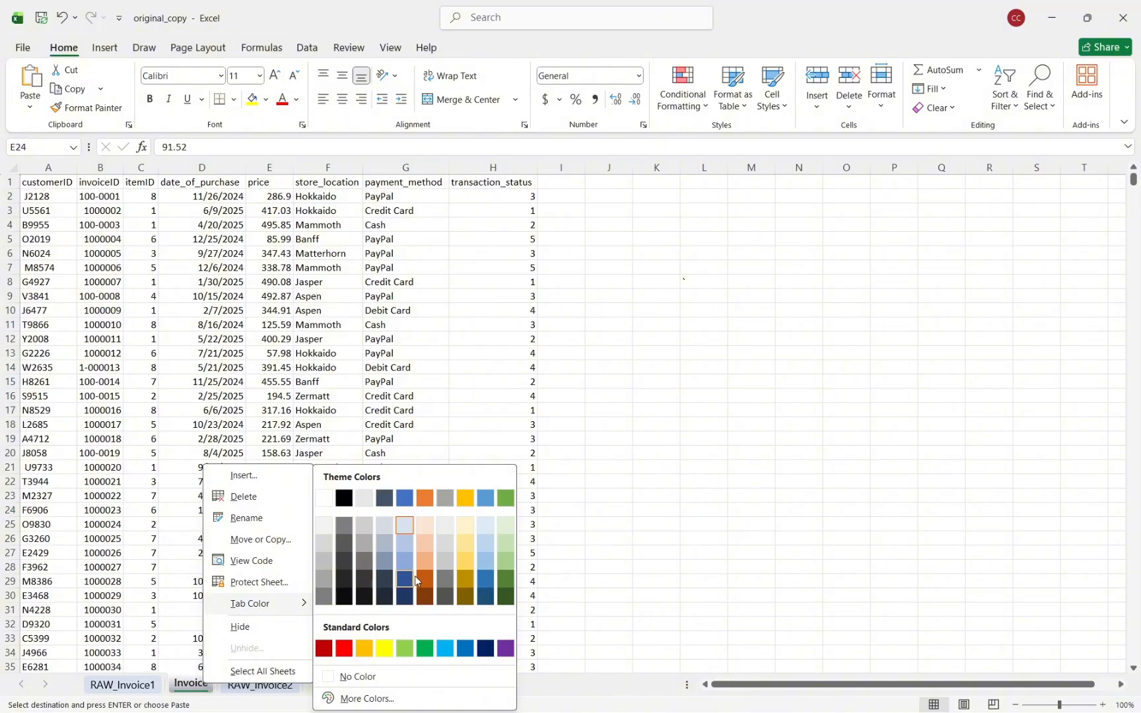
{"action": "left_click", "coordinate": [463, 559]}
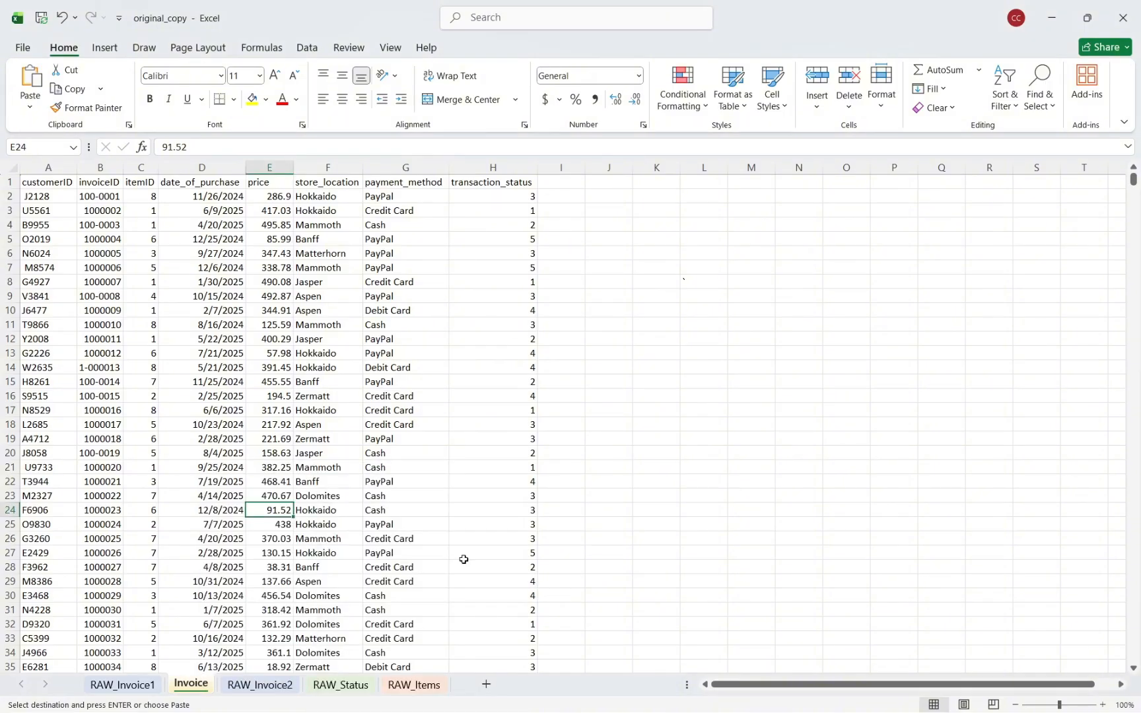
{"action": "left_click", "coordinate": [413, 543]}
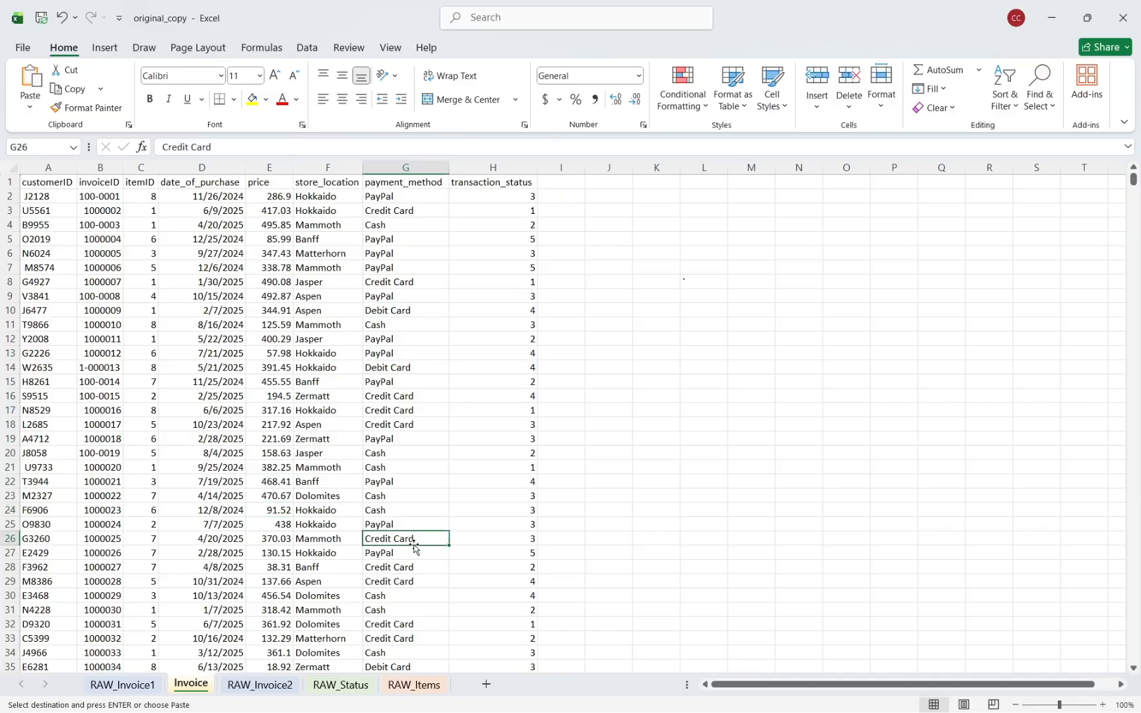
Extend the selection in the Invoice sheet's customerID column from A21 to the last filled row and show the empty rows below
{"action": "left_click", "coordinate": [63, 467]}
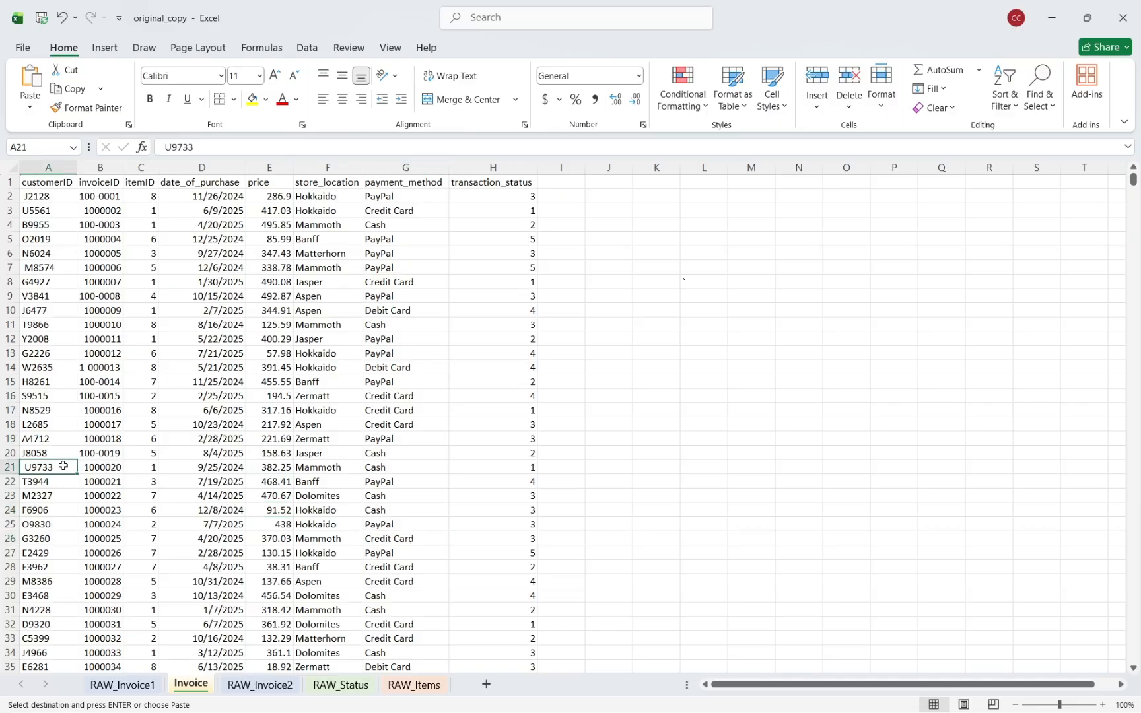
{"action": "key", "text": "ctrl+shift+Down"}
{"action": "scroll", "coordinate": [301, 433], "scroll_direction": "down", "scroll_amount": 8}
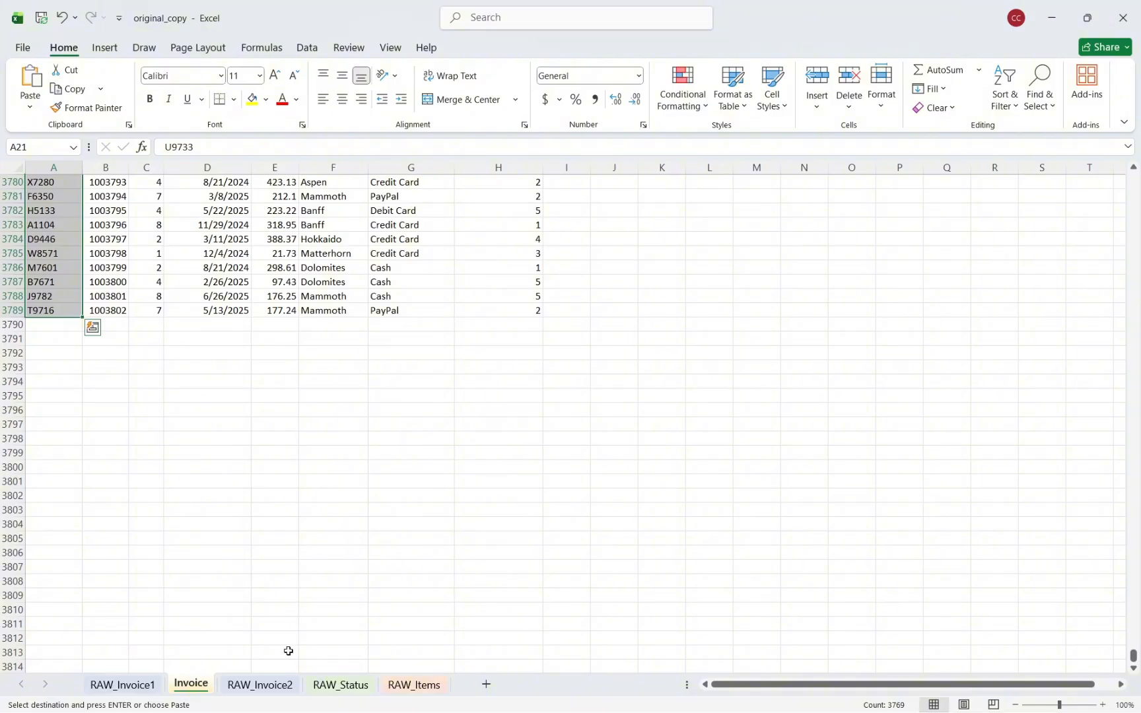
Copy all RAW_Invoice2 data rows without the header and append them below the Invoice sheet's data, starting at A3790
{"action": "left_click", "coordinate": [284, 684]}
{"action": "left_click", "coordinate": [50, 204]}
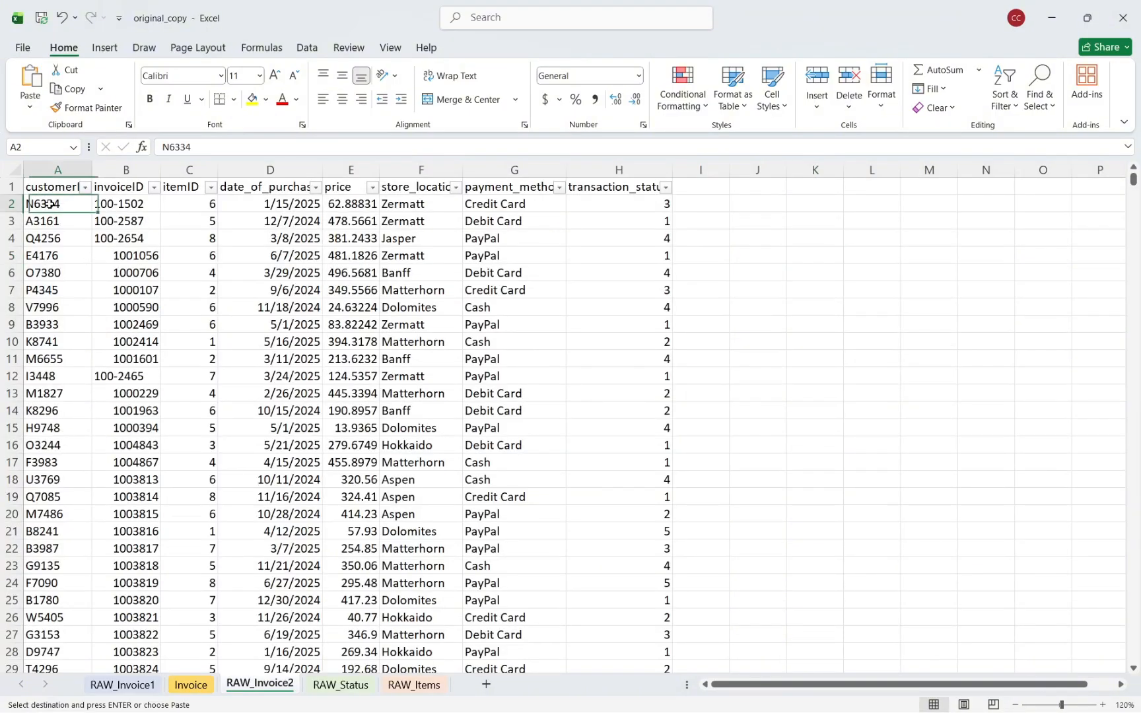
{"action": "key", "text": "ctrl+shift+Down"}
{"action": "key", "text": "ctrl+shift+Right"}
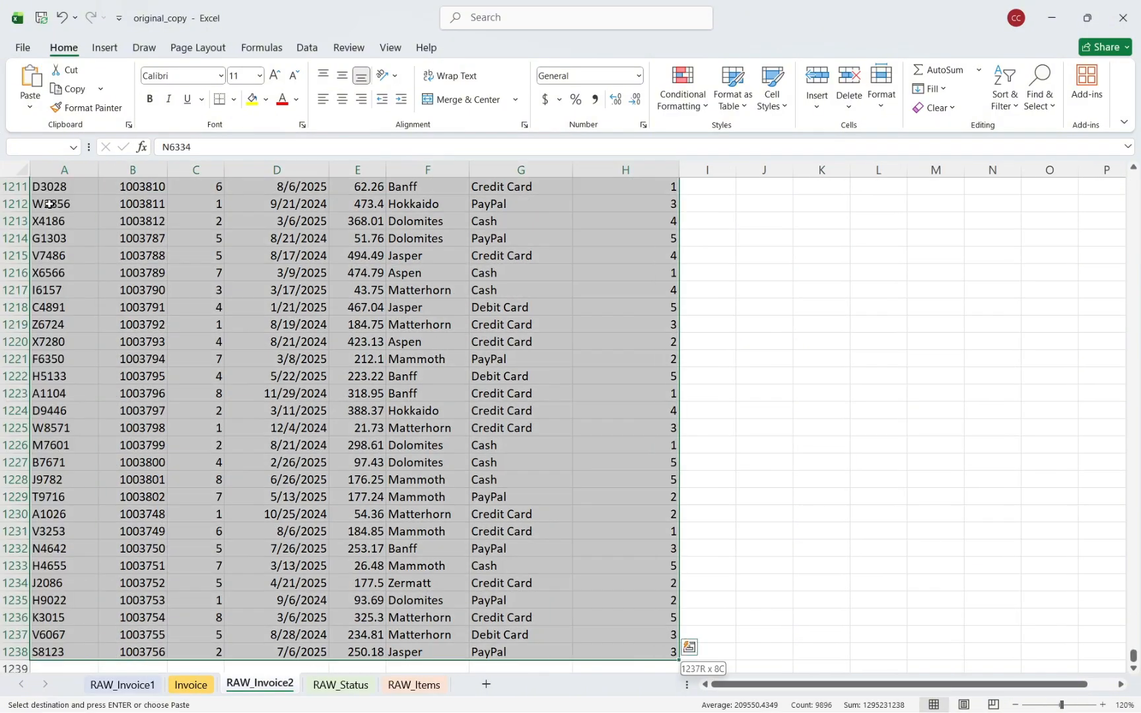
{"action": "right_click", "coordinate": [158, 256]}
{"action": "left_click", "coordinate": [189, 309]}
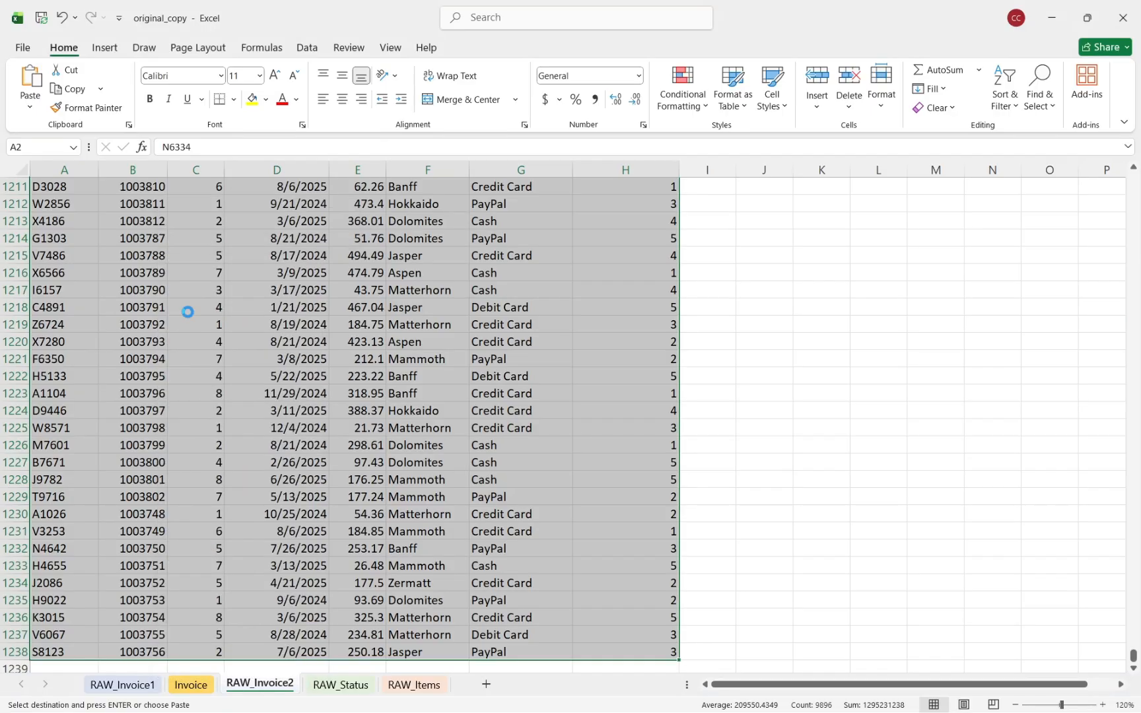
{"action": "key", "text": "ctrl+BackSpace"}
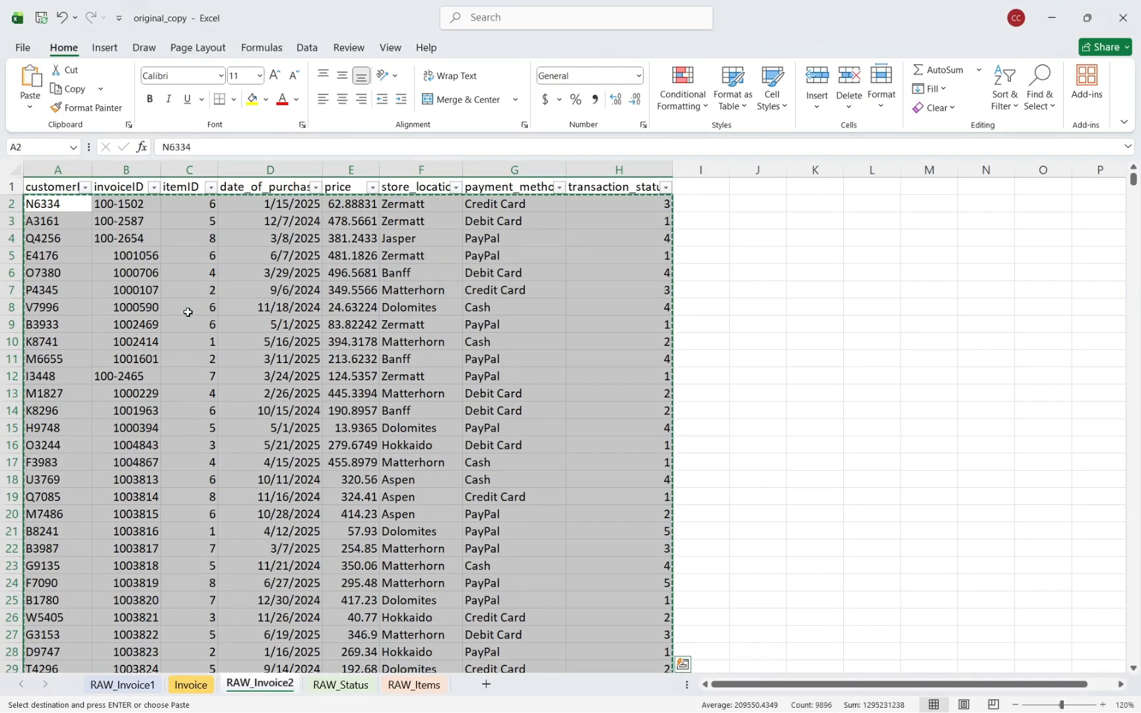
{"action": "left_click", "coordinate": [204, 682]}
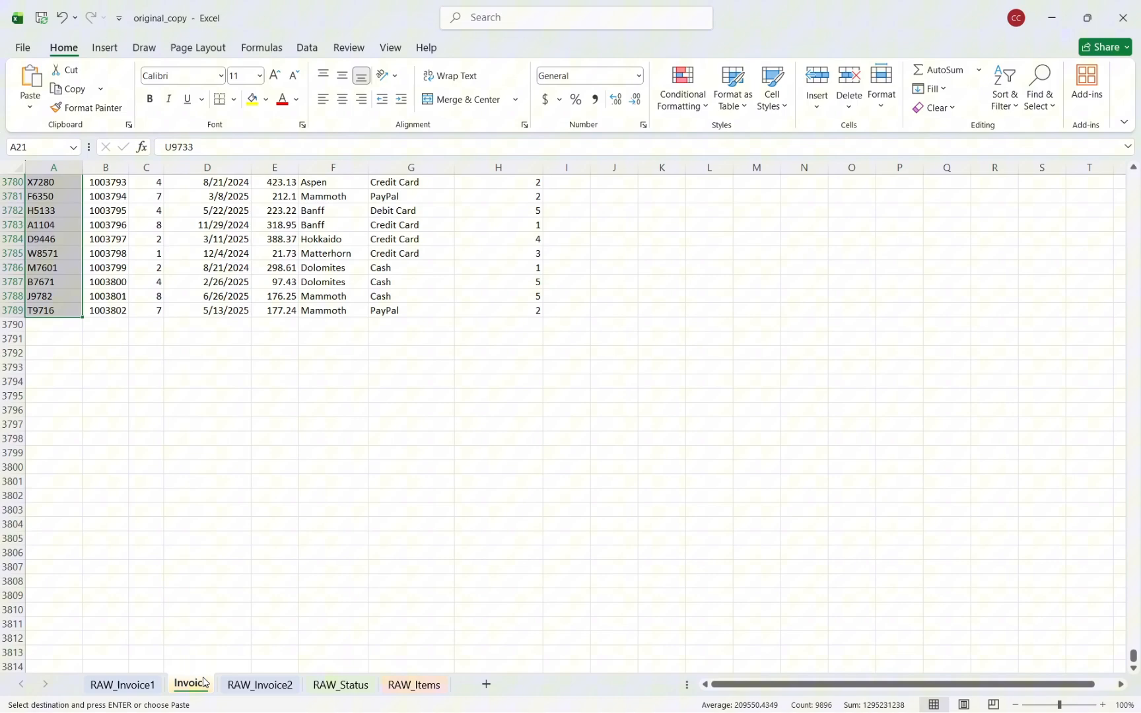
{"action": "left_click", "coordinate": [61, 322]}
{"action": "key", "text": "ctrl+v"}
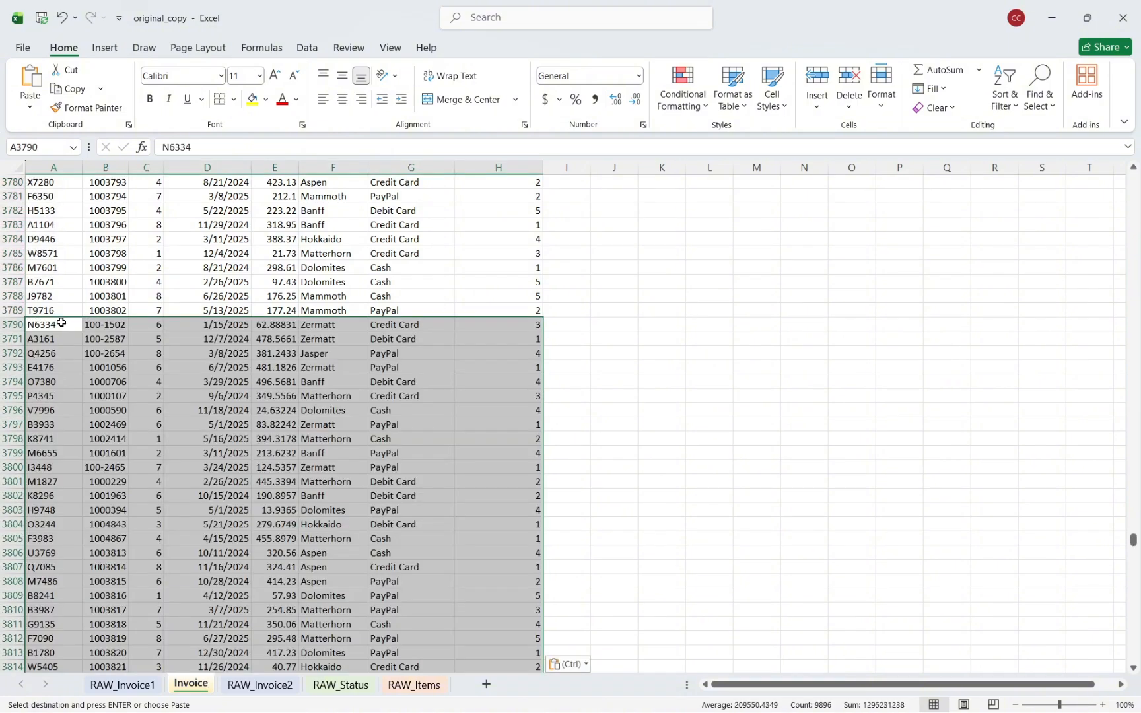
Remove duplicate rows from the whole Invoice sheet, comparing all columns and treating the first row as headers
{"action": "key", "text": "ctrl+shift+Up"}
{"action": "left_click", "coordinate": [280, 317]}
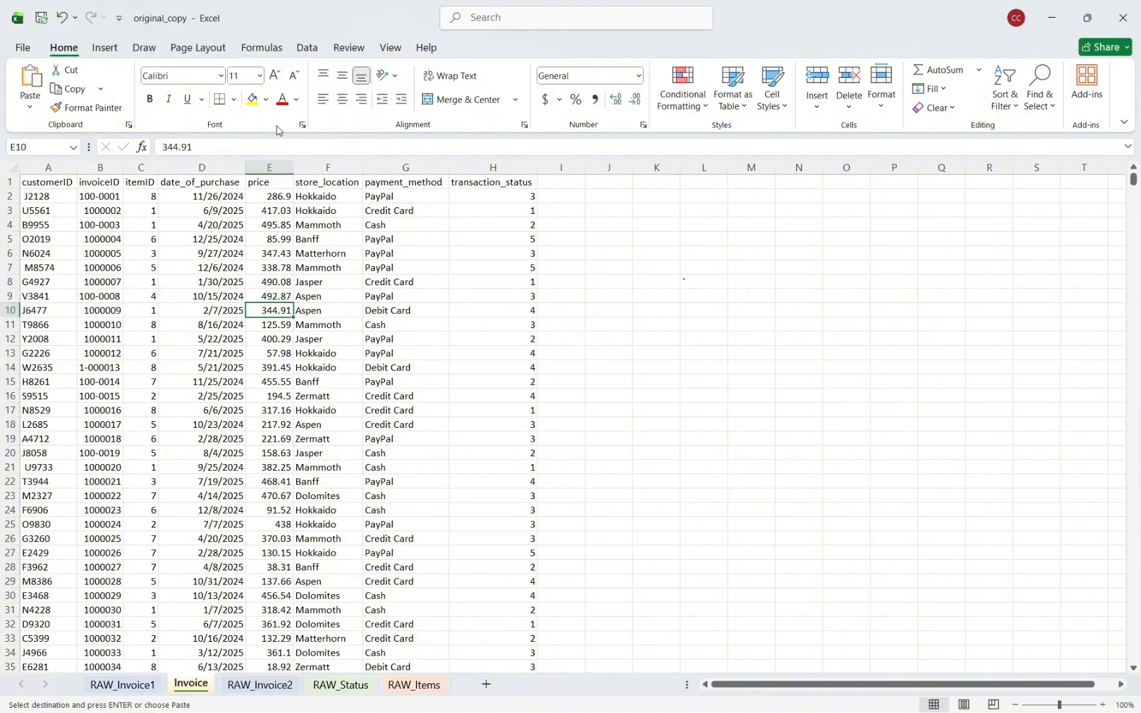
{"action": "left_click", "coordinate": [12, 170]}
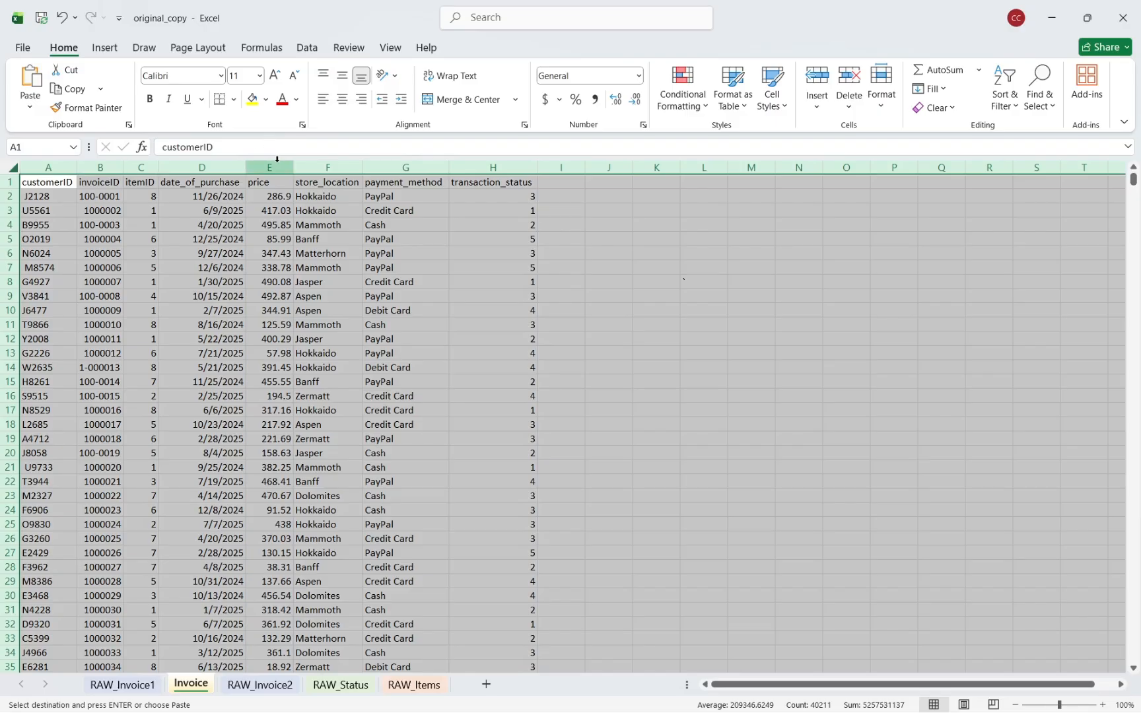
{"action": "left_click", "coordinate": [309, 48]}
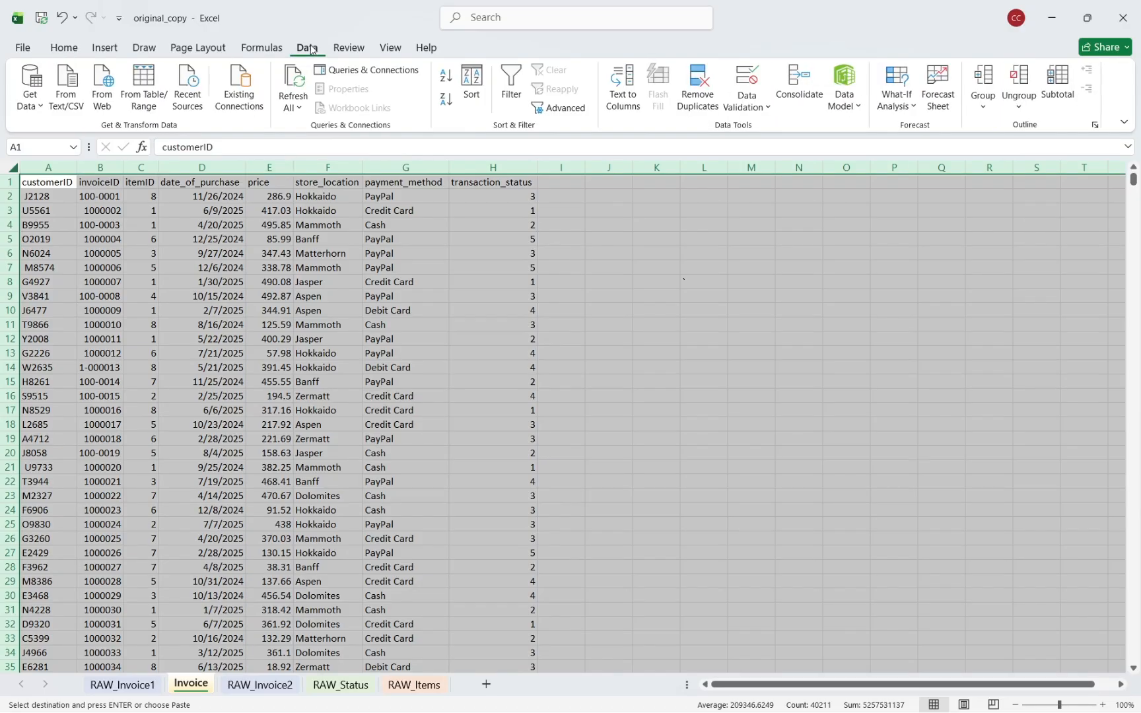
{"action": "left_click", "coordinate": [699, 88]}
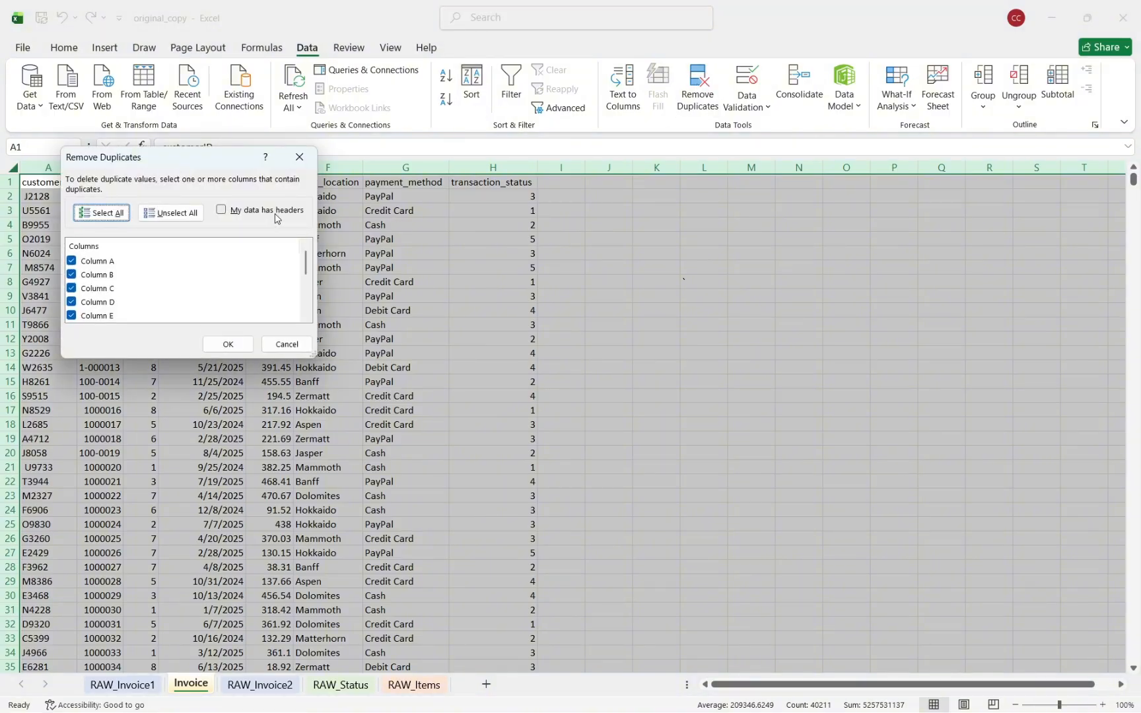
{"action": "left_click", "coordinate": [276, 218]}
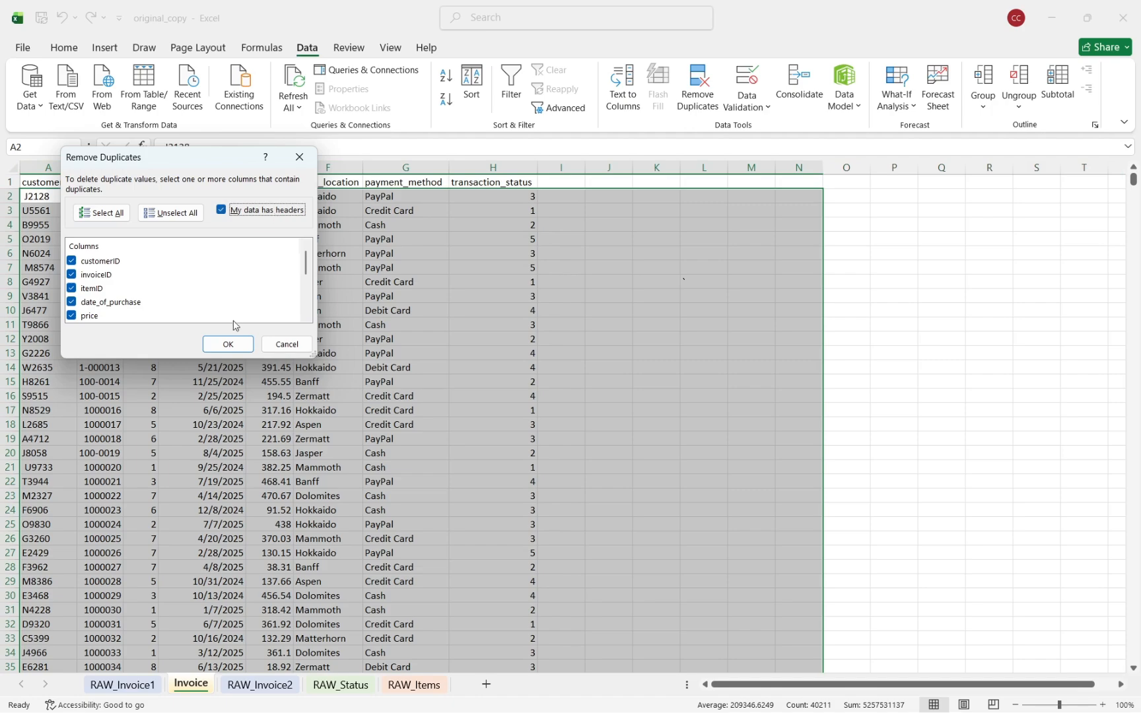
{"action": "left_click", "coordinate": [225, 346]}
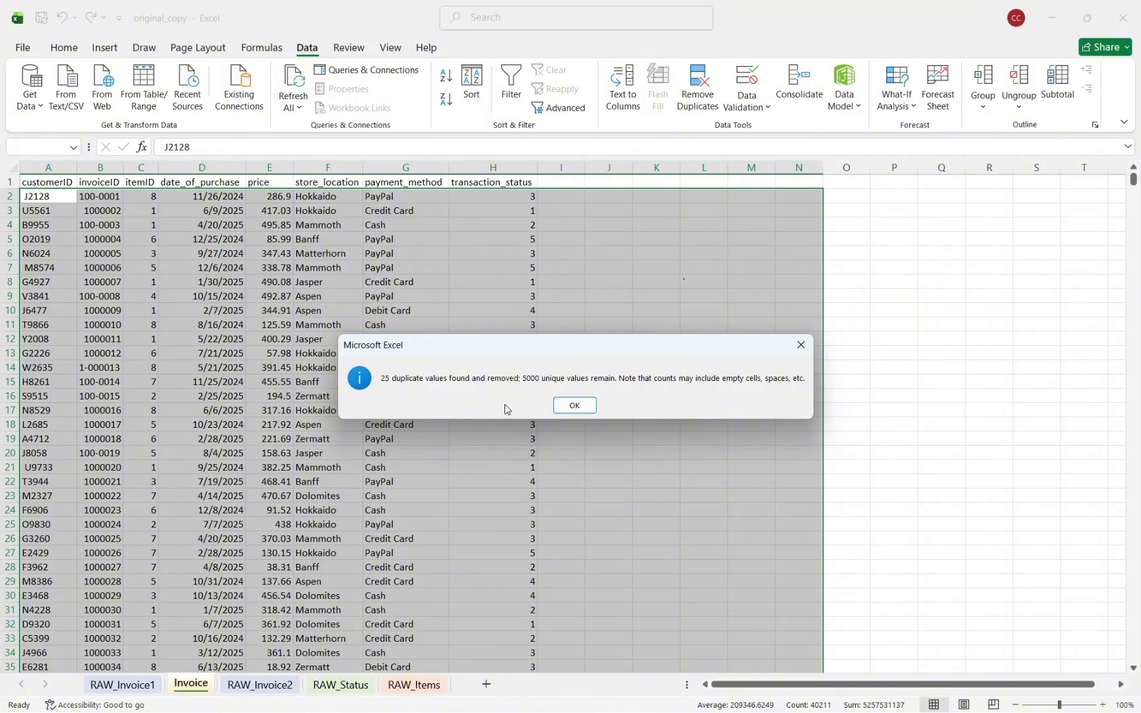
{"action": "left_click", "coordinate": [575, 405]}
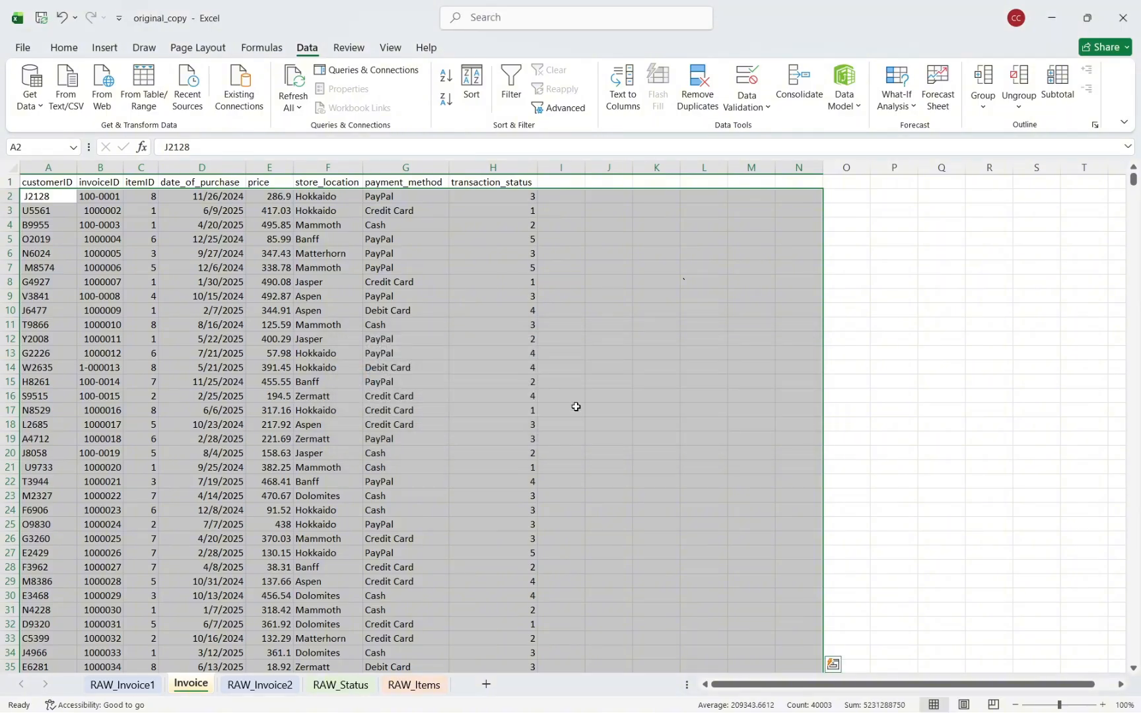
{"action": "left_click", "coordinate": [588, 270]}
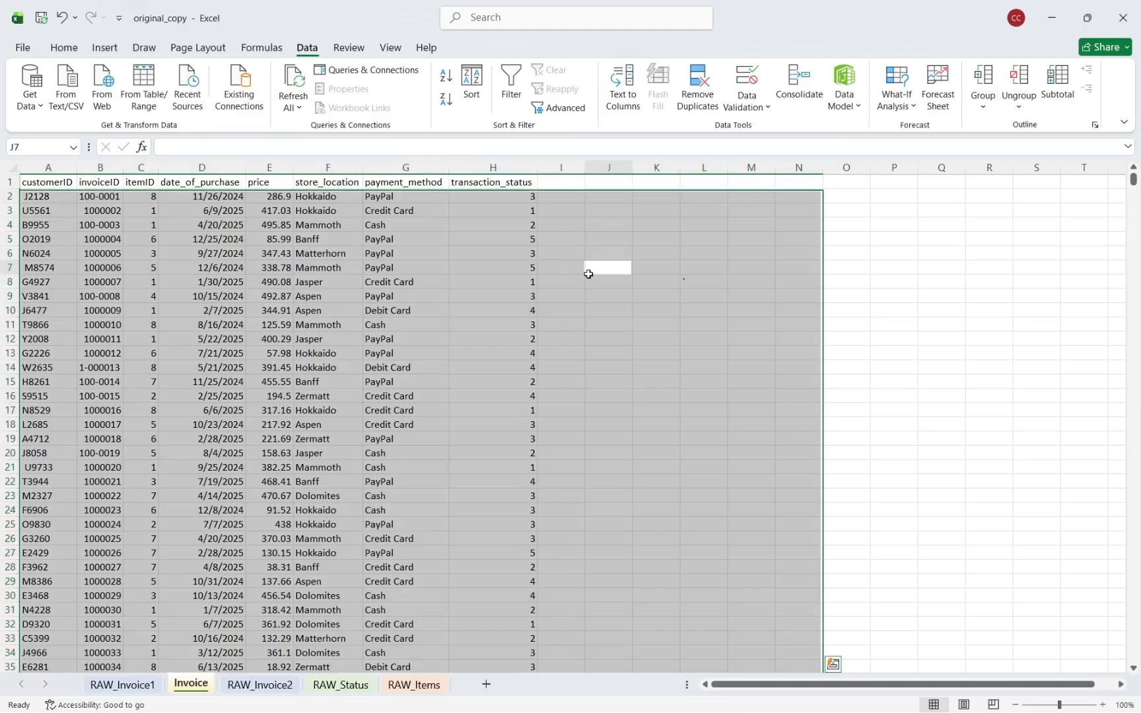
Insert an empty column between the customerID and invoiceID columns of the Invoice sheet
{"action": "left_click", "coordinate": [55, 177]}
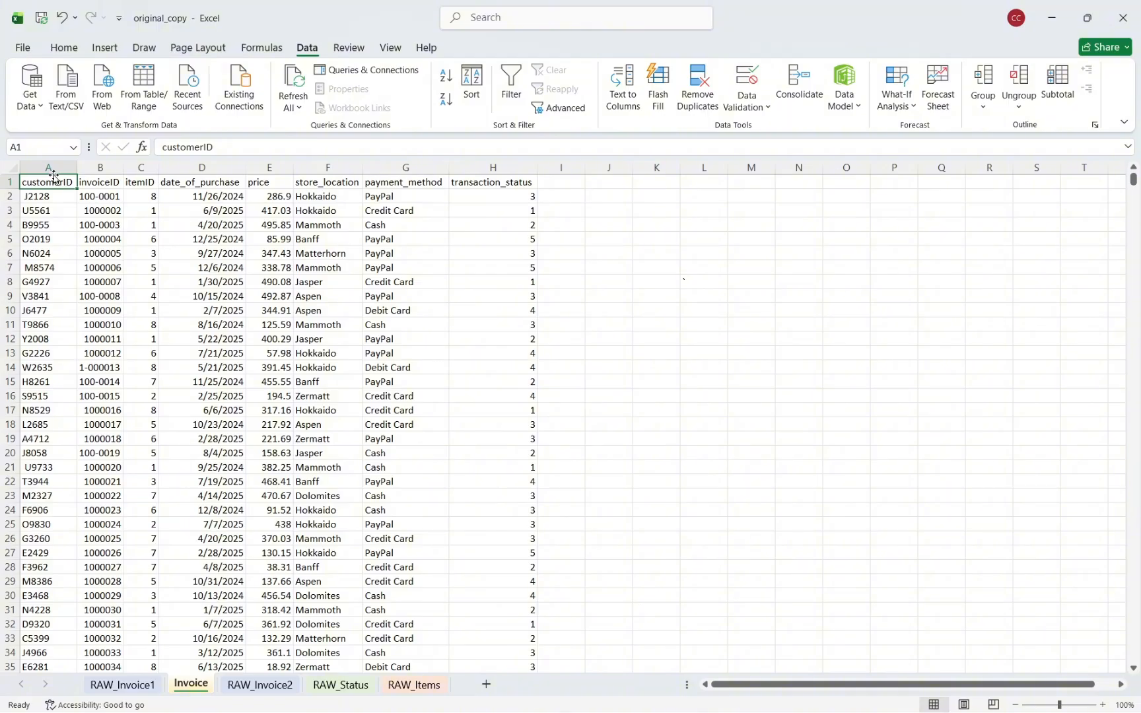
{"action": "left_click", "coordinate": [100, 167]}
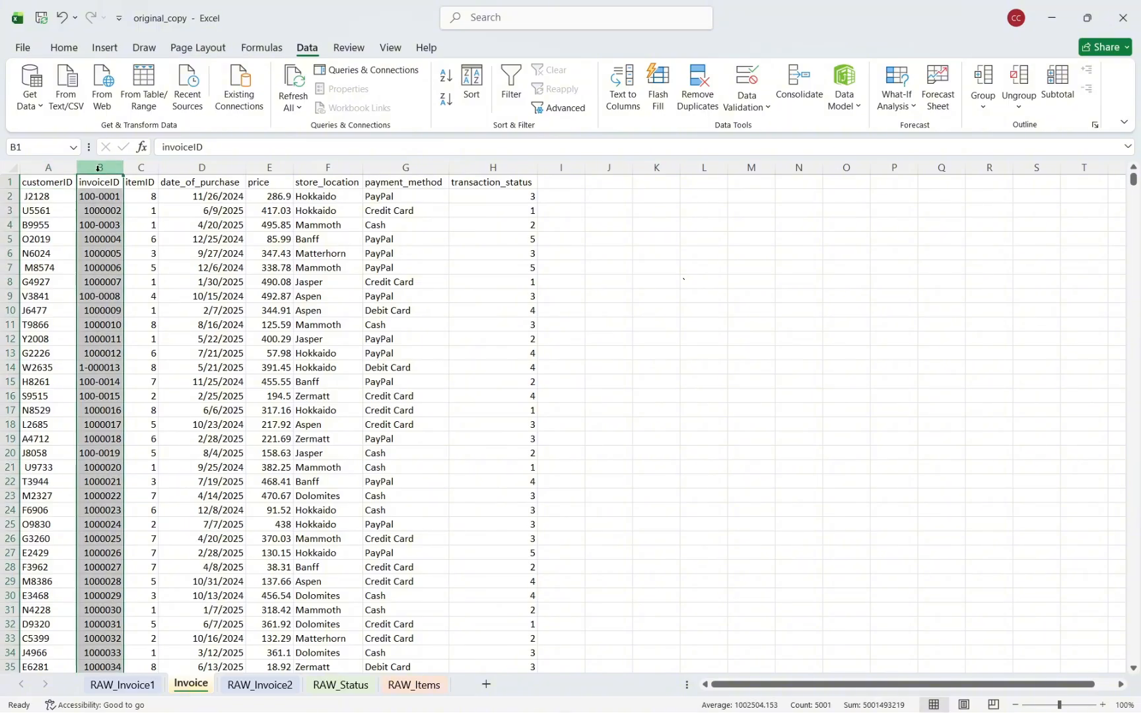
{"action": "right_click", "coordinate": [96, 211]}
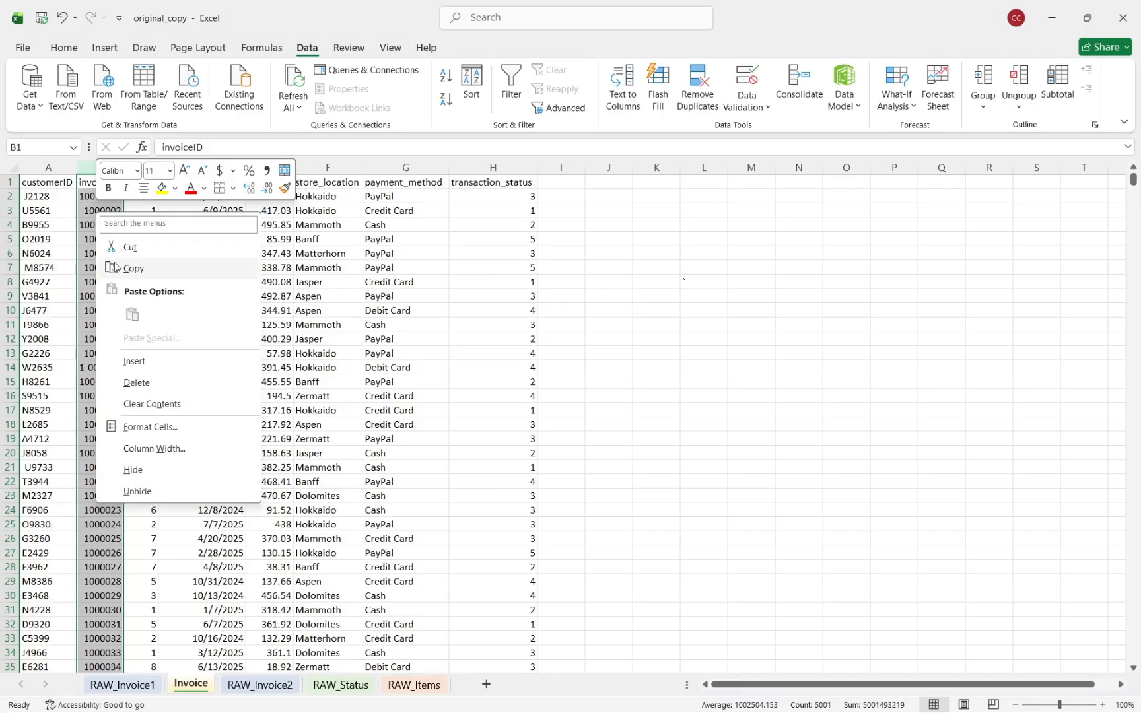
{"action": "left_click", "coordinate": [135, 362]}
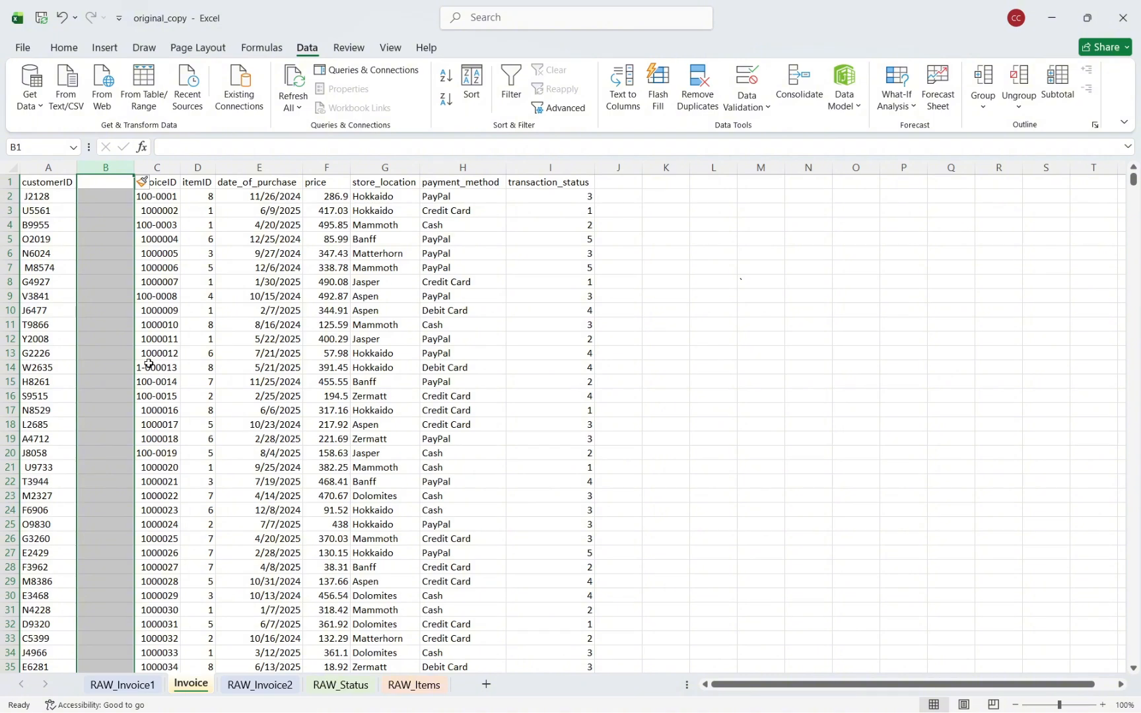
Enter =TRIM(A2) in cell B2 and fill the formula down column B to the last data row
{"action": "left_click", "coordinate": [107, 202]}
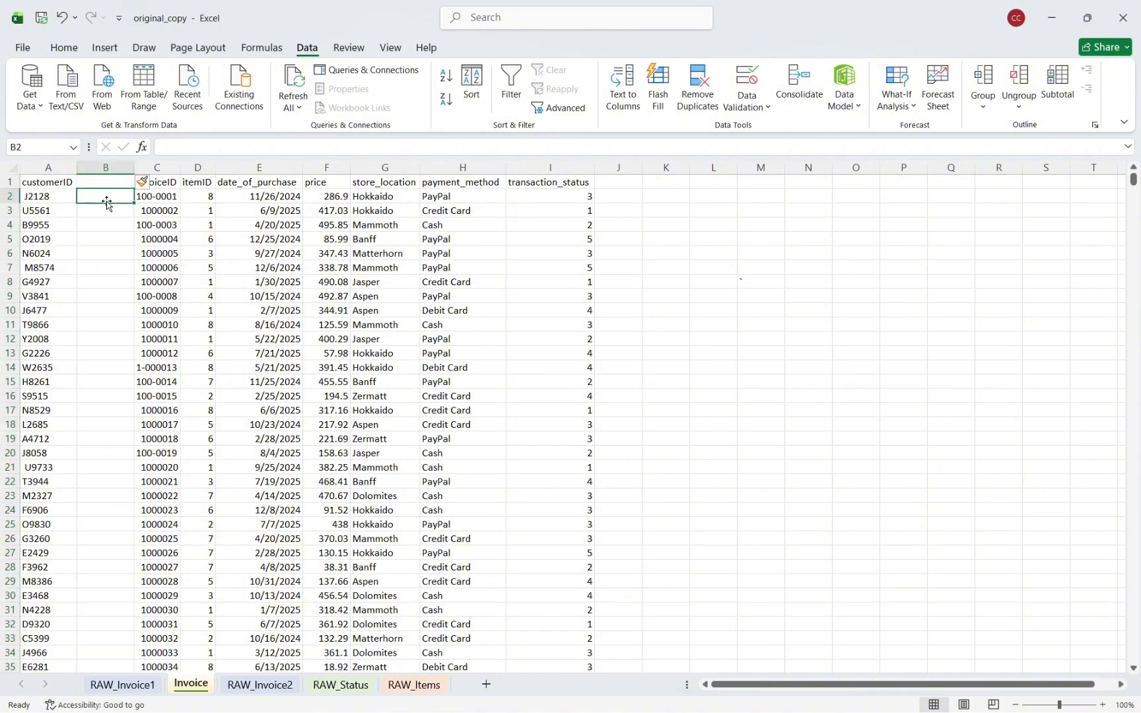
{"action": "type", "text": "="}
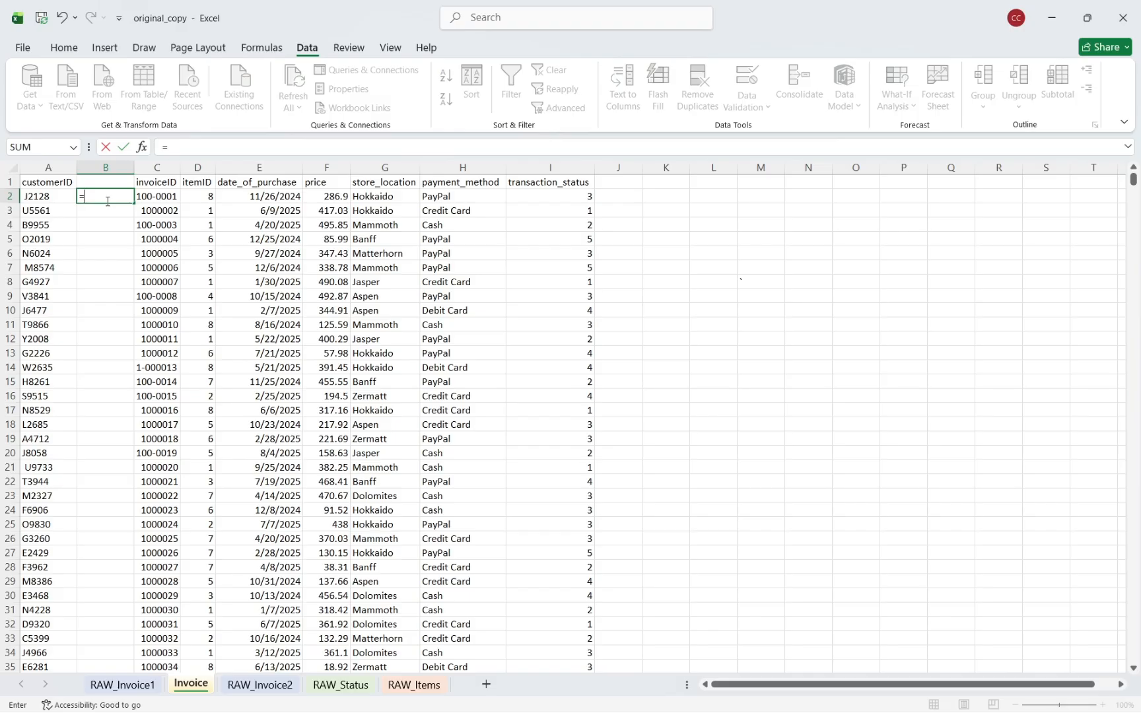
{"action": "type", "text": "trim"}
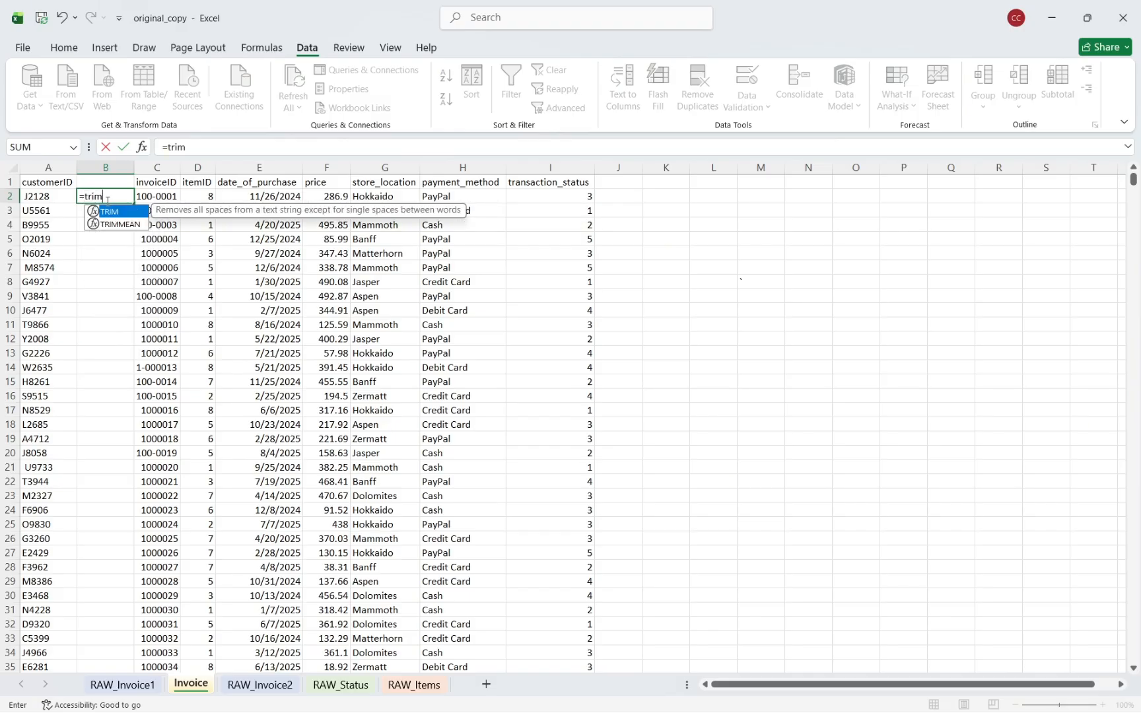
{"action": "key", "text": "Tab"}
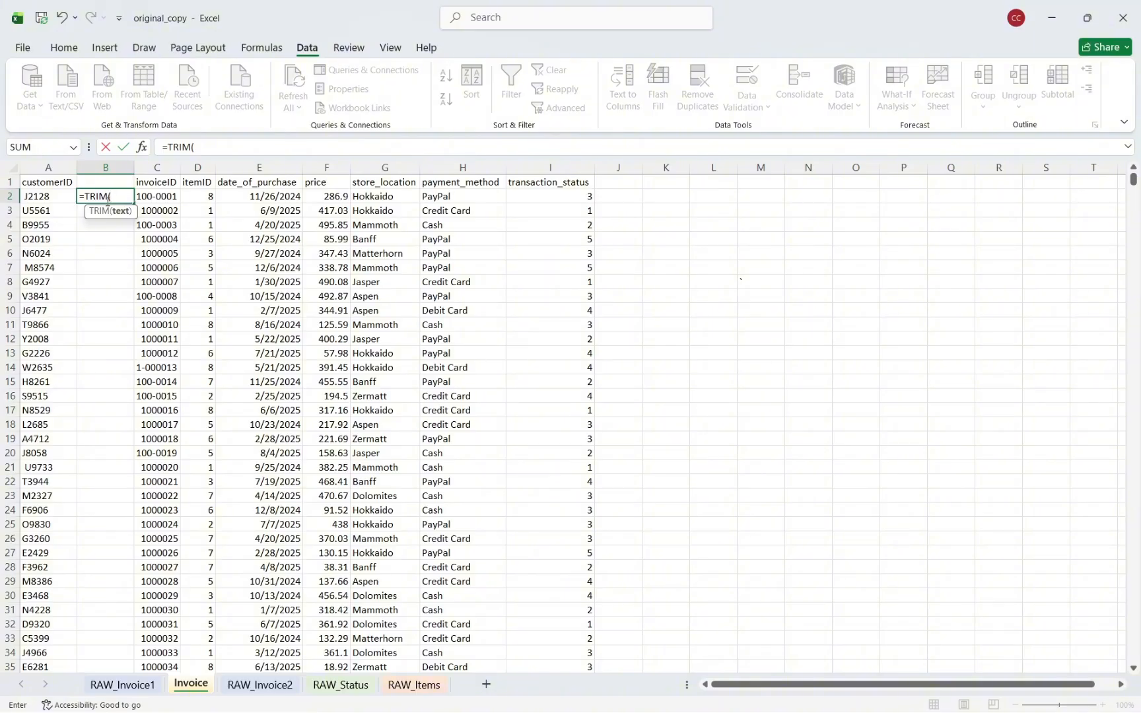
{"action": "left_click", "coordinate": [61, 197]}
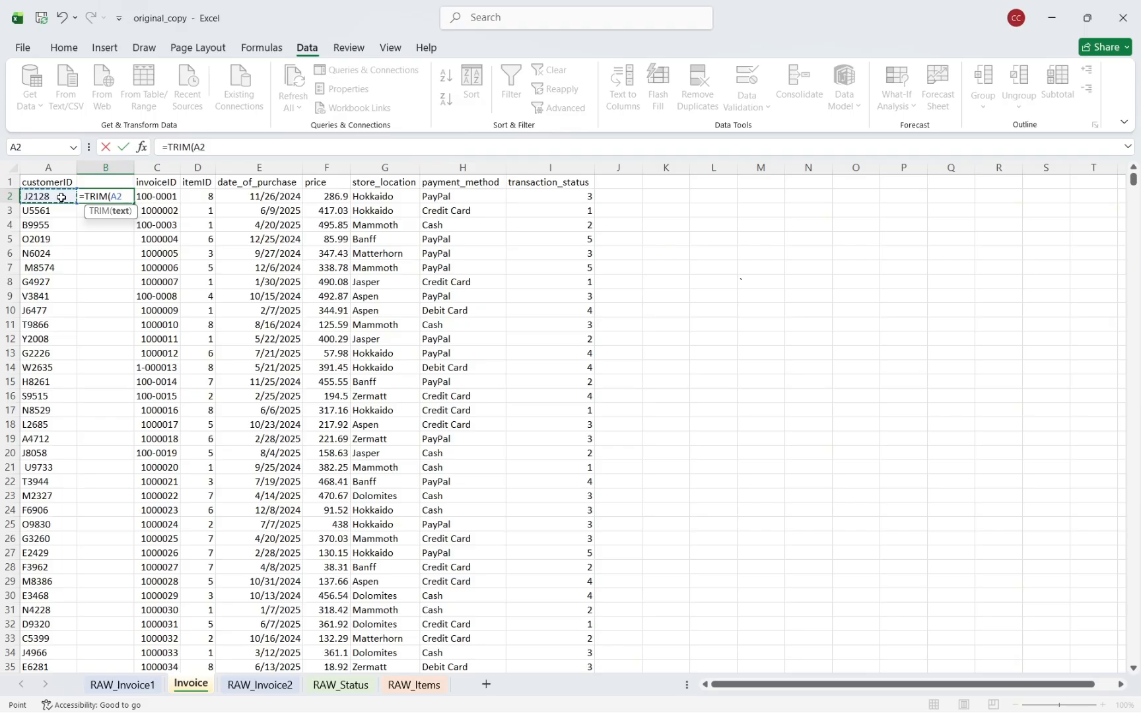
{"action": "left_click", "coordinate": [223, 151]}
{"action": "type", "text": ")"}
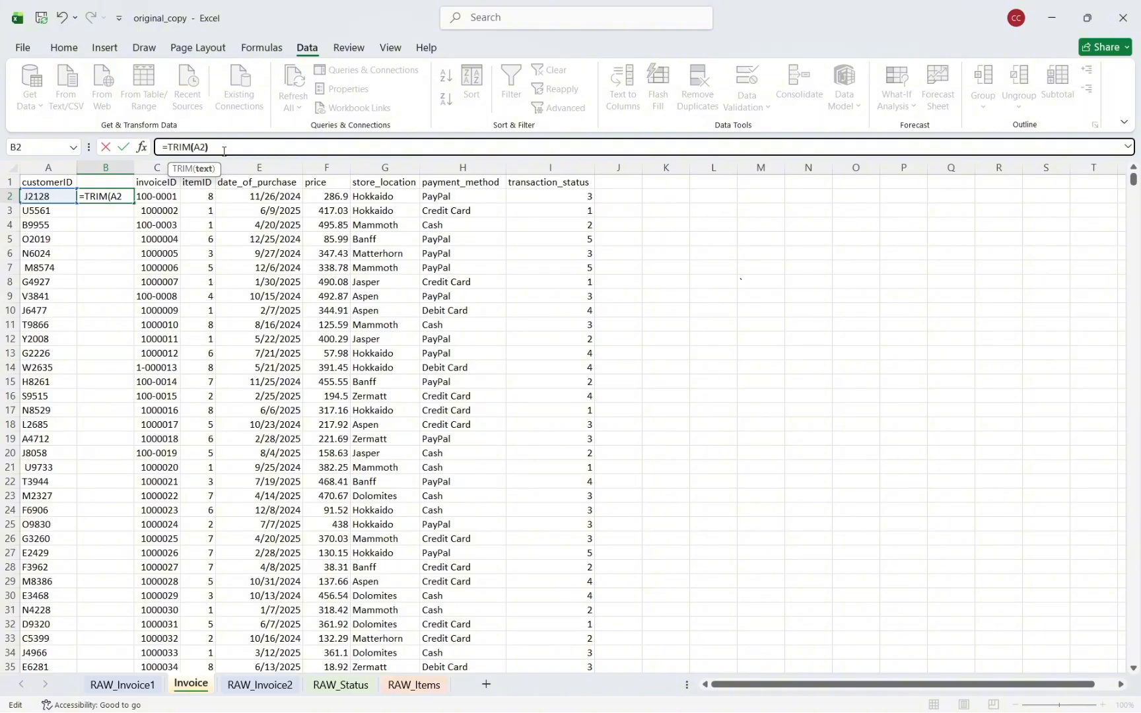
{"action": "key", "text": "Return"}
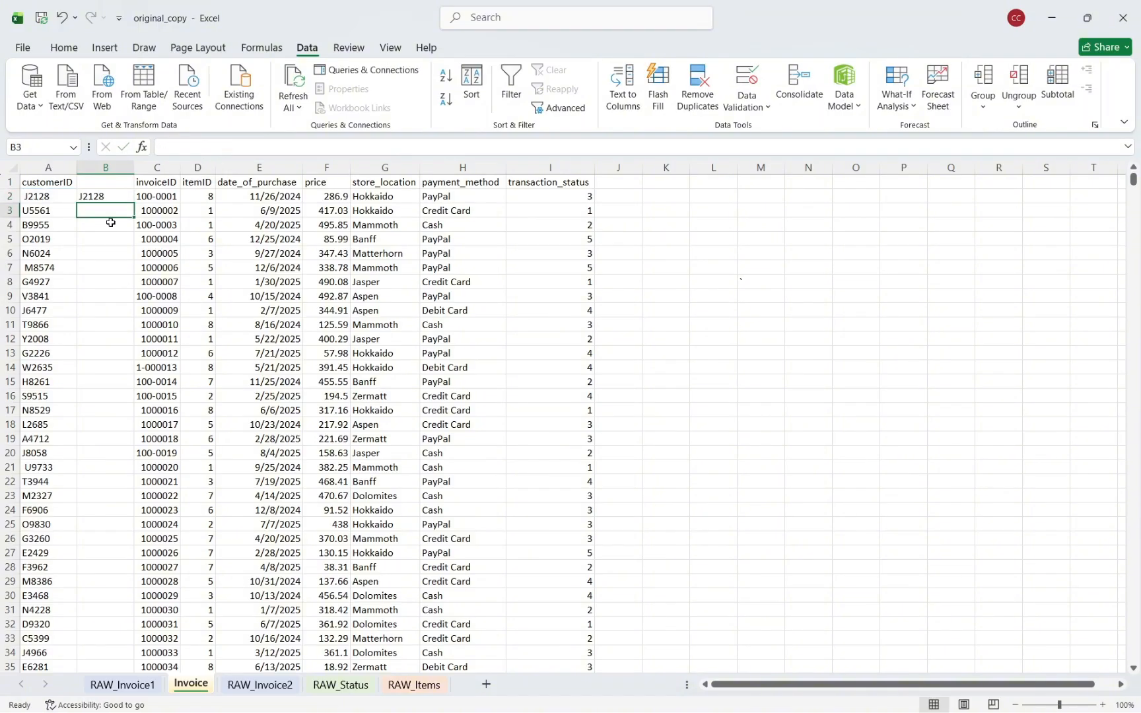
{"action": "left_click", "coordinate": [107, 198]}
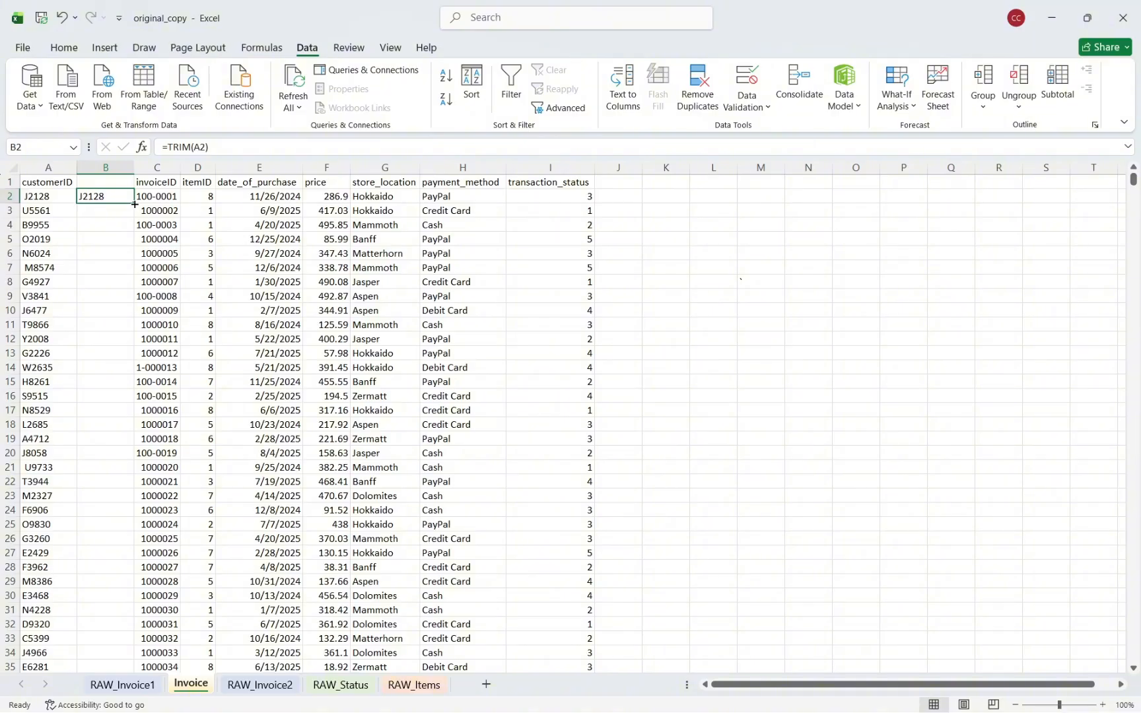
{"action": "double_click", "coordinate": [135, 204]}
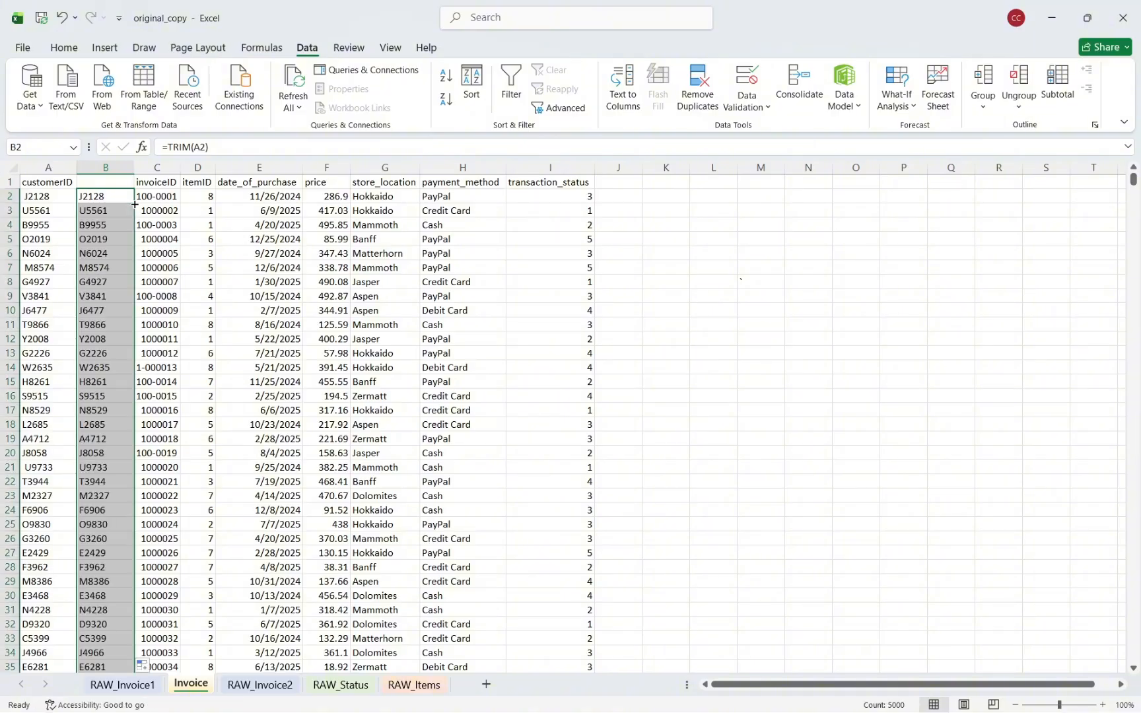
Enter Customer_ID as the header in B1 and fit column B's width to its contents
{"action": "double_click", "coordinate": [109, 183]}
{"action": "type", "text": "C"}
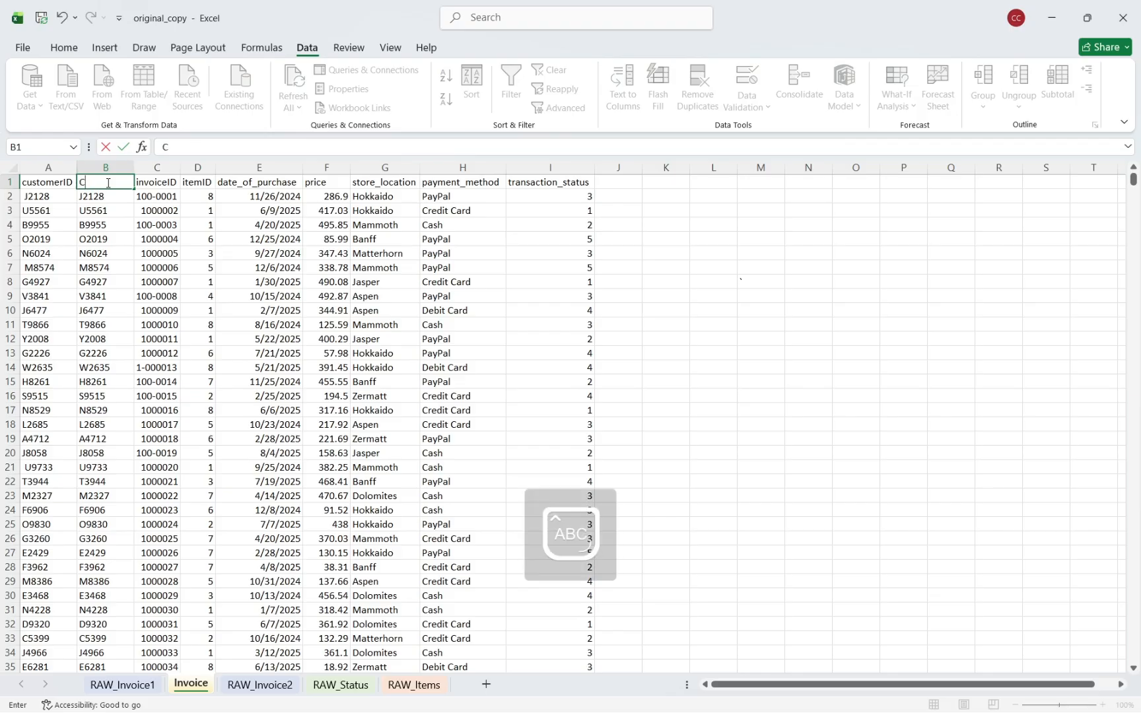
{"action": "type", "text": "ustomer_ID"}
{"action": "left_click", "coordinate": [123, 198]}
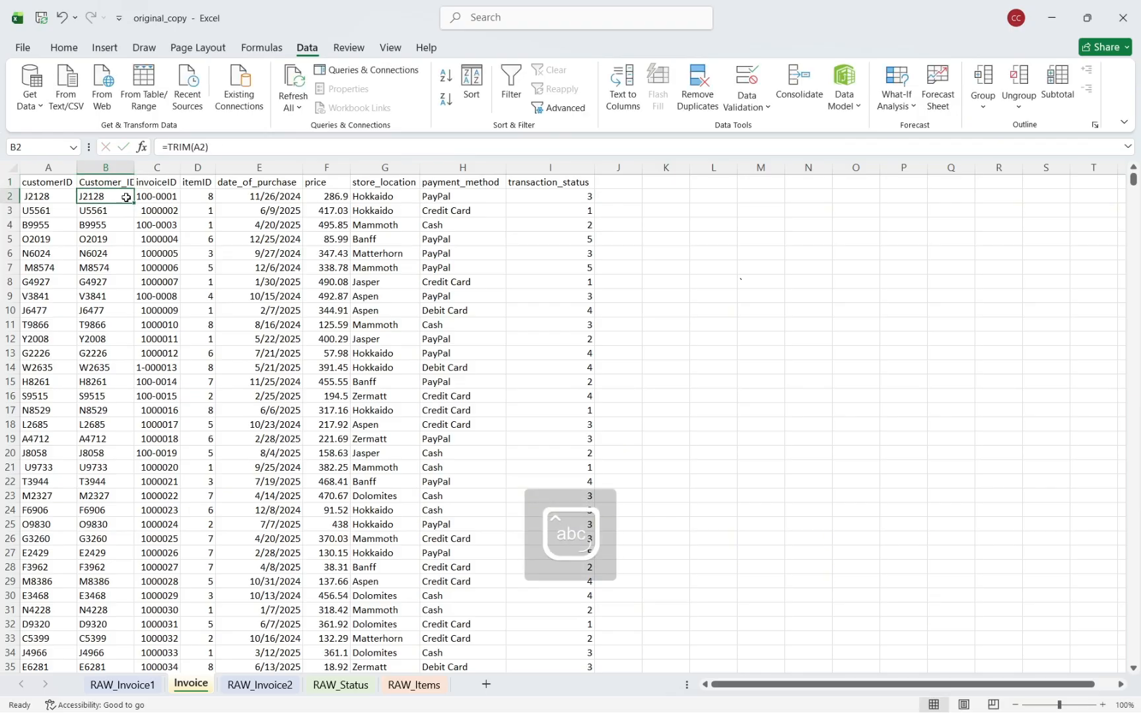
{"action": "double_click", "coordinate": [134, 169]}
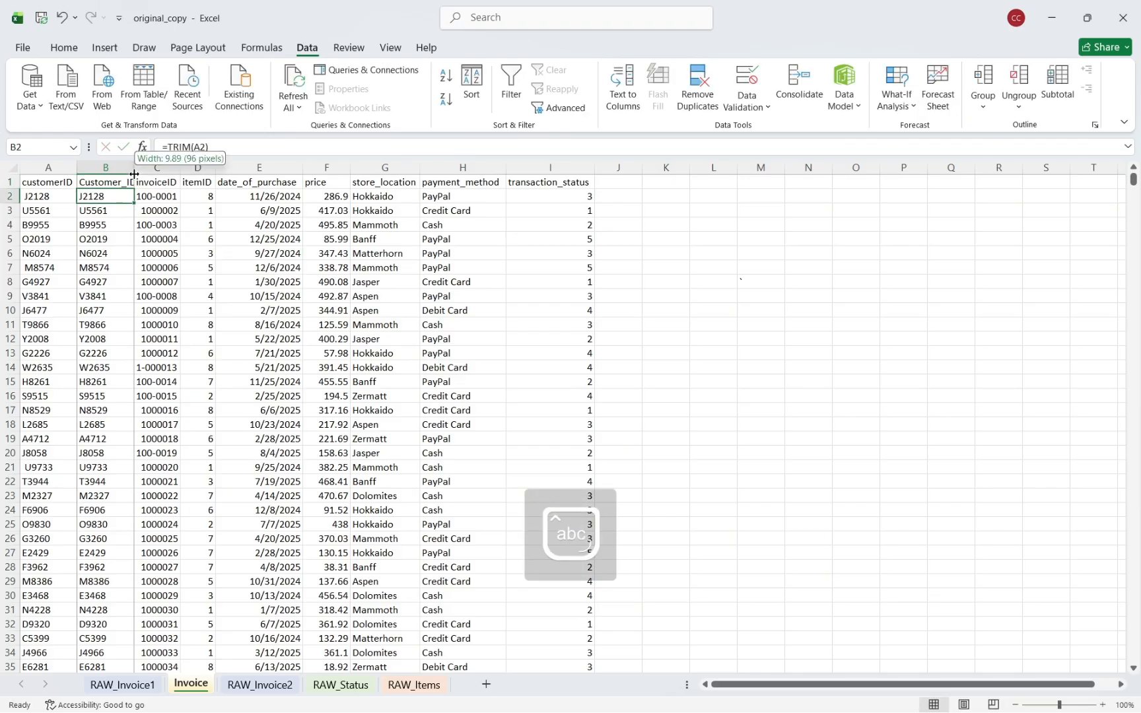
{"action": "left_click", "coordinate": [178, 167]}
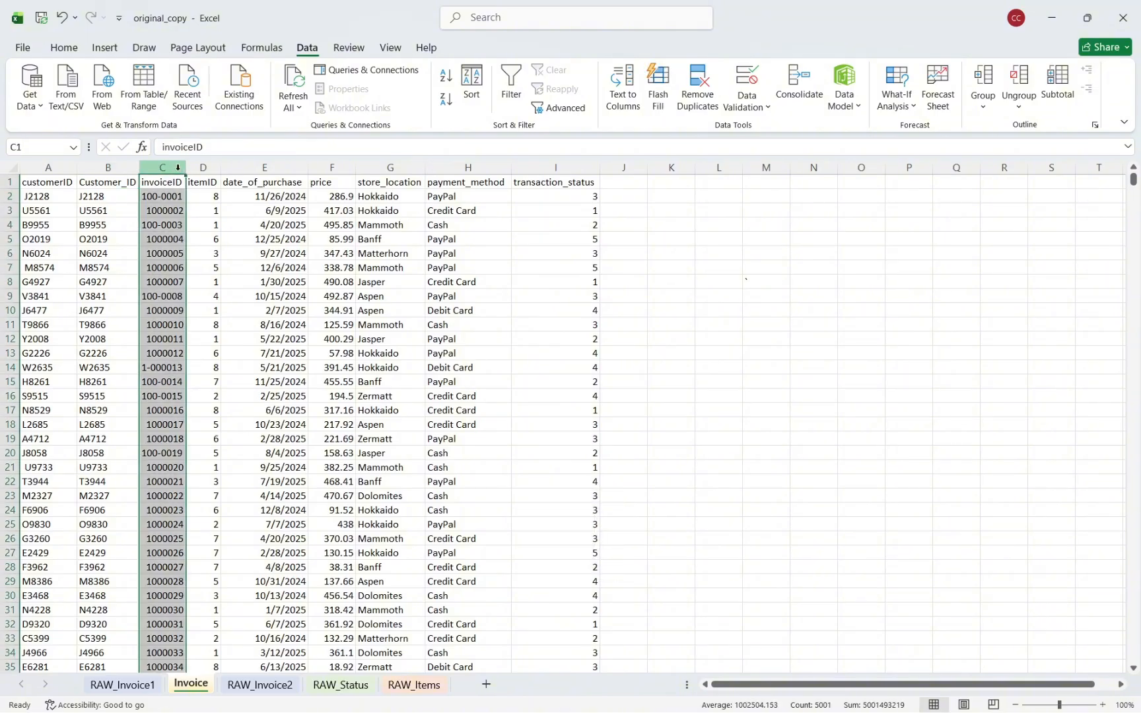
Replace the TRIM formulas in the Customer_ID column with their values by pasting the copied column over itself as values
{"action": "left_click", "coordinate": [107, 167]}
{"action": "right_click", "coordinate": [111, 169]}
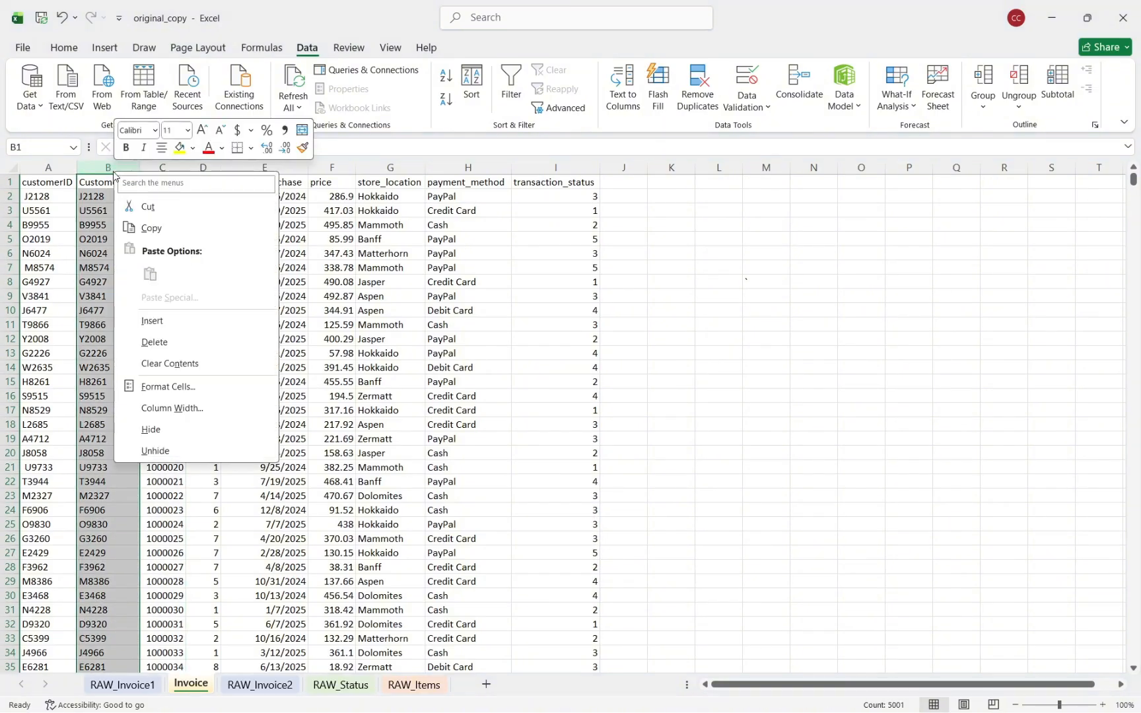
{"action": "left_click", "coordinate": [146, 228]}
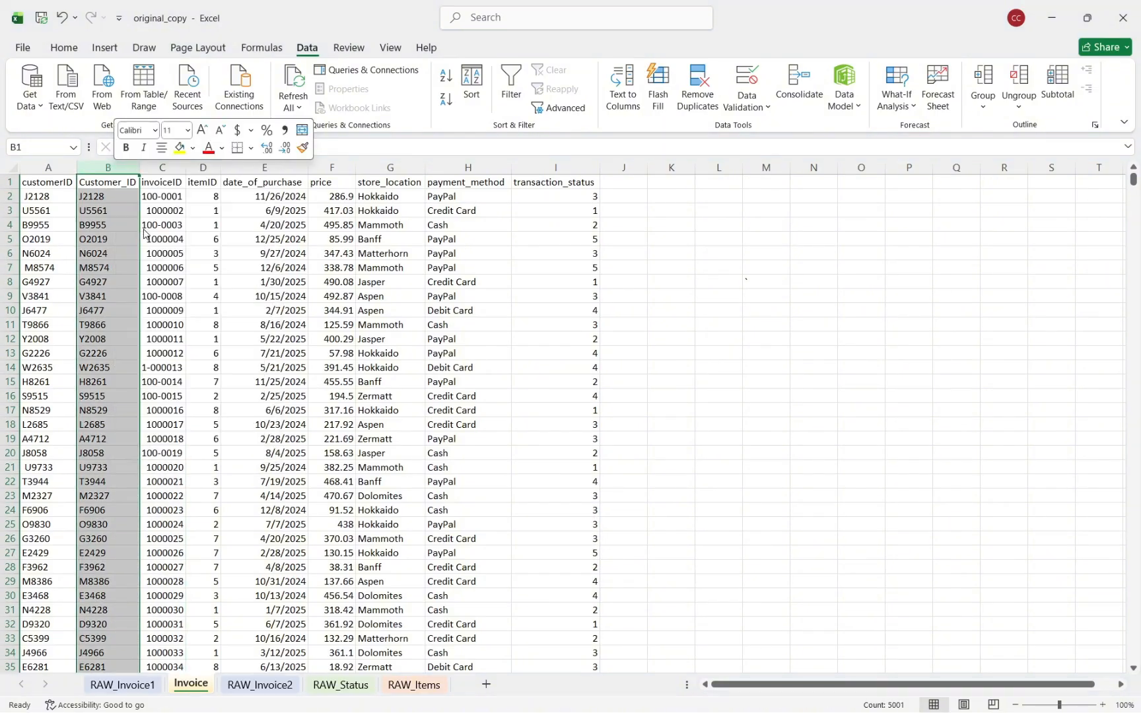
{"action": "right_click", "coordinate": [115, 190]}
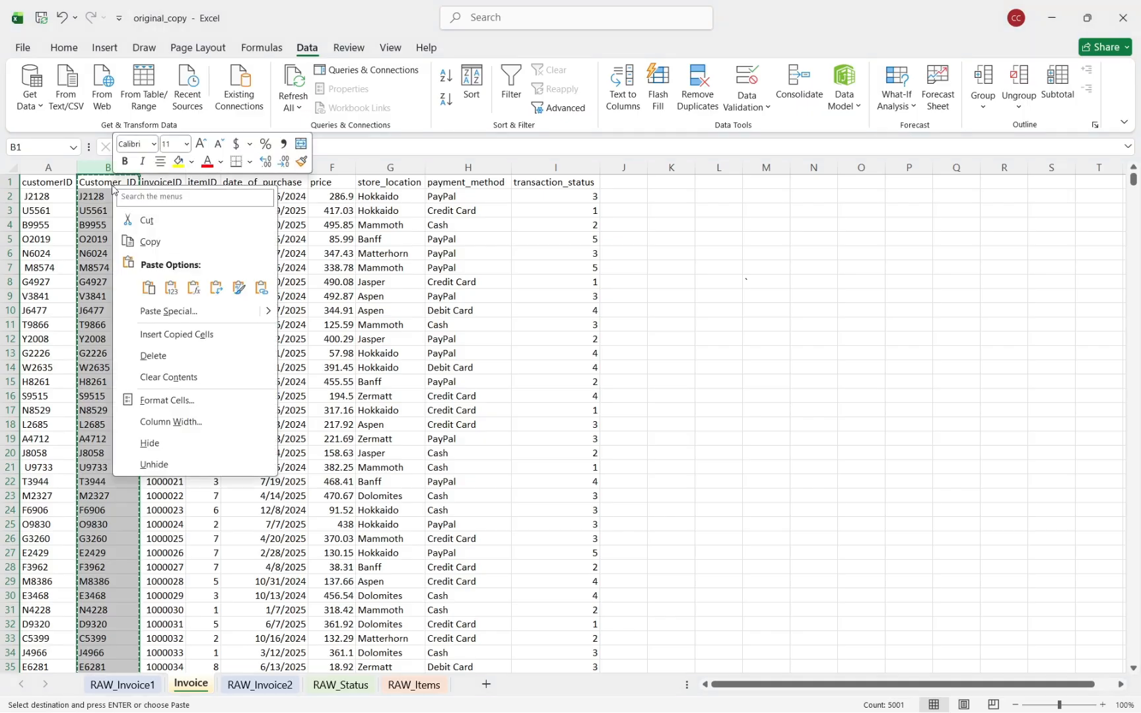
{"action": "left_click", "coordinate": [170, 288]}
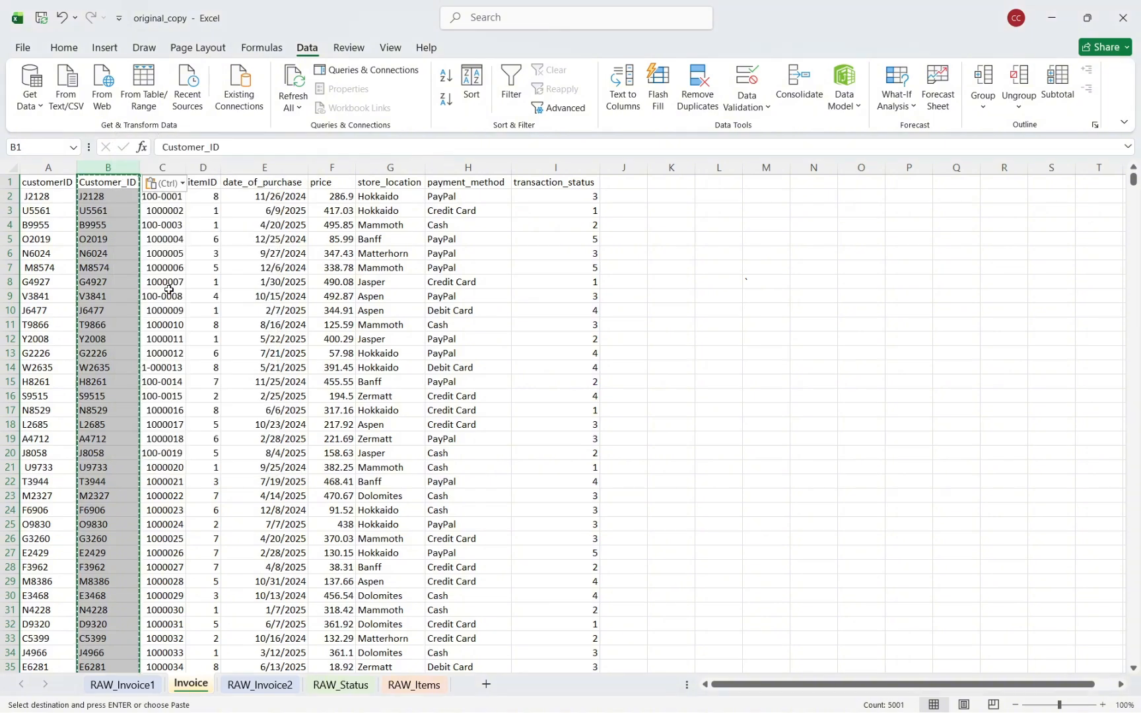
{"action": "left_click", "coordinate": [108, 233]}
{"action": "left_click", "coordinate": [98, 198]}
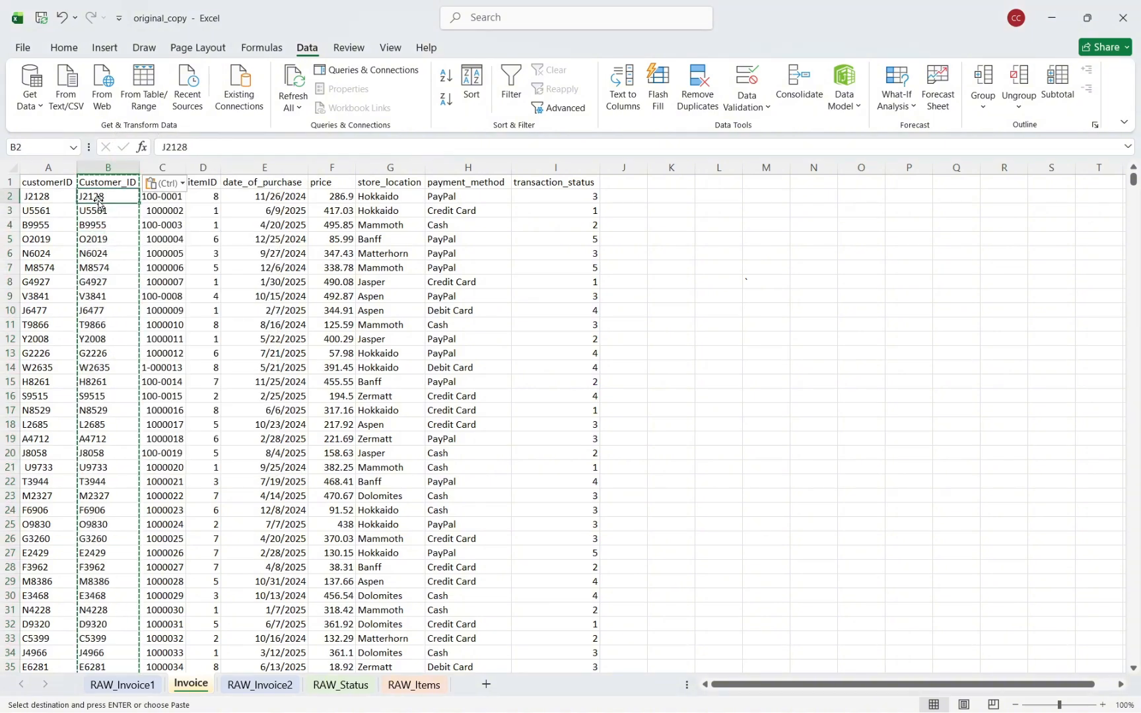
Delete the original untrimmed customerID column A from the Invoice sheet
{"action": "left_click", "coordinate": [48, 168]}
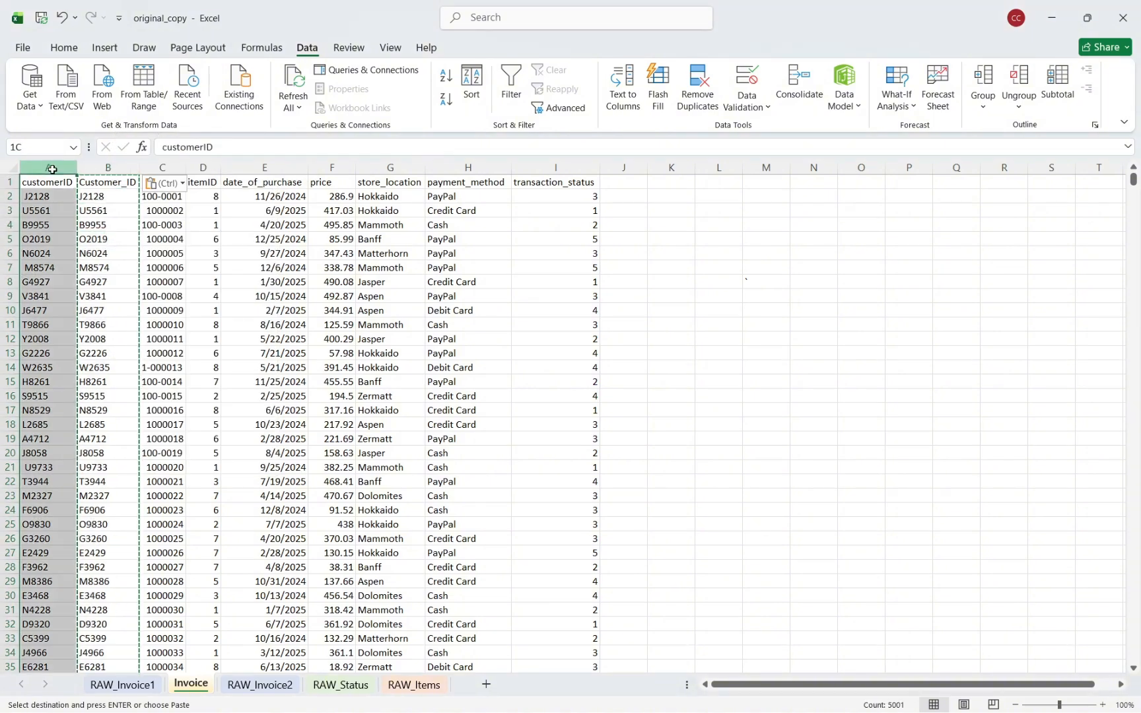
{"action": "right_click", "coordinate": [52, 204]}
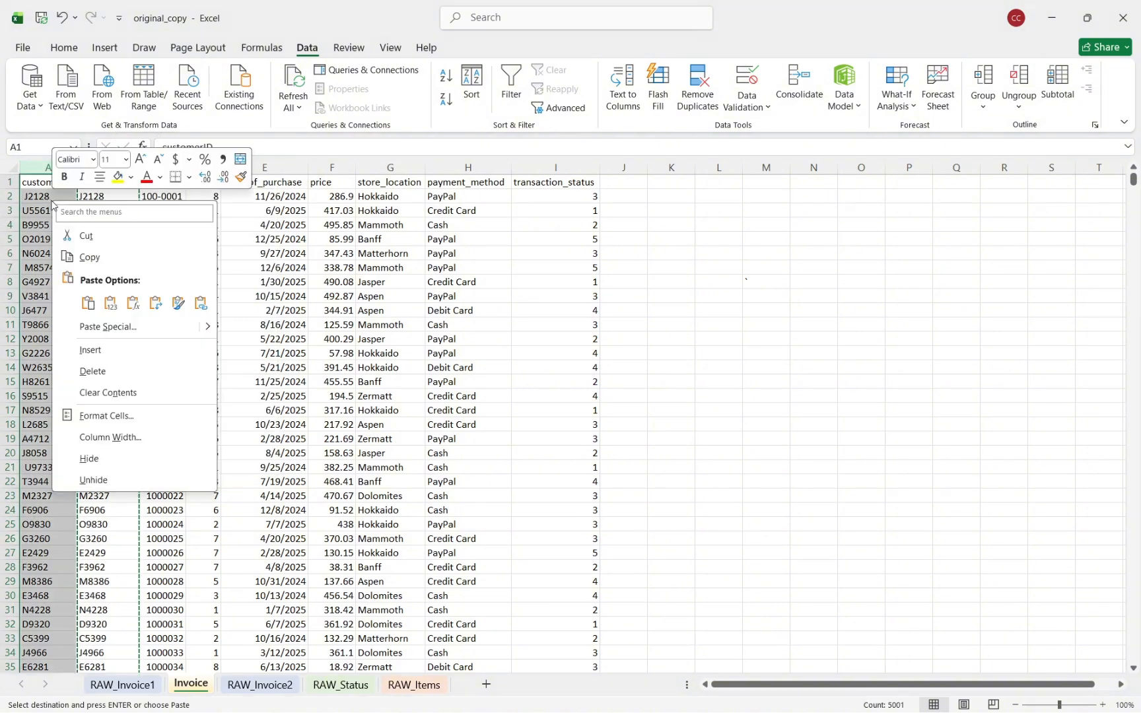
{"action": "left_click", "coordinate": [122, 371]}
{"action": "left_click", "coordinate": [124, 368]}
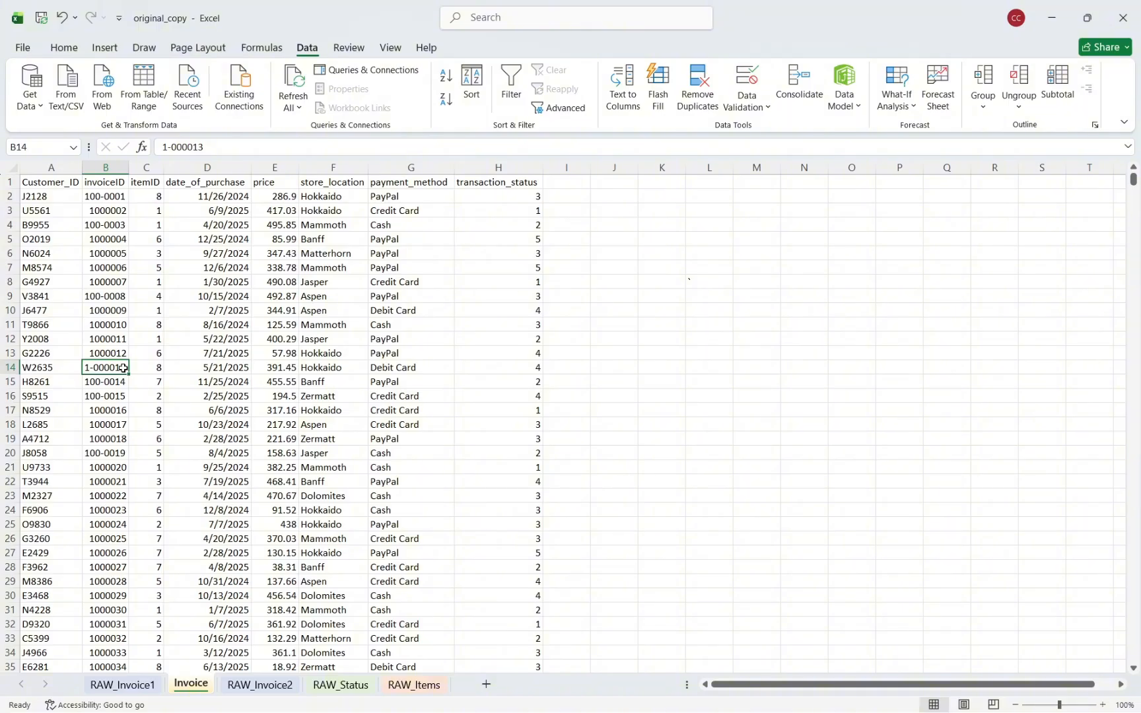
Insert a blank column C between the invoiceID and itemID columns of the Invoice sheet
{"action": "left_click", "coordinate": [117, 166]}
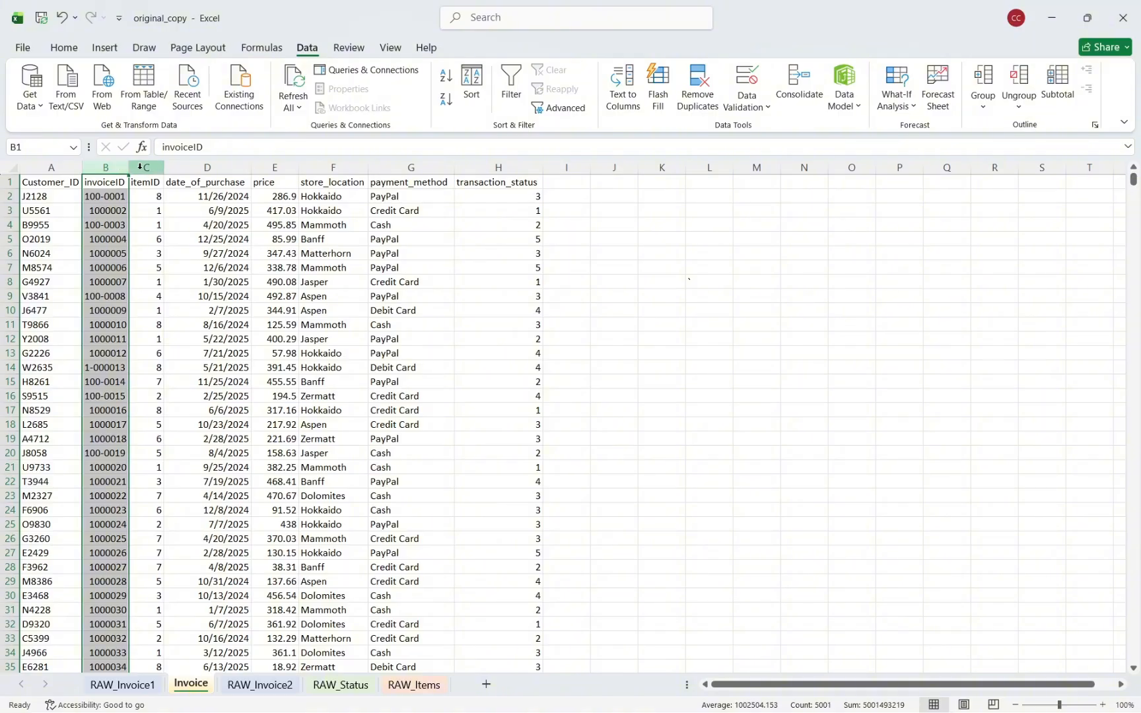
{"action": "left_click", "coordinate": [150, 168]}
{"action": "right_click", "coordinate": [157, 169]}
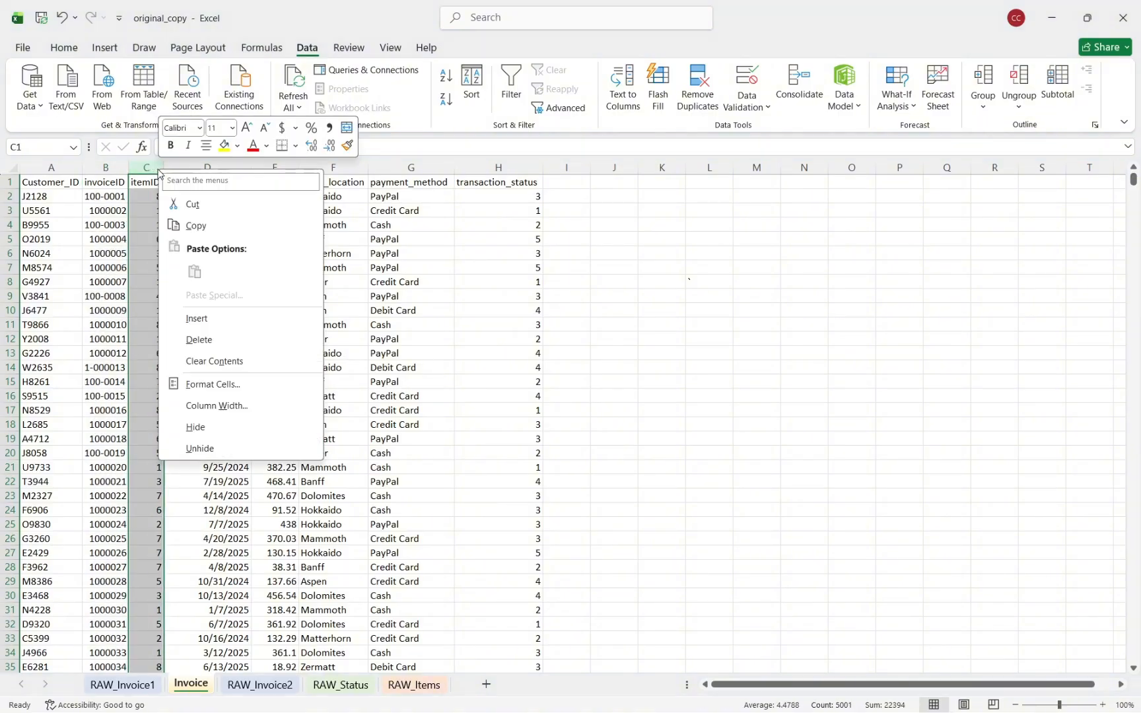
{"action": "left_click", "coordinate": [193, 317]}
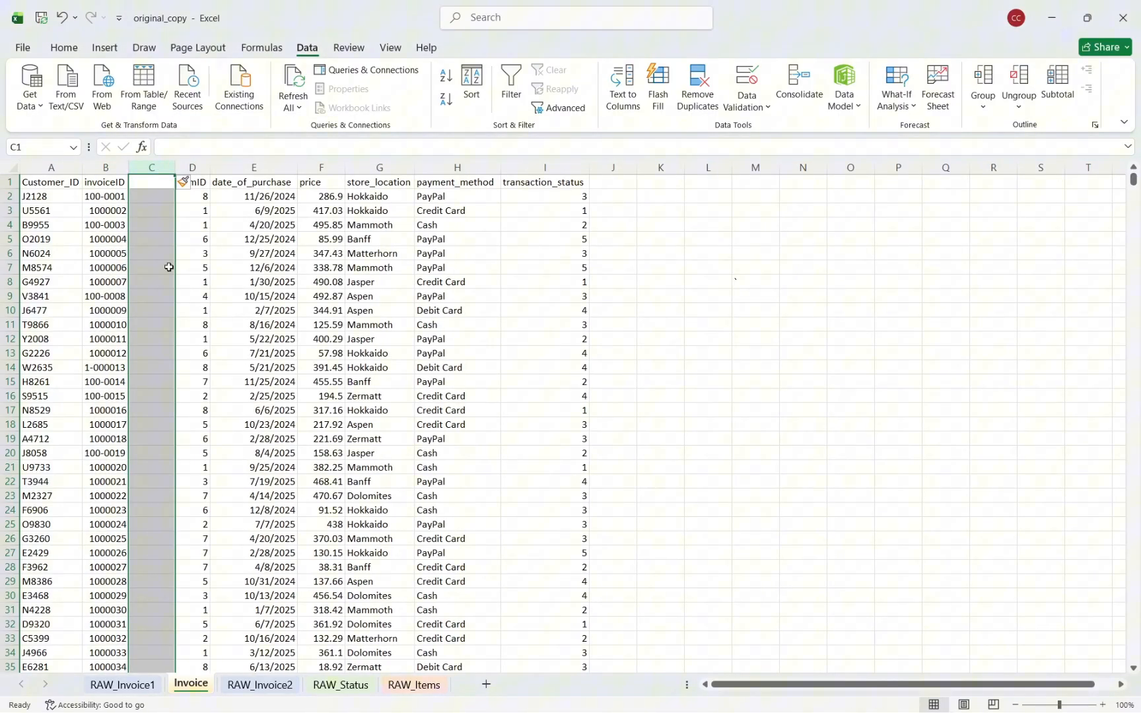
Enter =SUBSTITUTE(B2,"-","") in cell C2 and fill the formula down column C to the last data row
{"action": "left_click", "coordinate": [148, 199]}
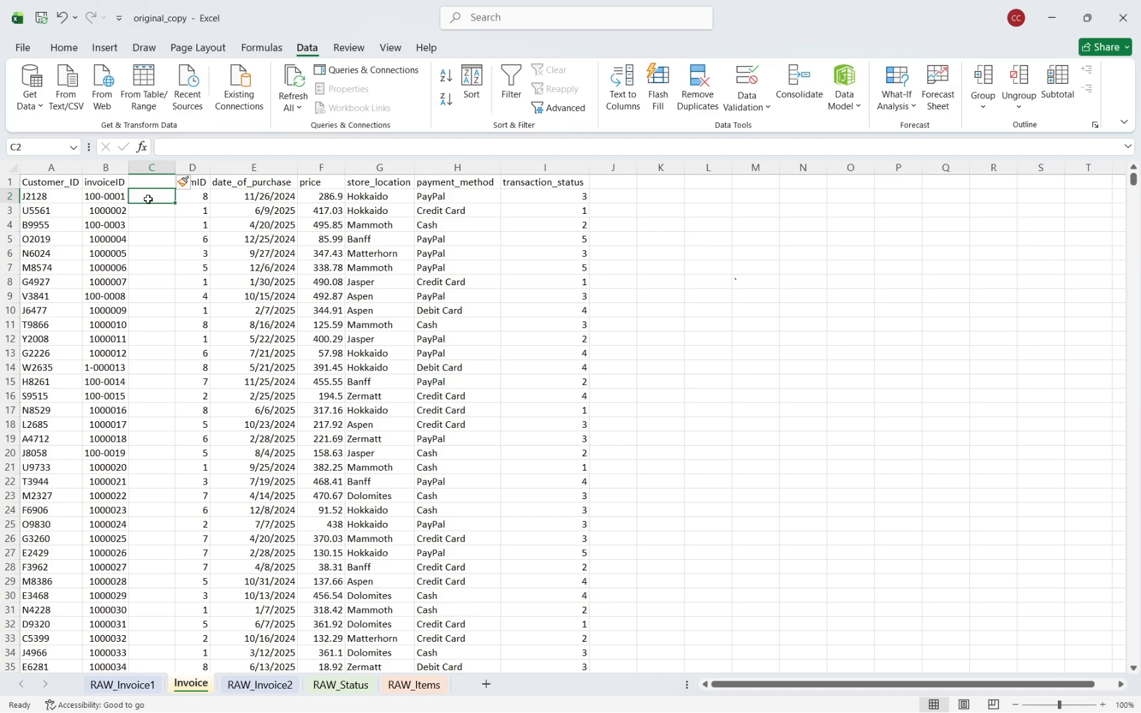
{"action": "type", "text": "=s"}
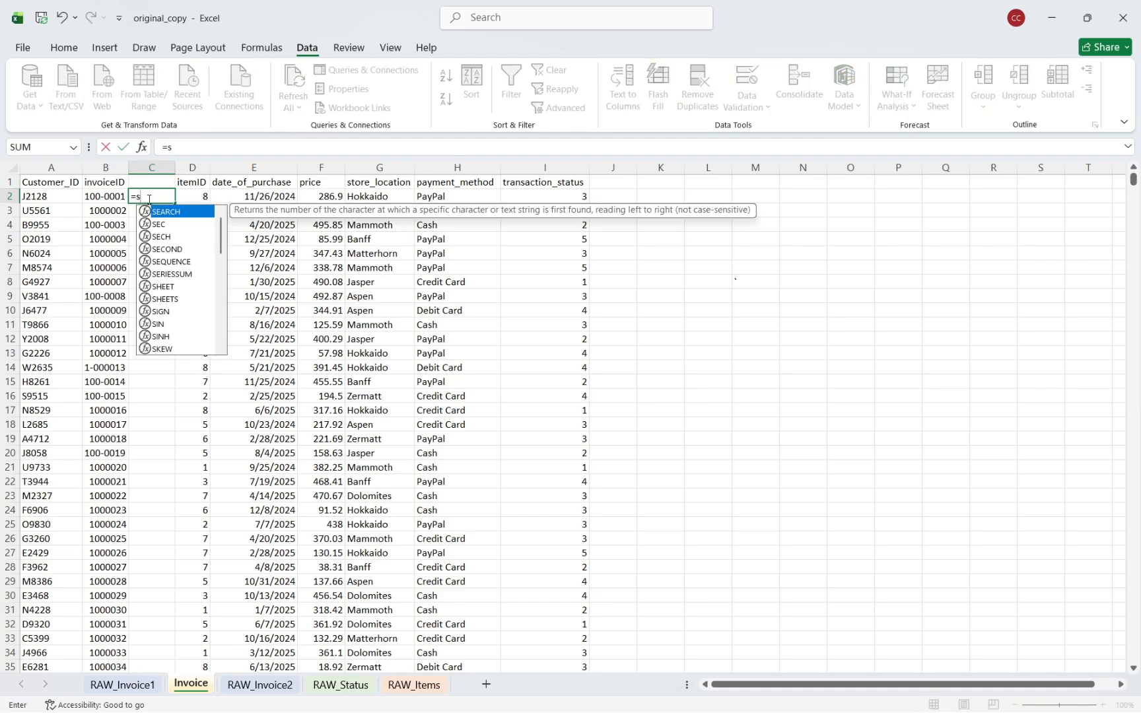
{"action": "type", "text": "ub"}
{"action": "key", "text": "Tab"}
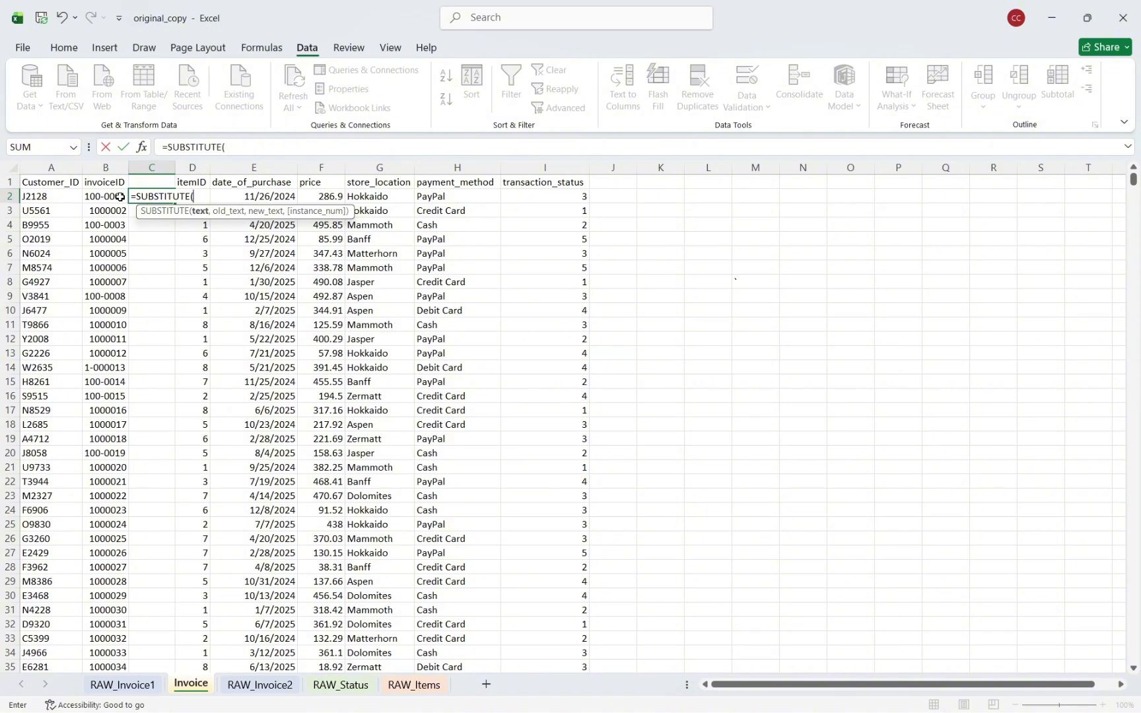
{"action": "left_click", "coordinate": [119, 198]}
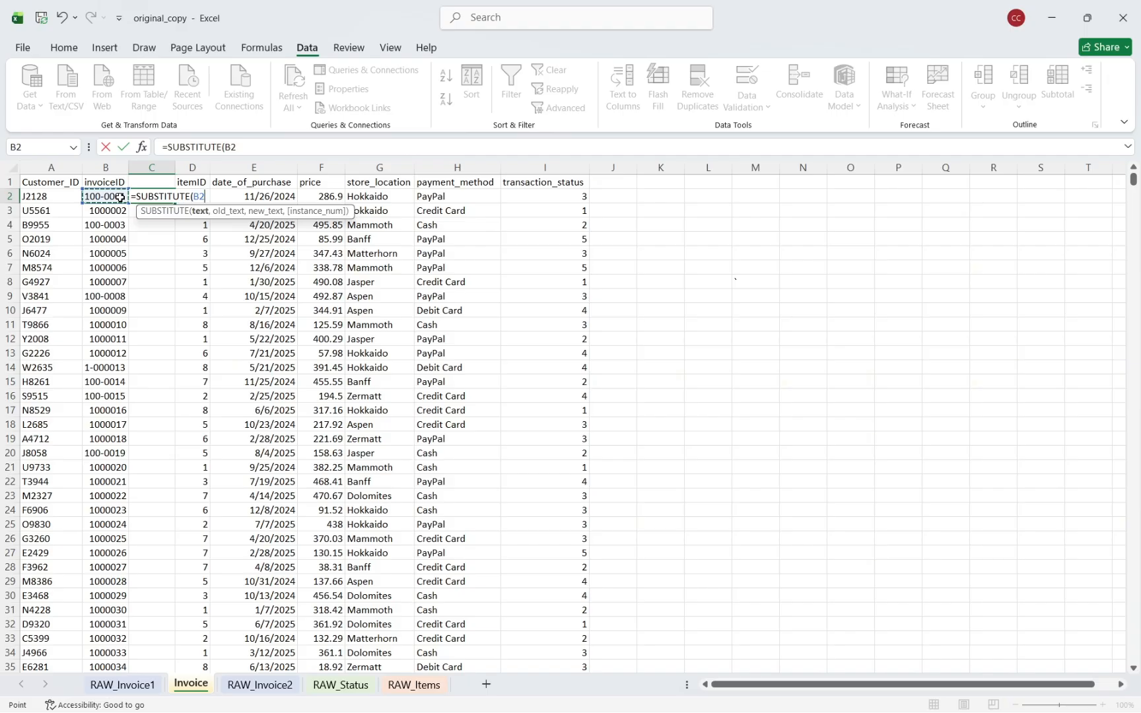
{"action": "type", "text": ",\""}
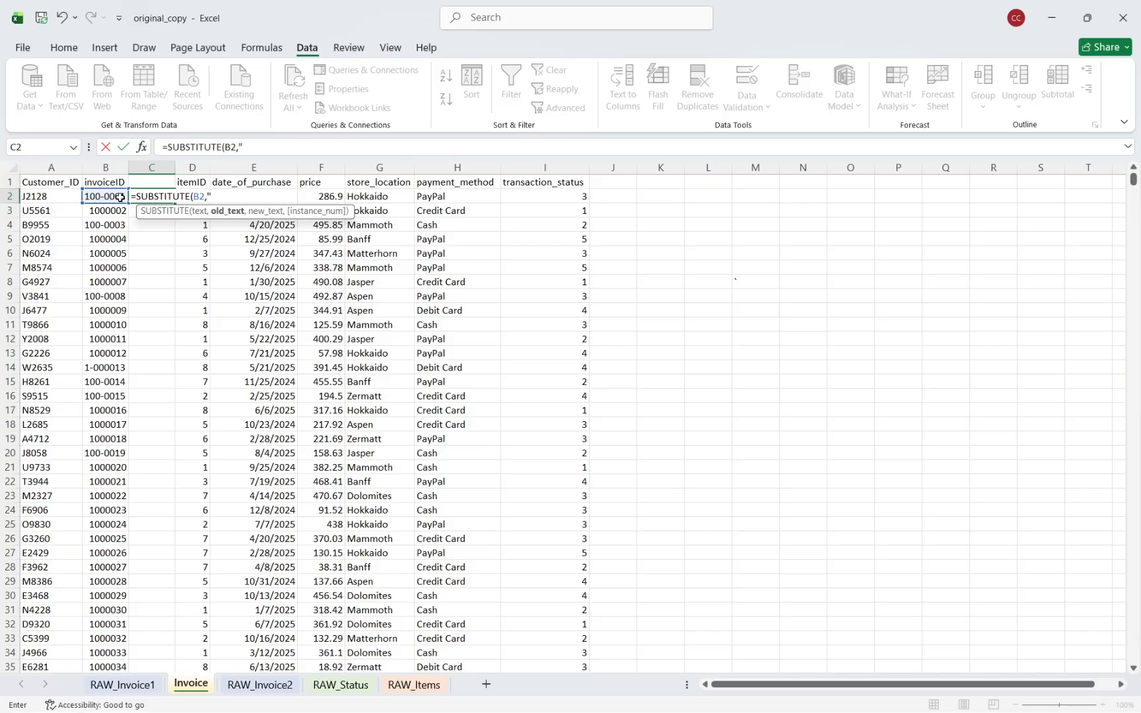
{"action": "type", "text": "-\",\"\")"}
{"action": "key", "text": "Return"}
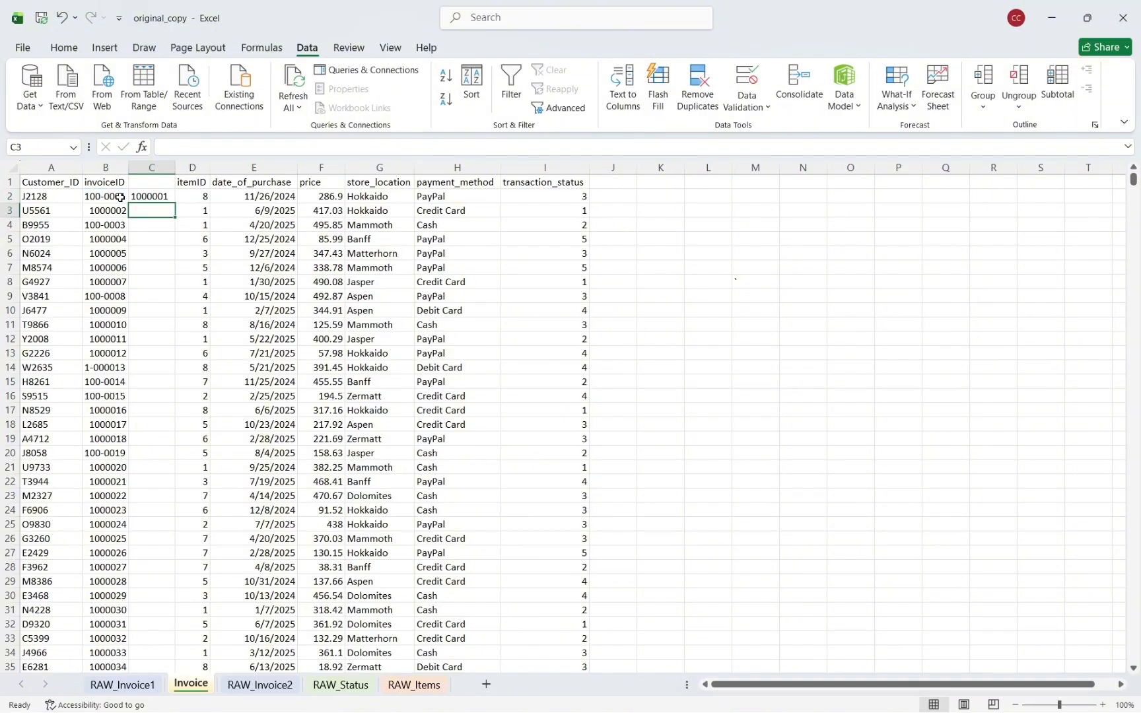
{"action": "left_click", "coordinate": [161, 197]}
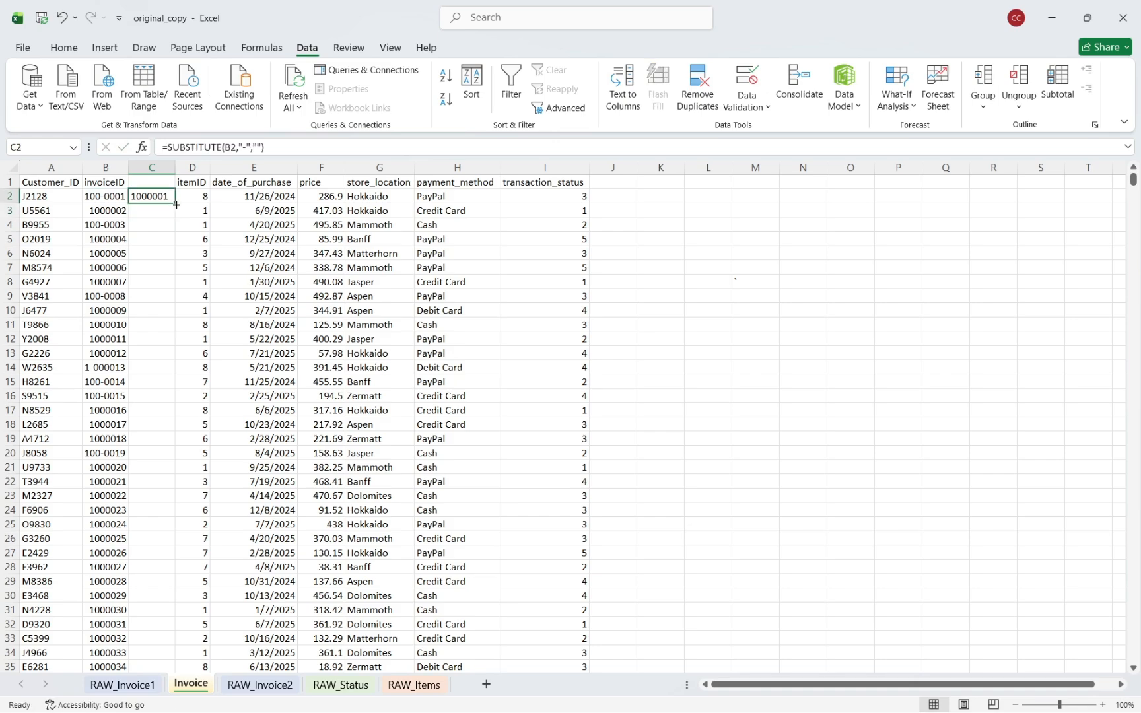
{"action": "double_click", "coordinate": [175, 204]}
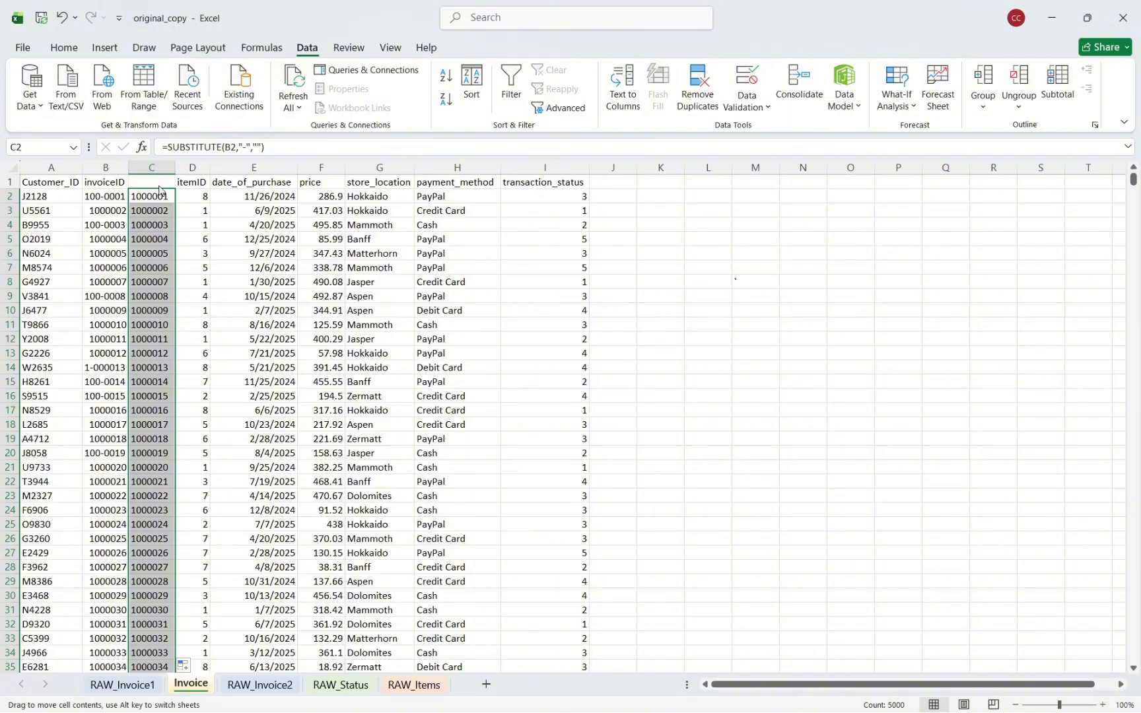
Enter Invoice_ID as the header in C1 and fit column C's width to its contents
{"action": "left_click", "coordinate": [161, 184]}
{"action": "type", "text": "In"}
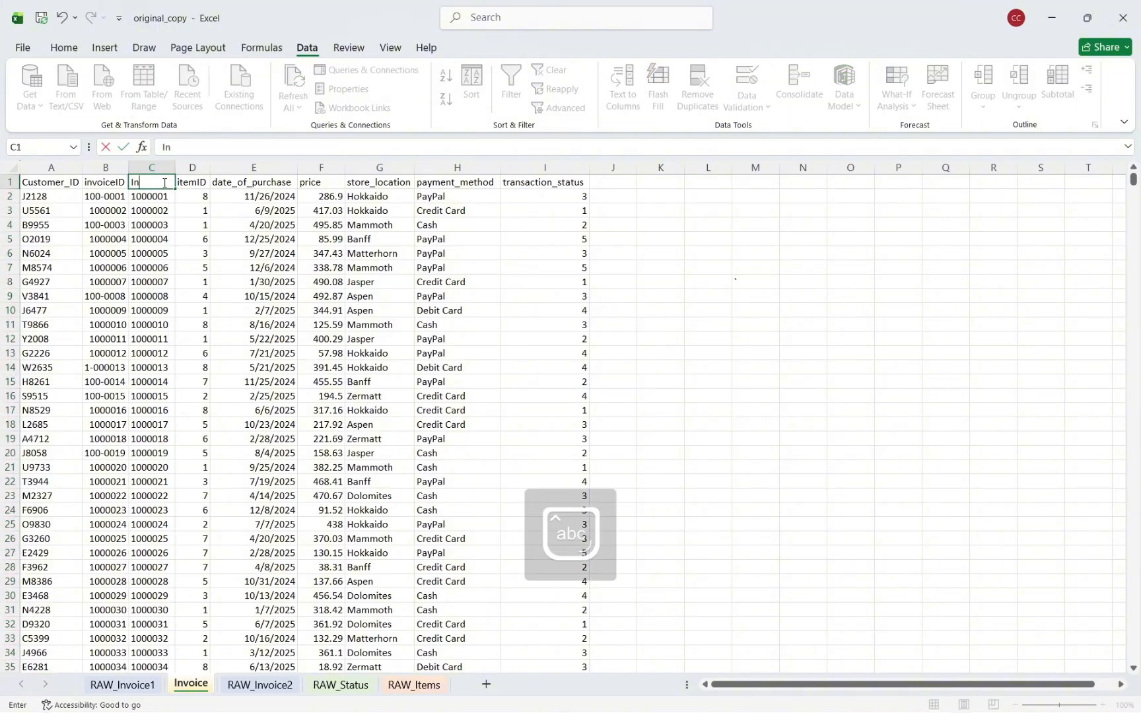
{"action": "type", "text": "voice_ID"}
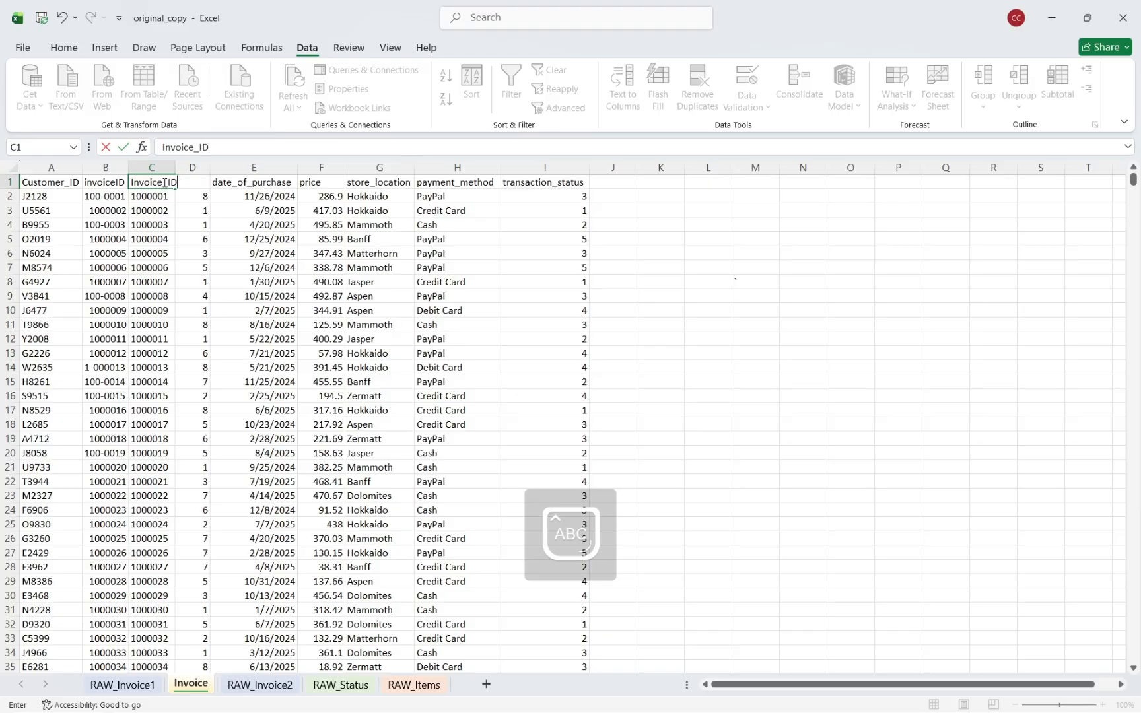
{"action": "left_click", "coordinate": [177, 168]}
{"action": "double_click", "coordinate": [177, 168]}
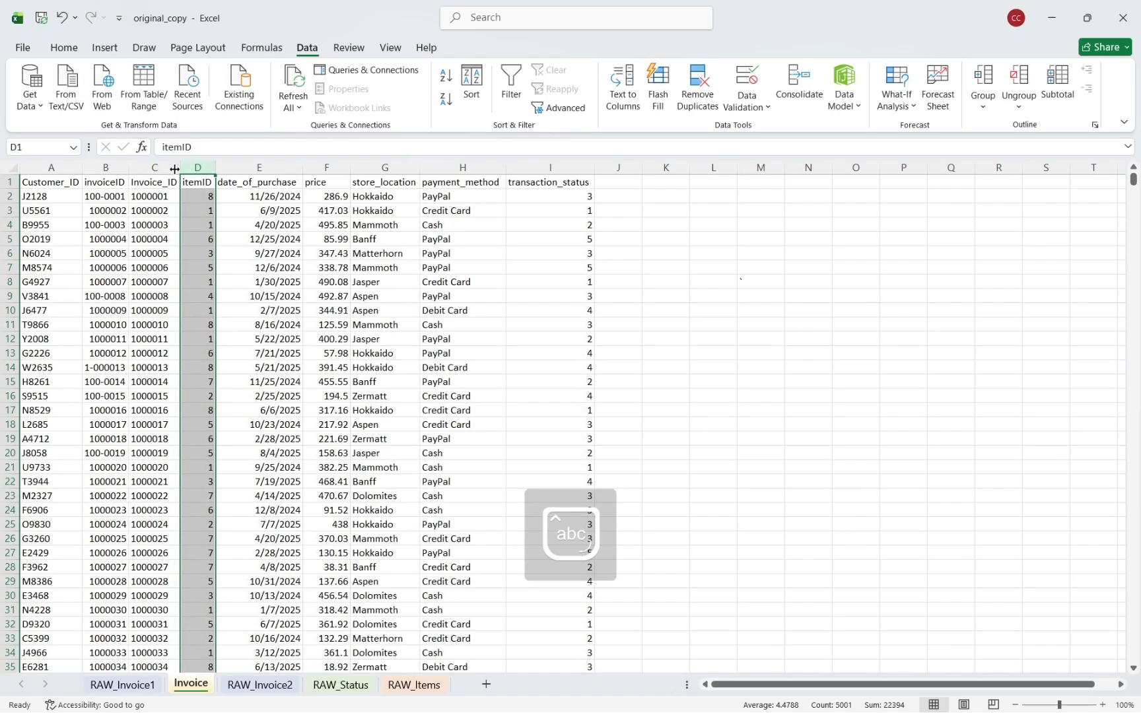
Replace the SUBSTITUTE formulas in the Invoice_ID column with their values by pasting the copied column over itself as values
{"action": "left_click", "coordinate": [154, 168]}
{"action": "right_click", "coordinate": [160, 172]}
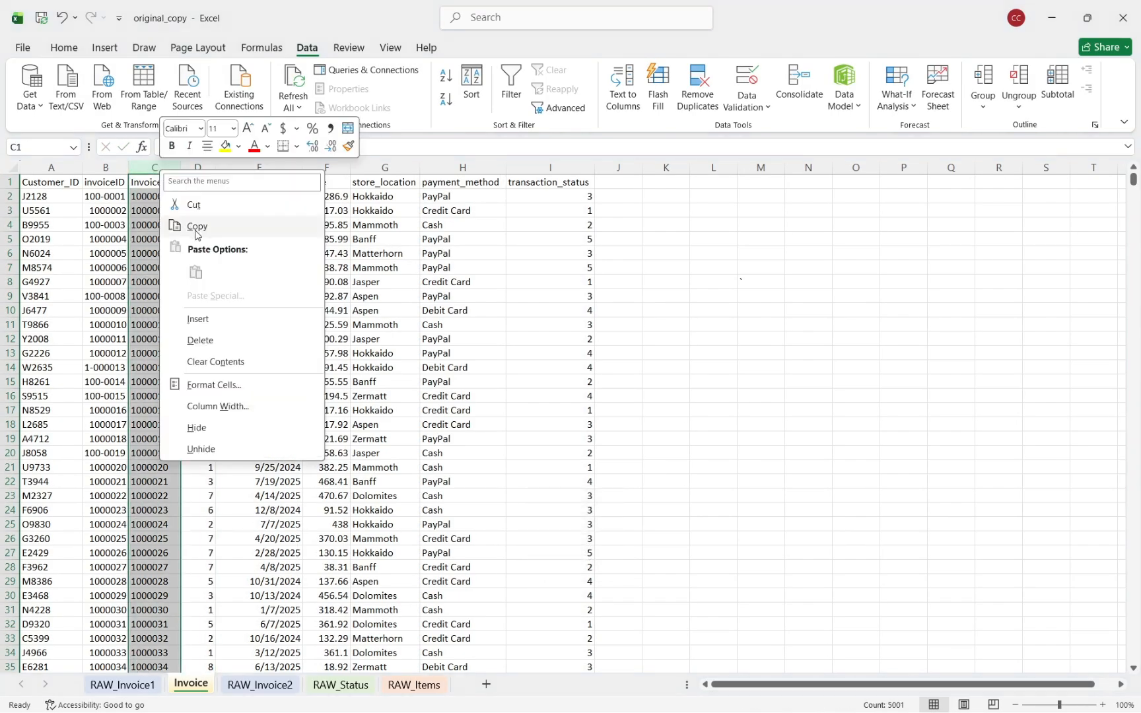
{"action": "left_click", "coordinate": [195, 228]}
{"action": "right_click", "coordinate": [160, 197]}
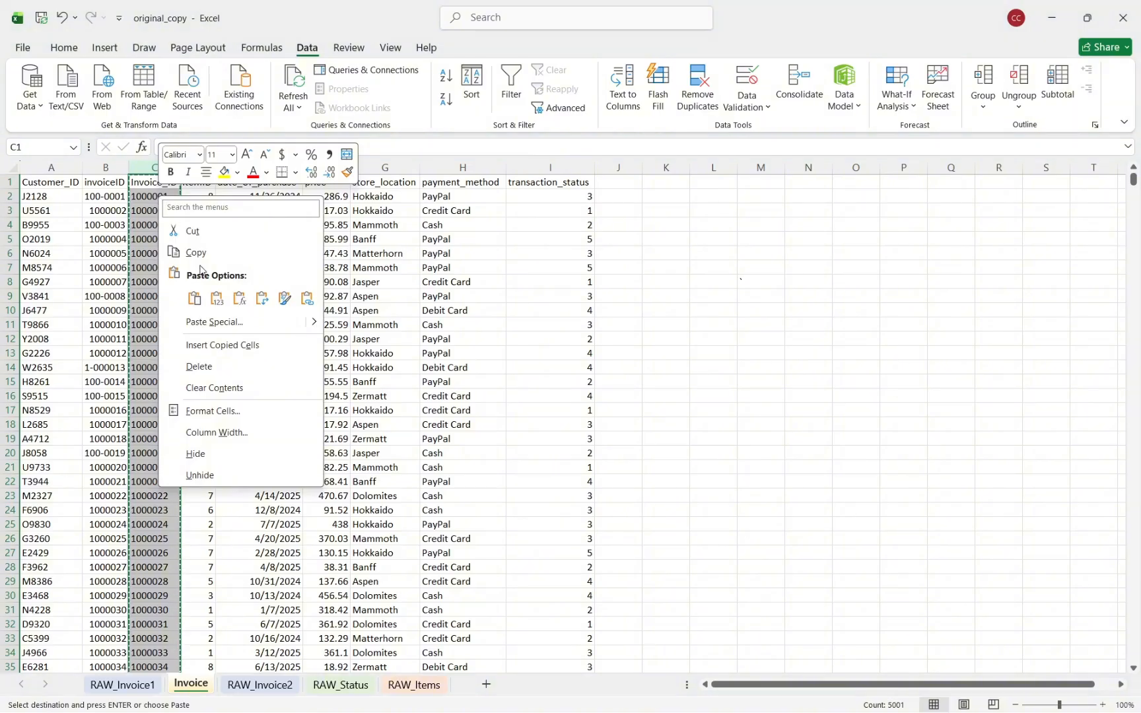
{"action": "left_click", "coordinate": [216, 299]}
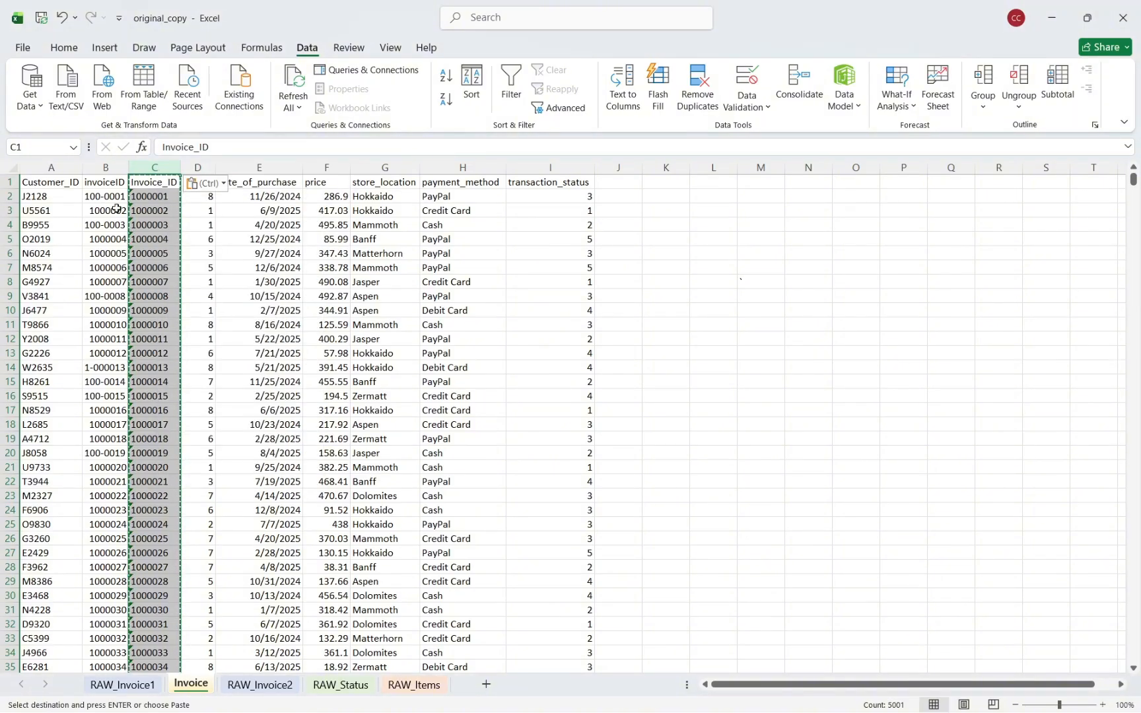
Delete the original invoiceID column B from the Invoice sheet
{"action": "left_click", "coordinate": [109, 169]}
{"action": "right_click", "coordinate": [110, 171]}
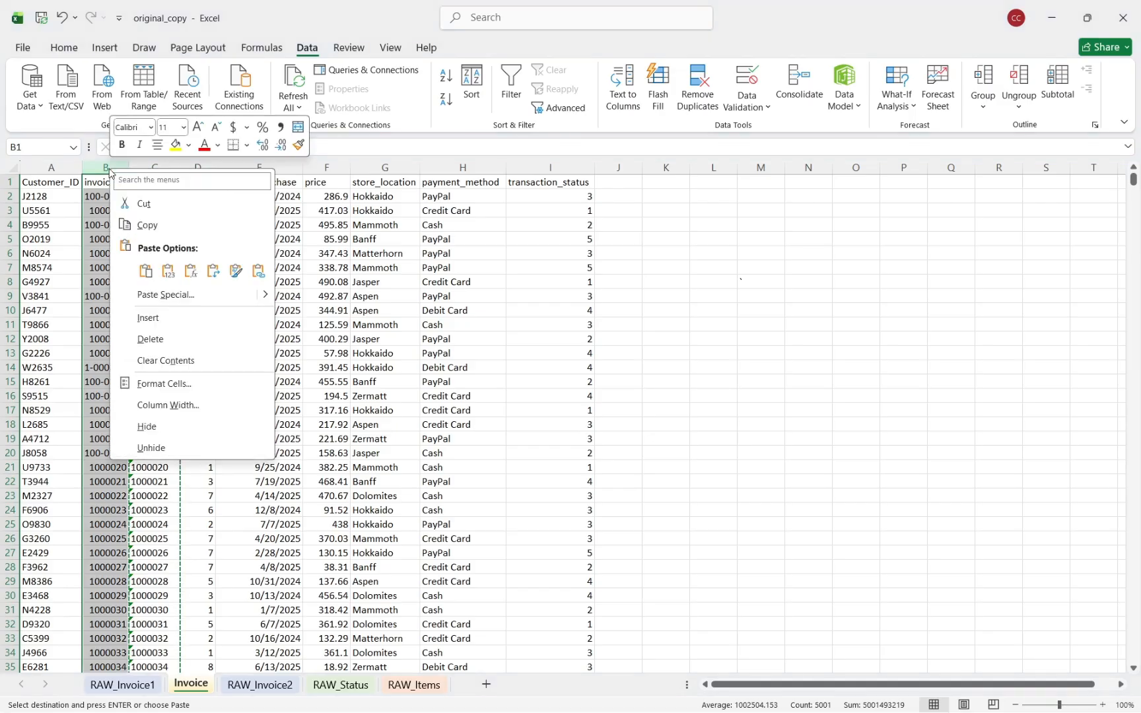
{"action": "left_click", "coordinate": [170, 339]}
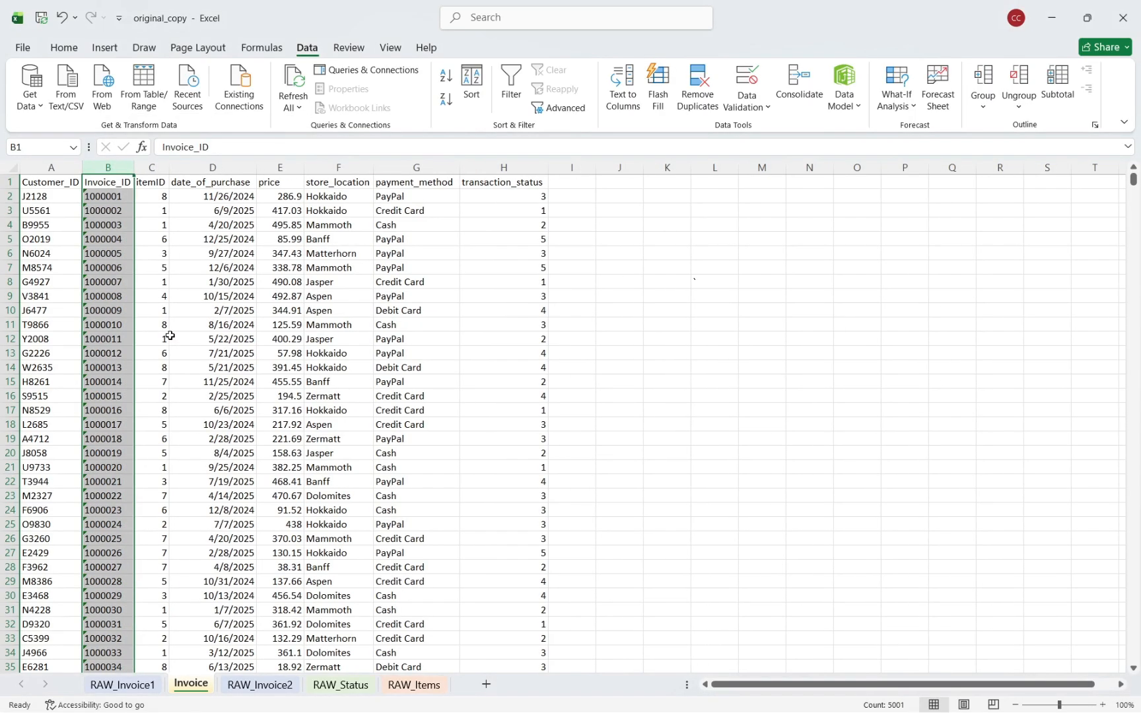
{"action": "left_click", "coordinate": [171, 338]}
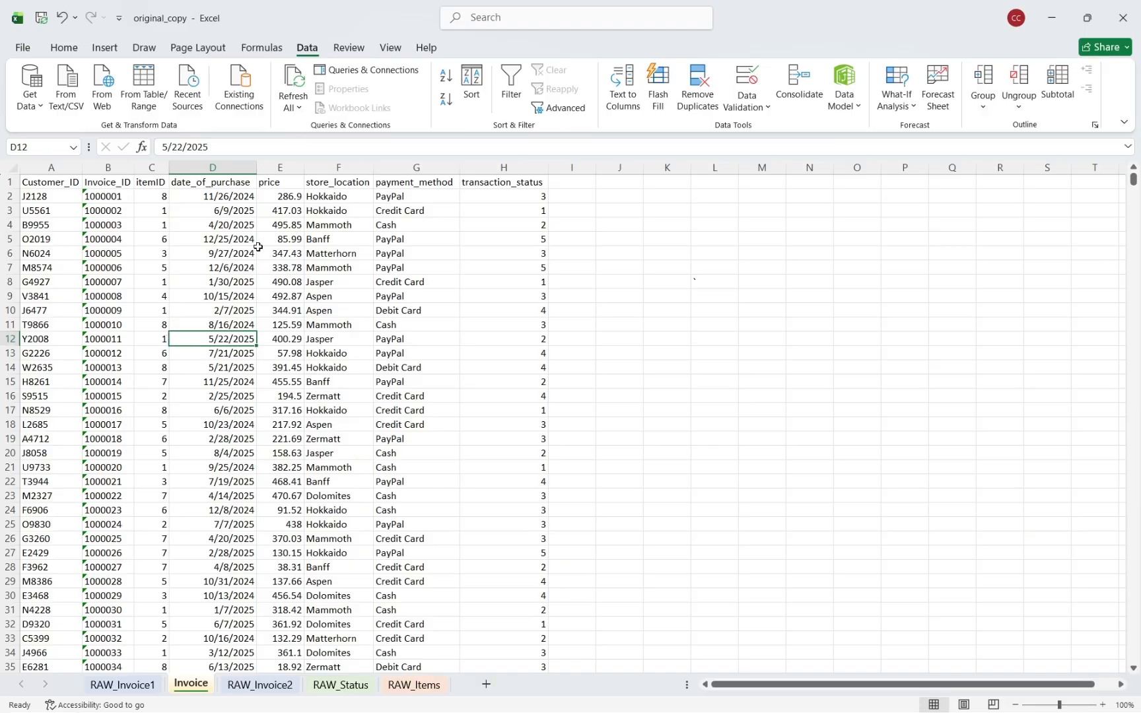
Apply the Accounting number format to the whole price column
{"action": "left_click", "coordinate": [279, 165]}
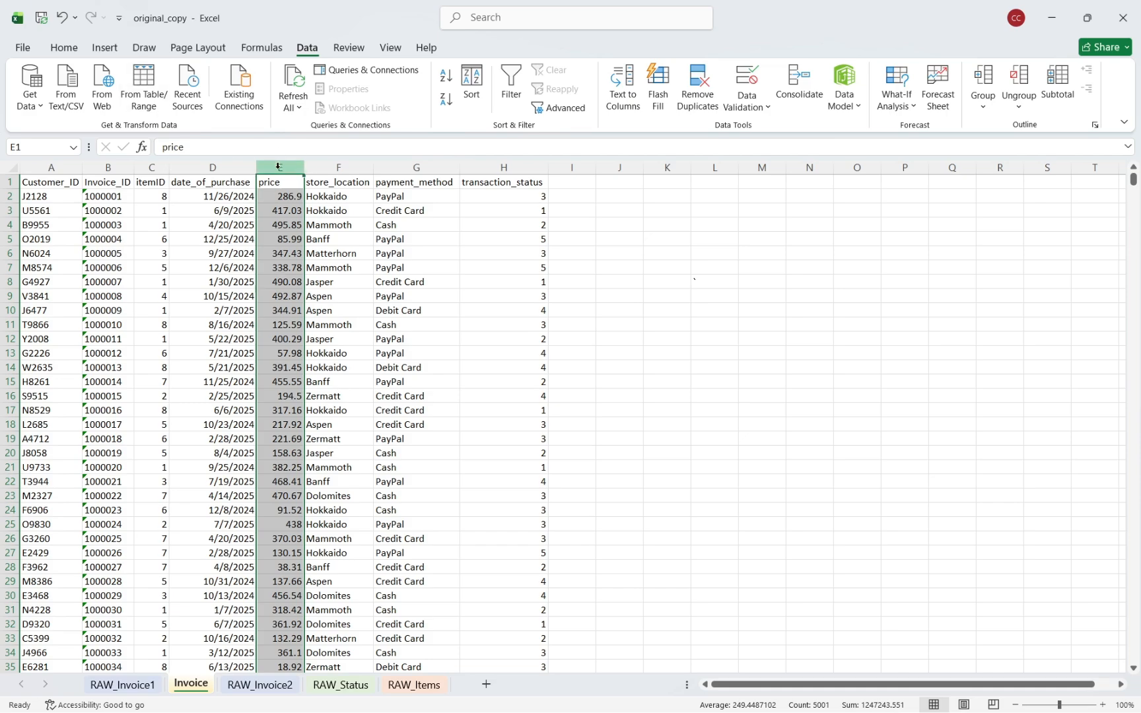
{"action": "left_click", "coordinate": [74, 53]}
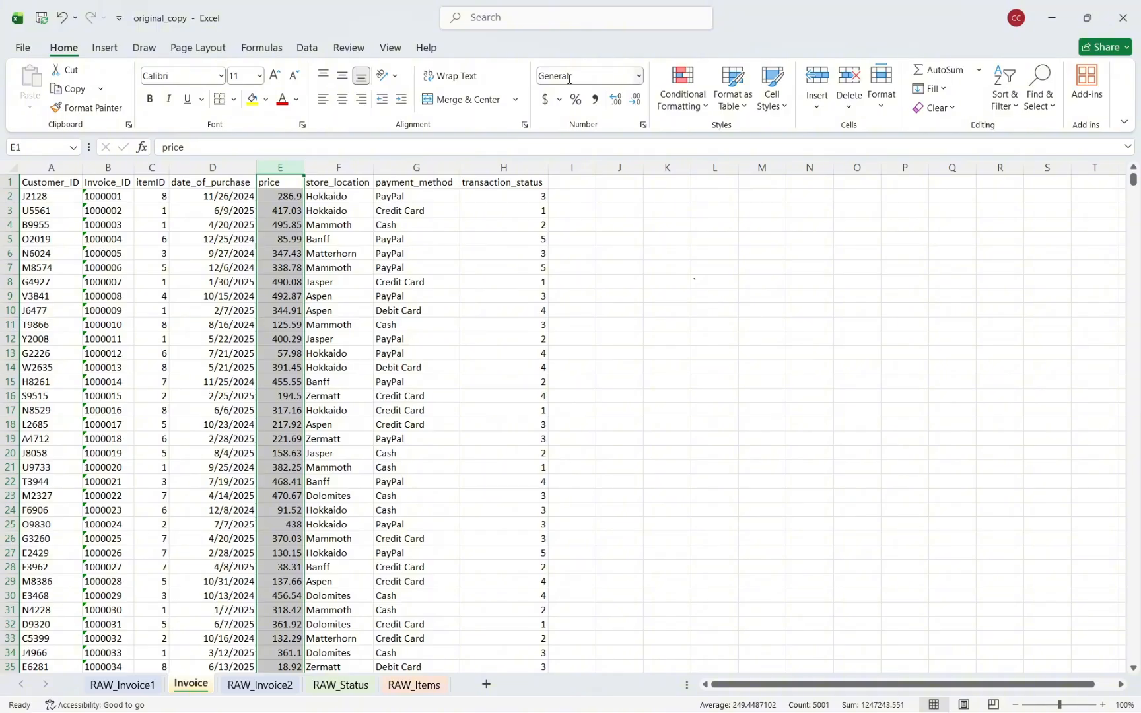
{"action": "left_click", "coordinate": [640, 77]}
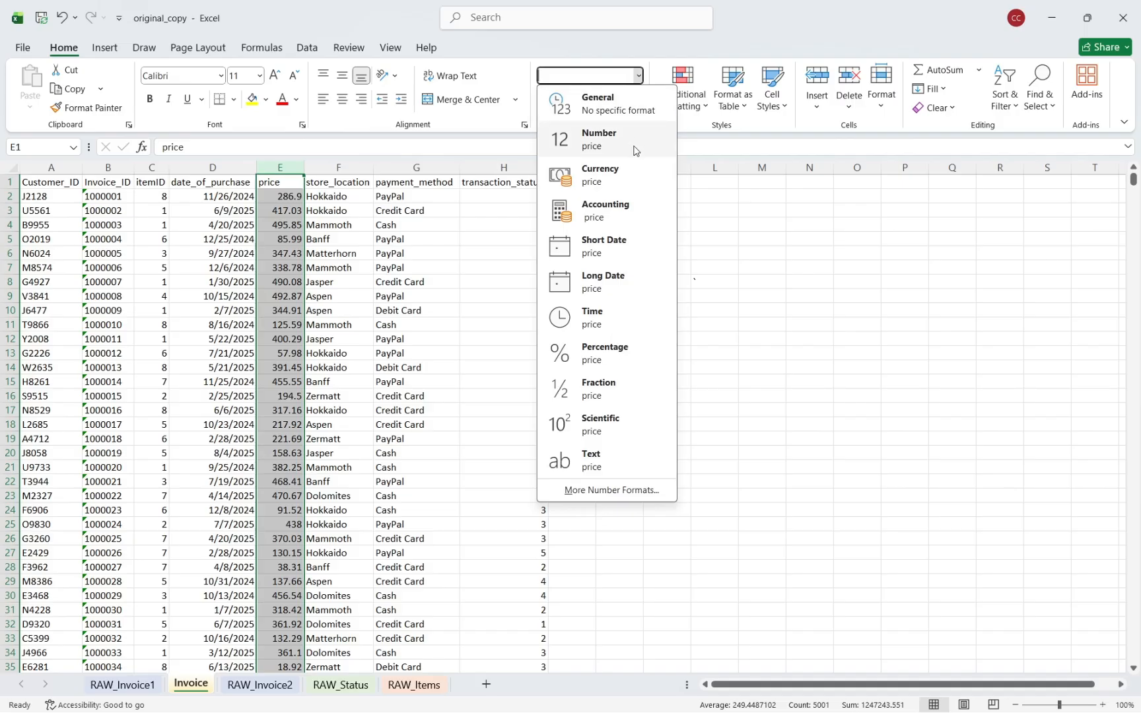
{"action": "left_click", "coordinate": [630, 216]}
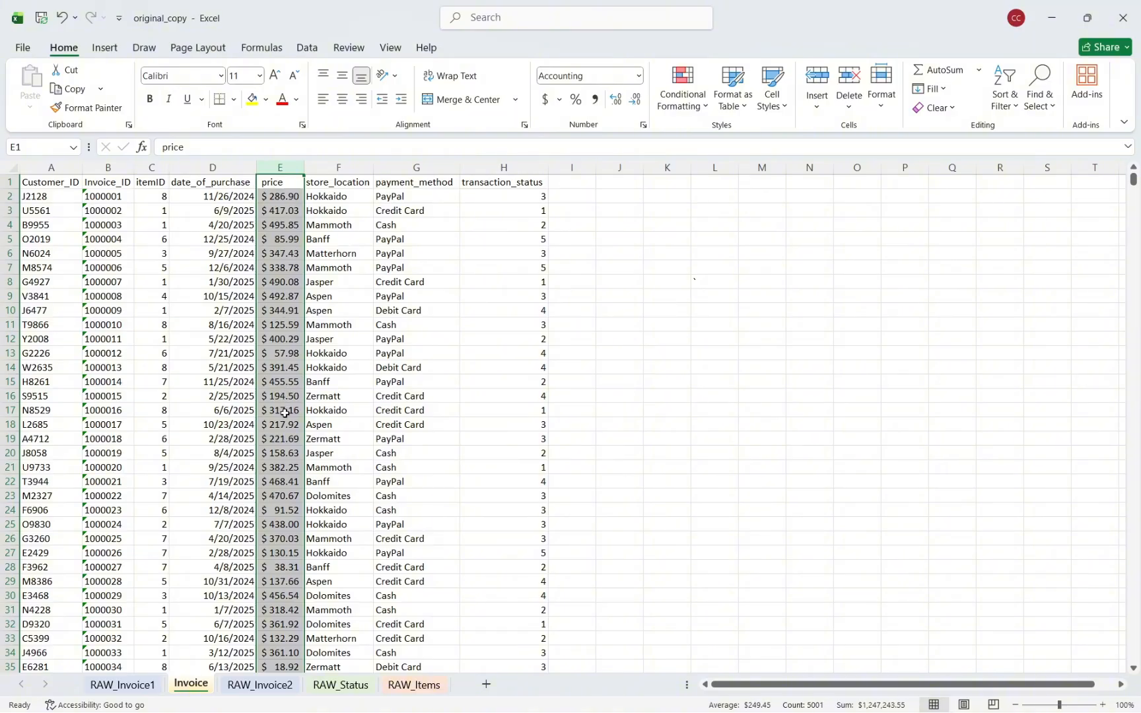
{"action": "left_click", "coordinate": [464, 364]}
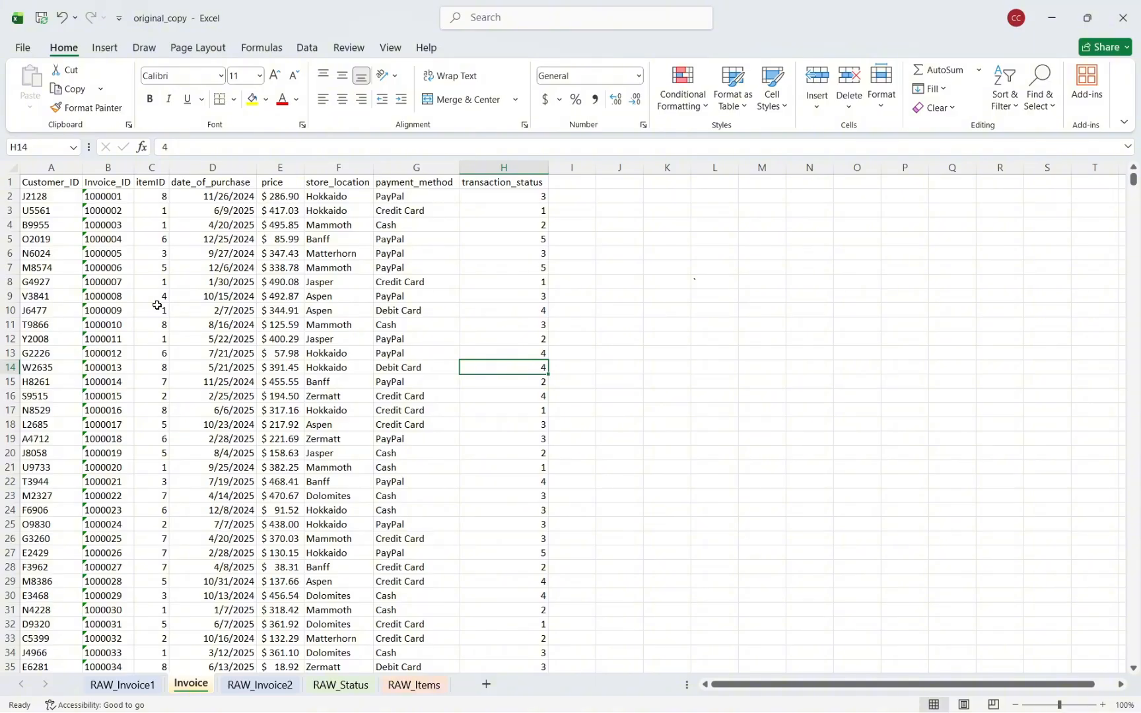
{"action": "left_click", "coordinate": [810, 239]}
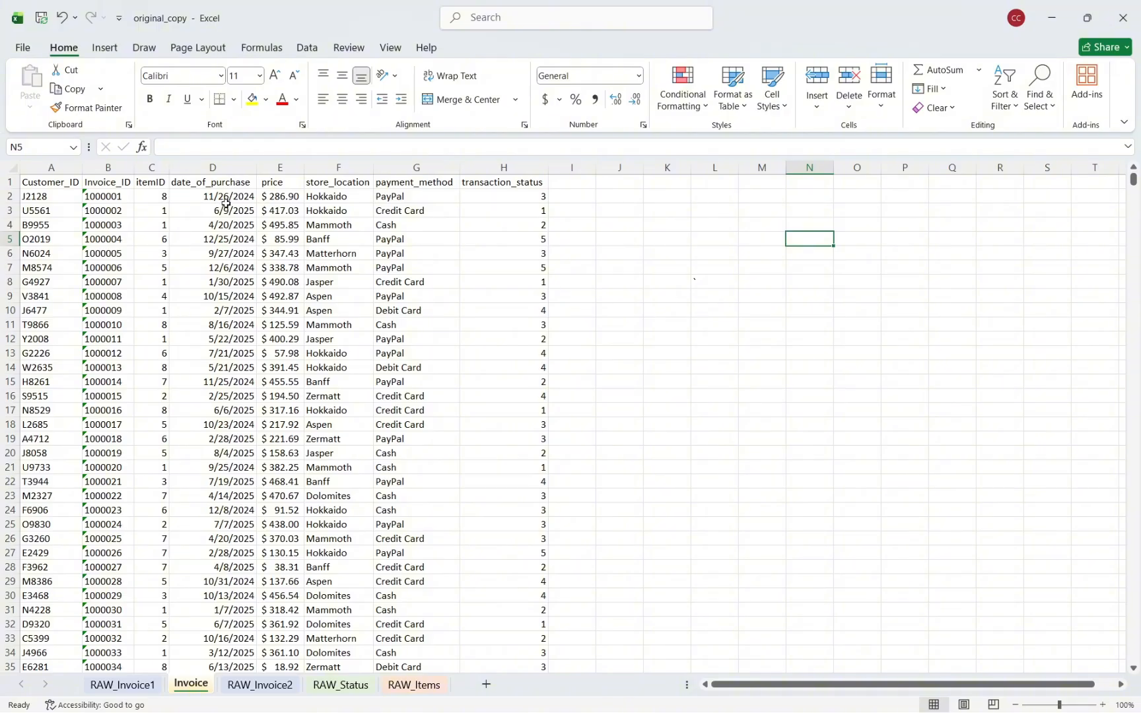
Insert a blank column D between the itemID and date_of_purchase columns
{"action": "left_click", "coordinate": [211, 170]}
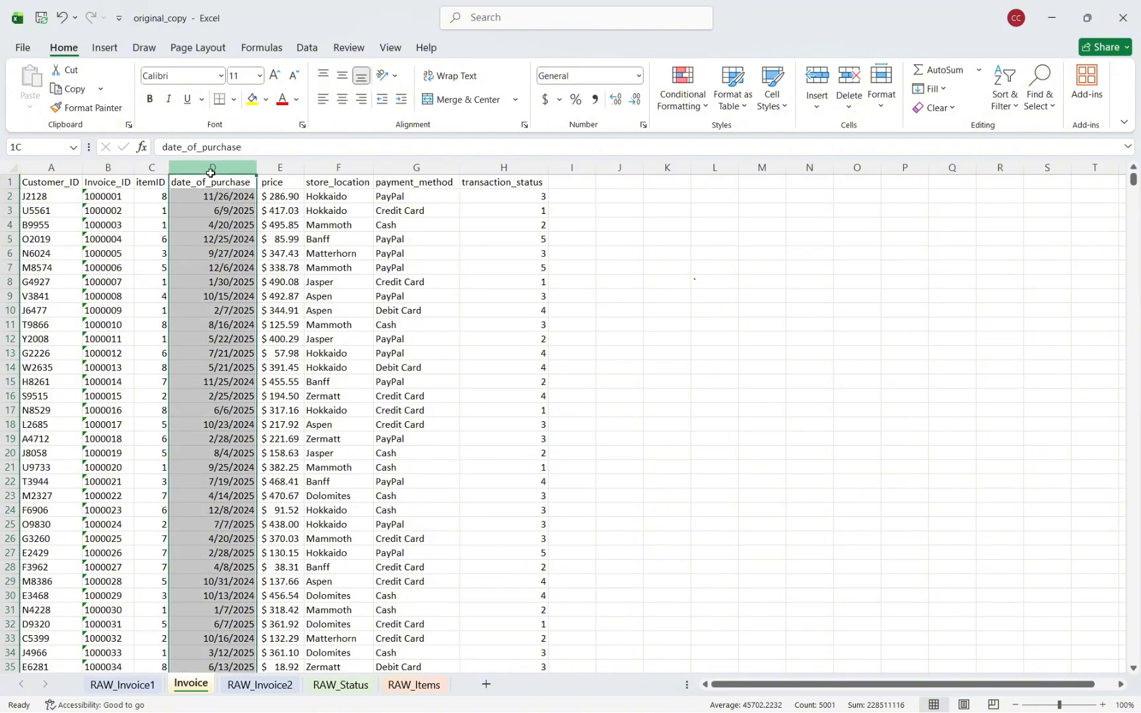
{"action": "right_click", "coordinate": [213, 220]}
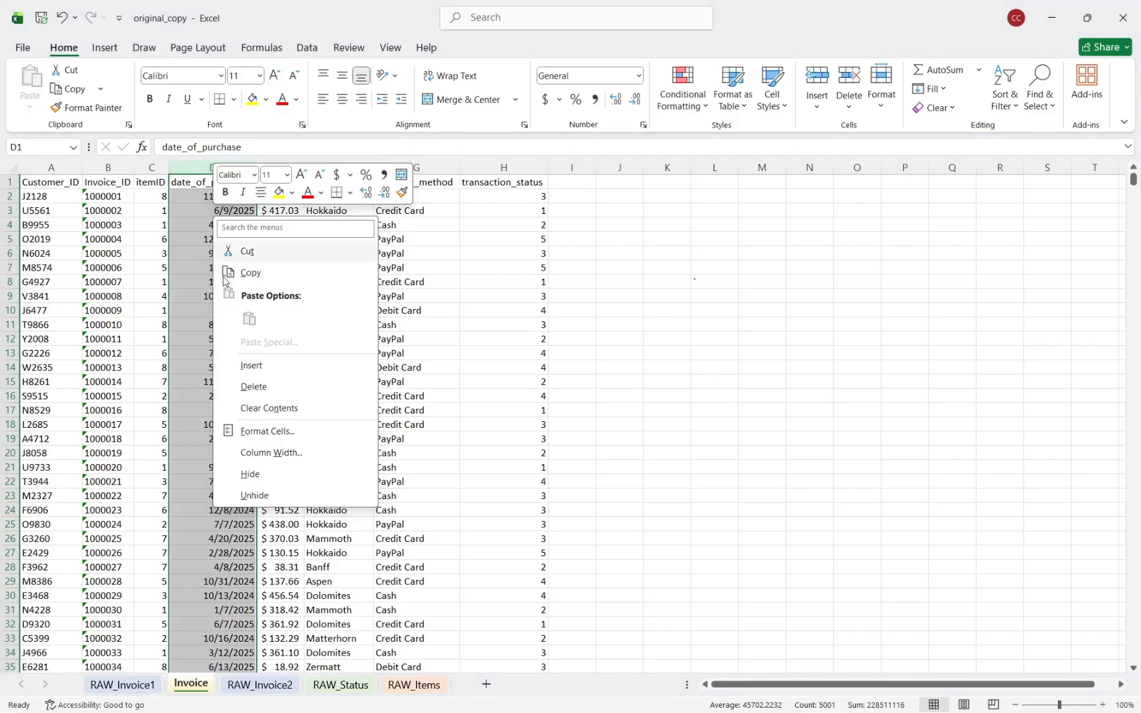
{"action": "left_click", "coordinate": [261, 377]}
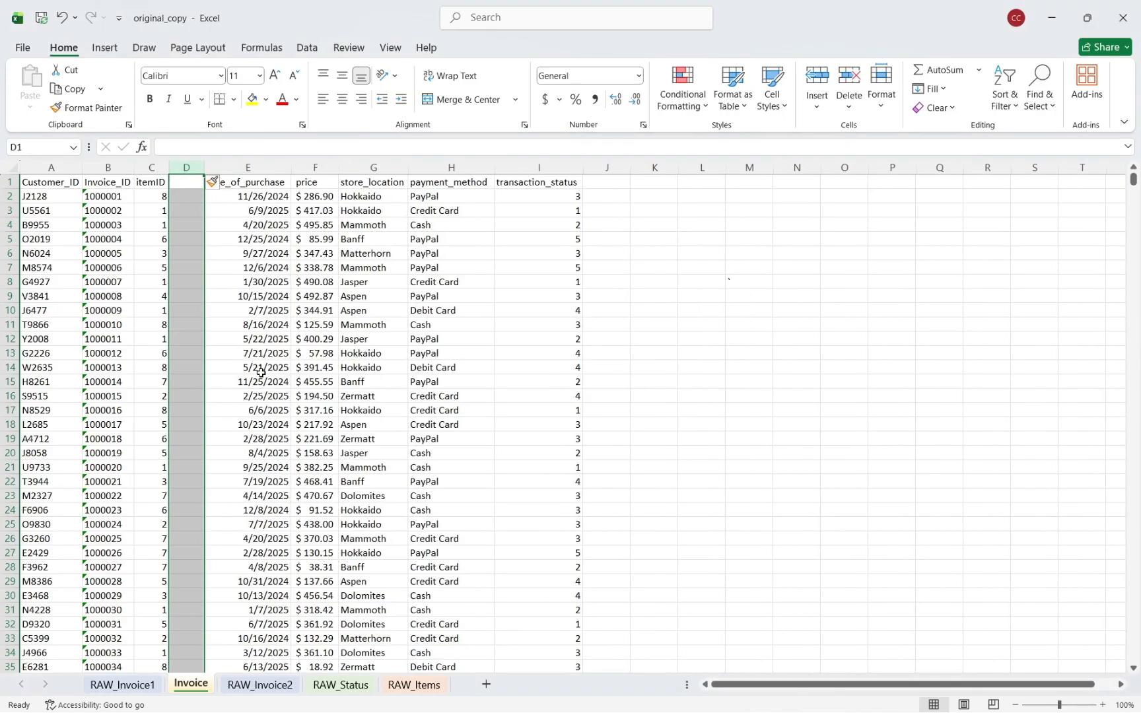
Enter Item_Name as the header in D1 and fit column D's width to its contents
{"action": "left_click", "coordinate": [186, 195]}
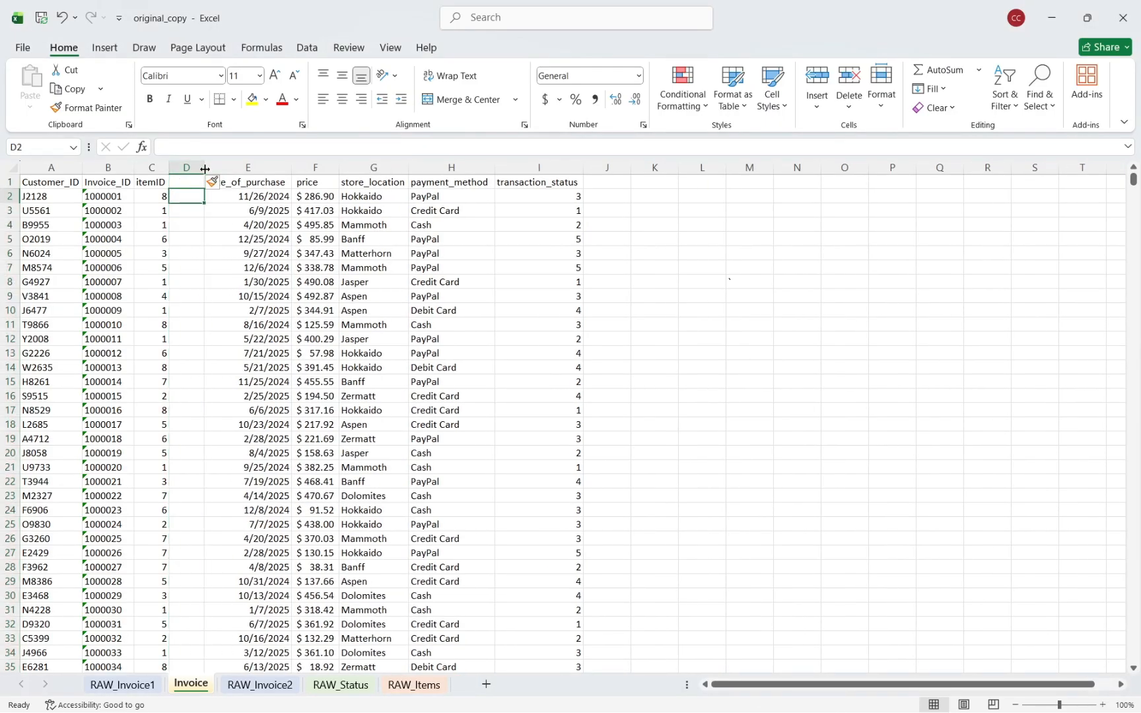
{"action": "double_click", "coordinate": [206, 168]}
{"action": "left_click", "coordinate": [189, 182]}
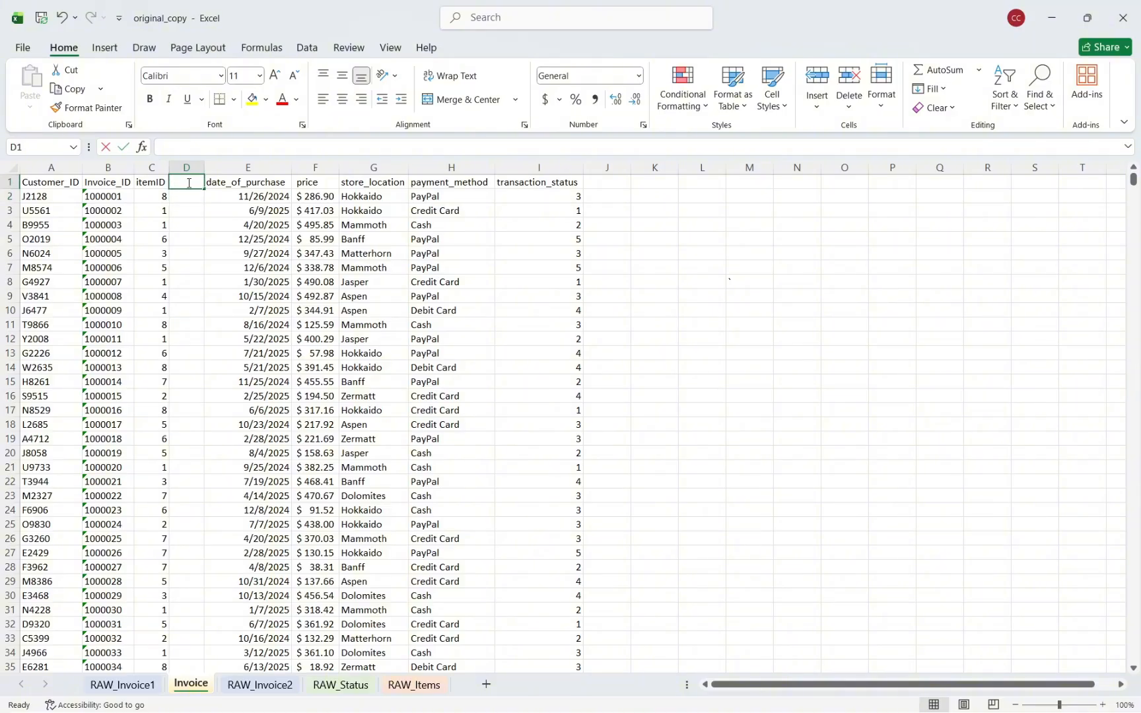
{"action": "type", "text": "Item"}
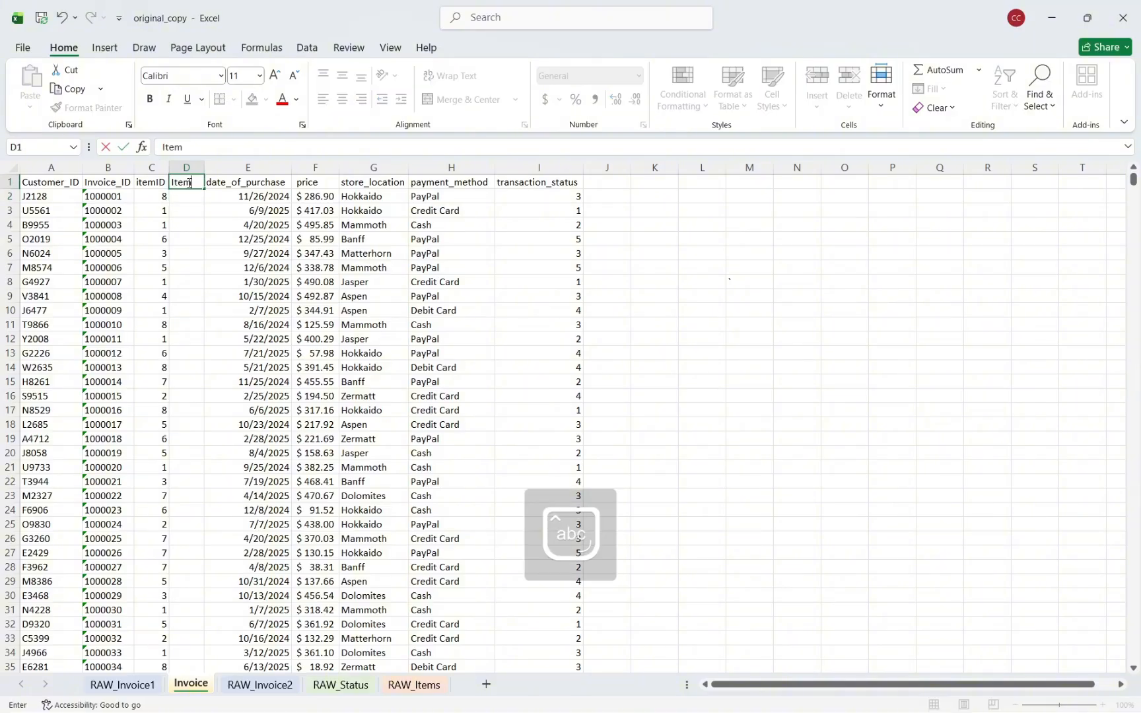
{"action": "type", "text": "_Name"}
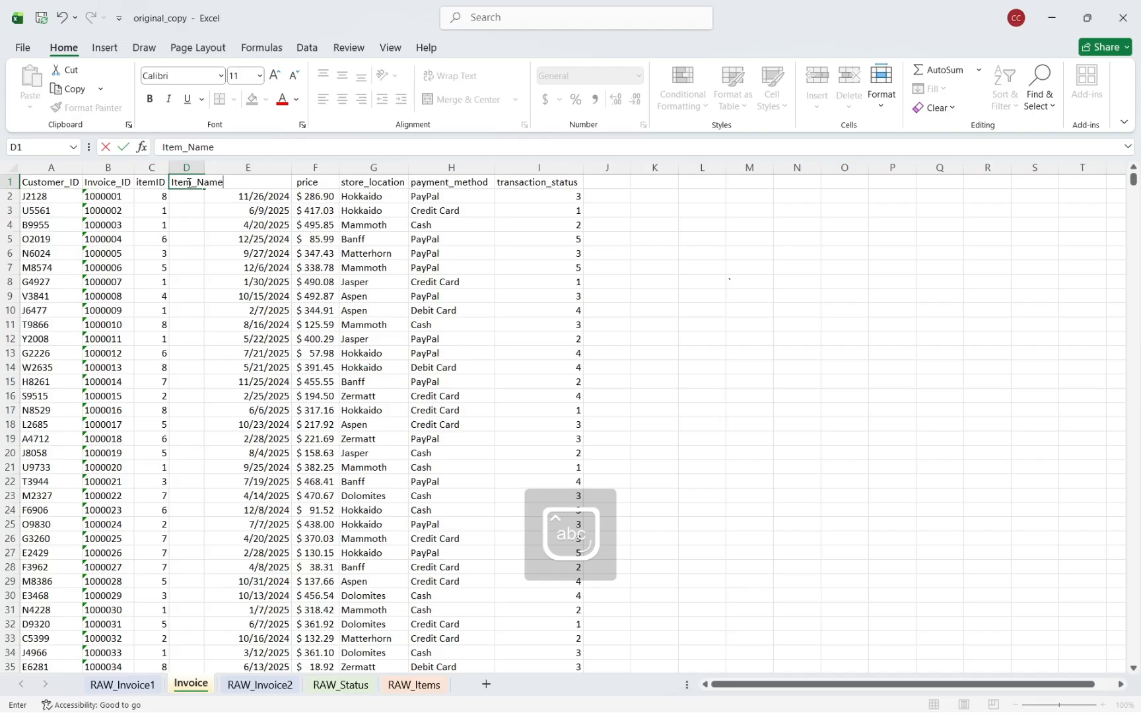
{"action": "double_click", "coordinate": [204, 166]}
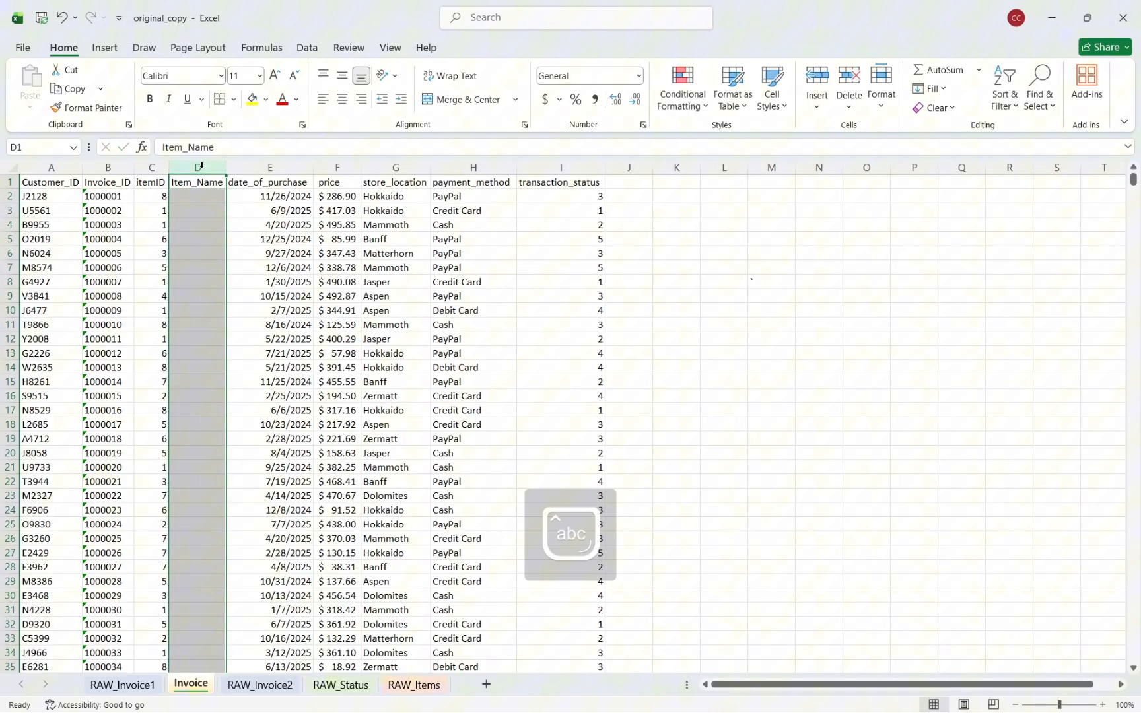
Enter =VLOOKUP(C2,RAW_Items!A:B,2,0) in D2 of the Invoice sheet and fit column D's width to the result
{"action": "left_click", "coordinate": [210, 194]}
{"action": "type", "text": "=vloo"}
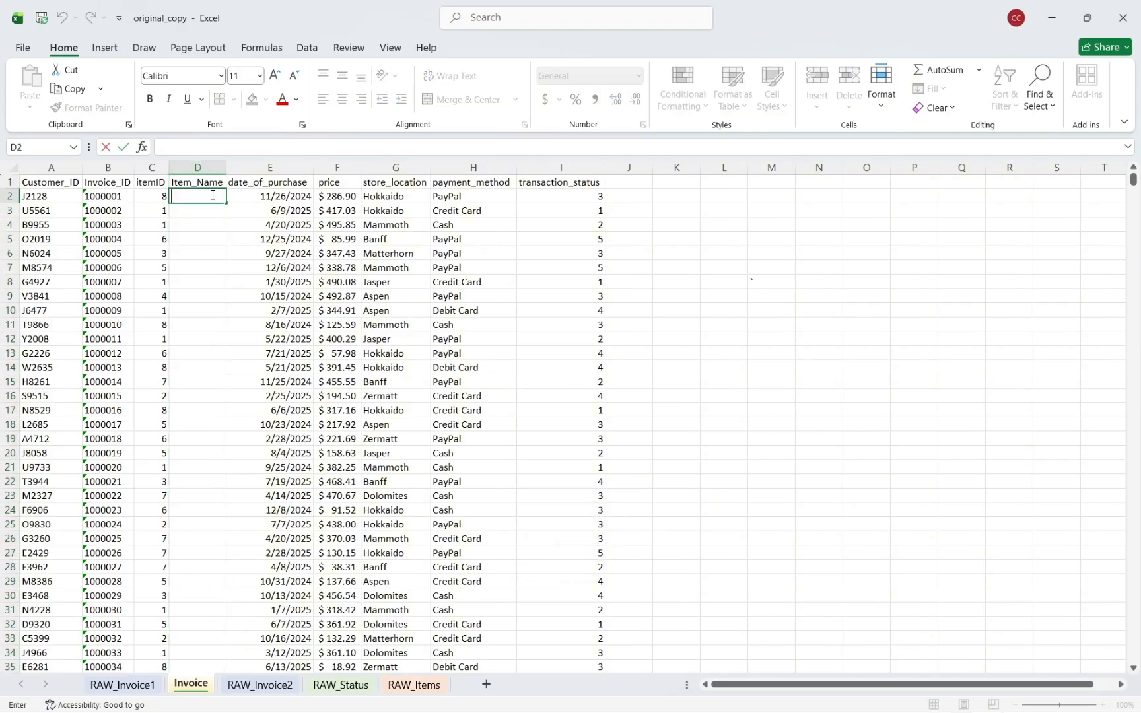
{"action": "key", "text": "Tab"}
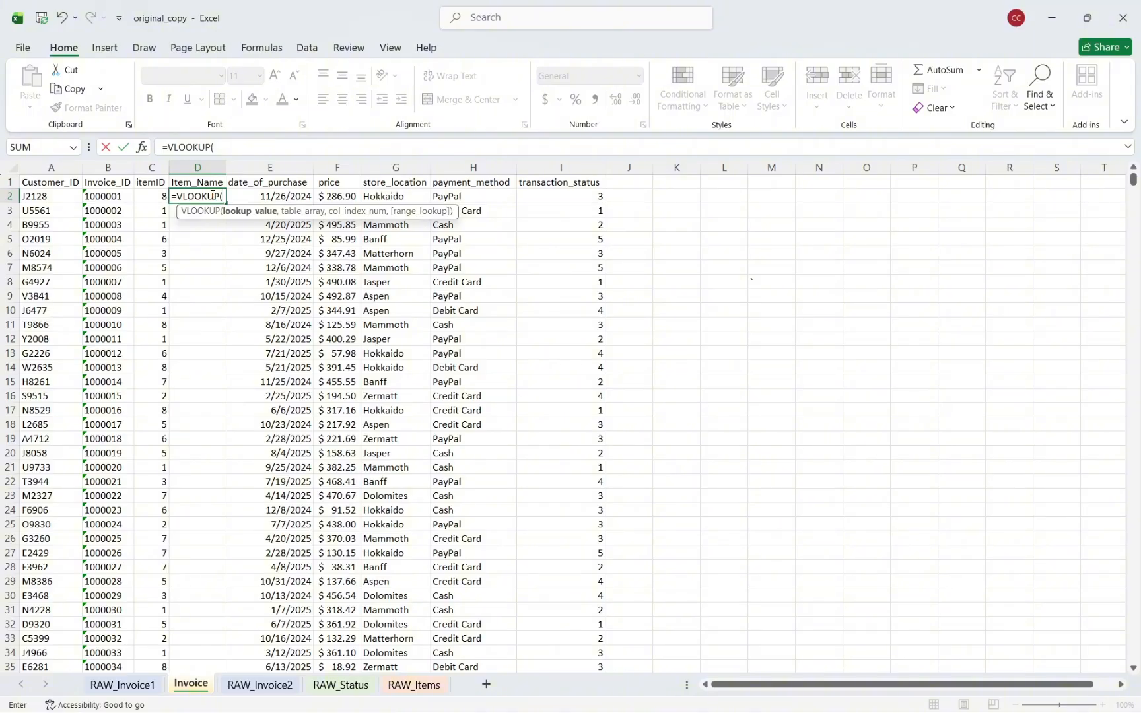
{"action": "left_click", "coordinate": [154, 198]}
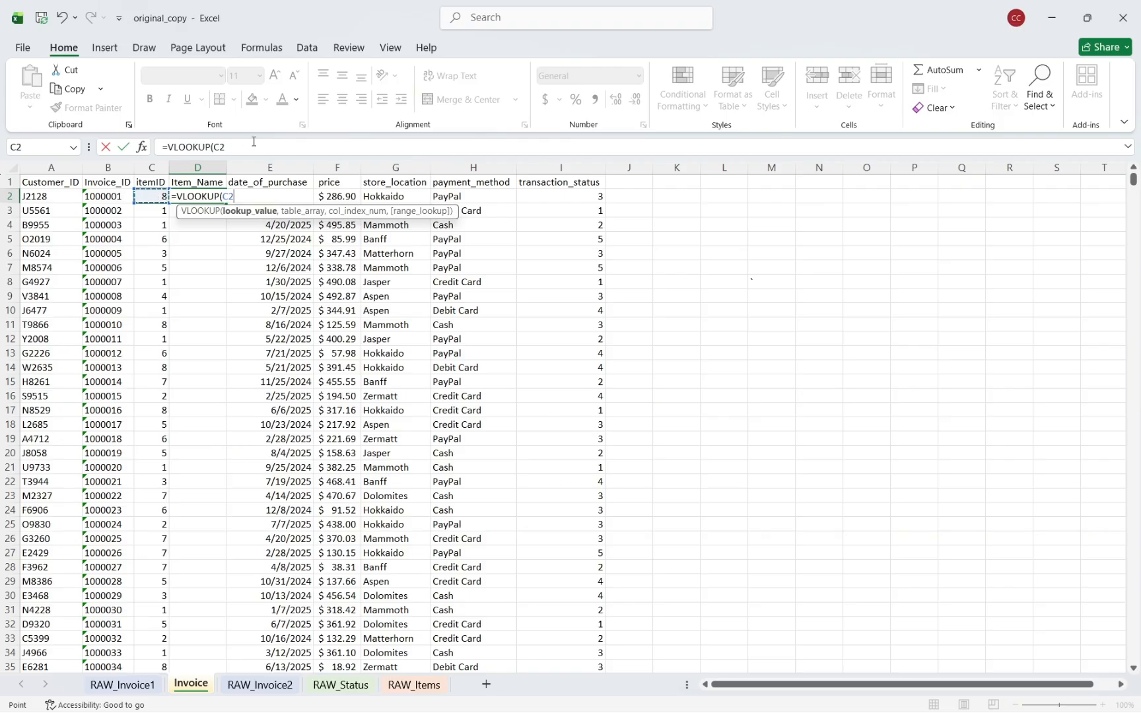
{"action": "type", "text": ","}
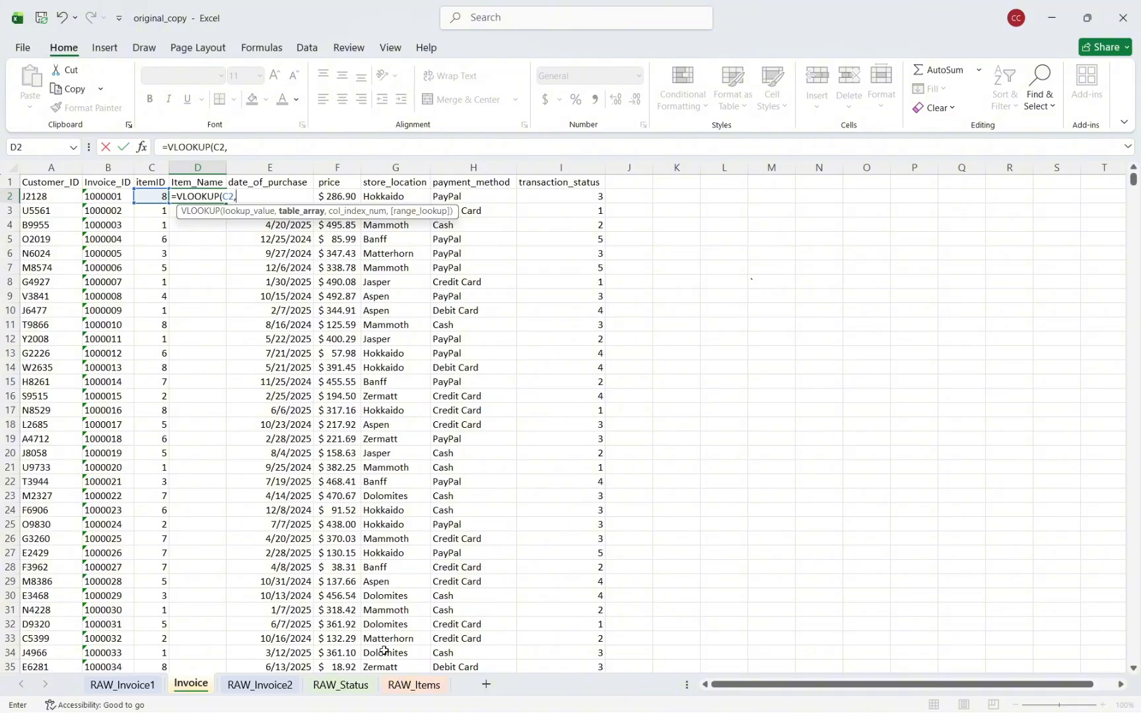
{"action": "left_click", "coordinate": [415, 685]}
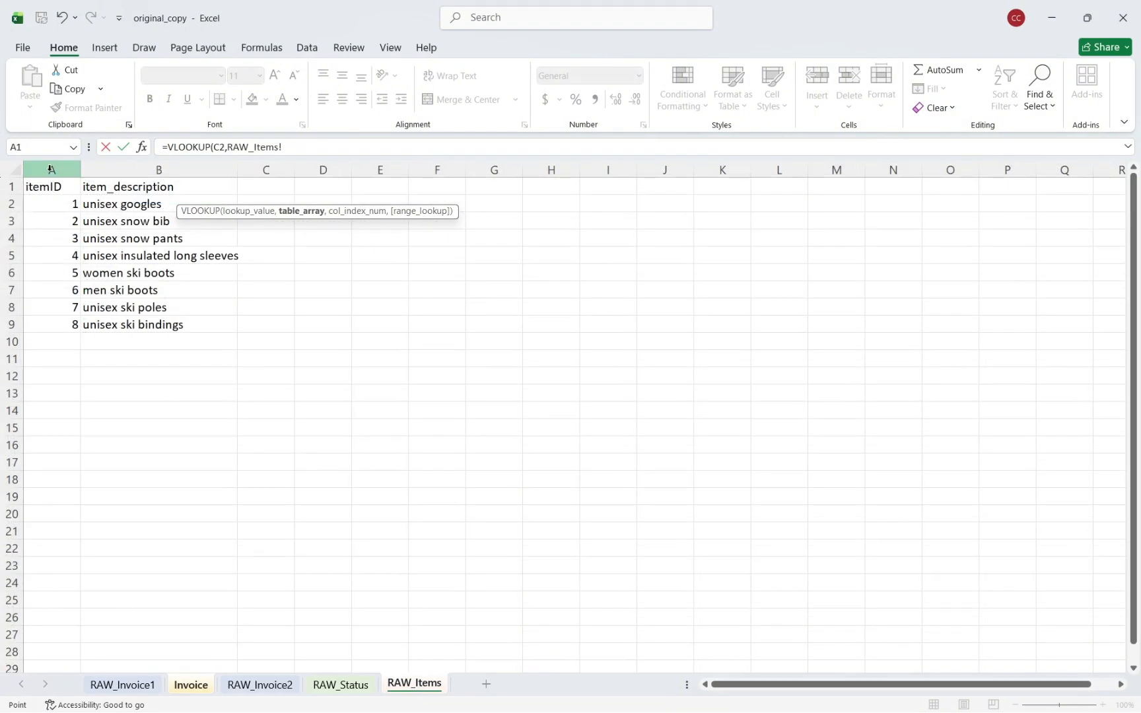
{"action": "left_click_drag", "start_coordinate": [51, 169], "coordinate": [206, 158]}
{"action": "left_click", "coordinate": [298, 148]}
{"action": "type", "text": ",2"}
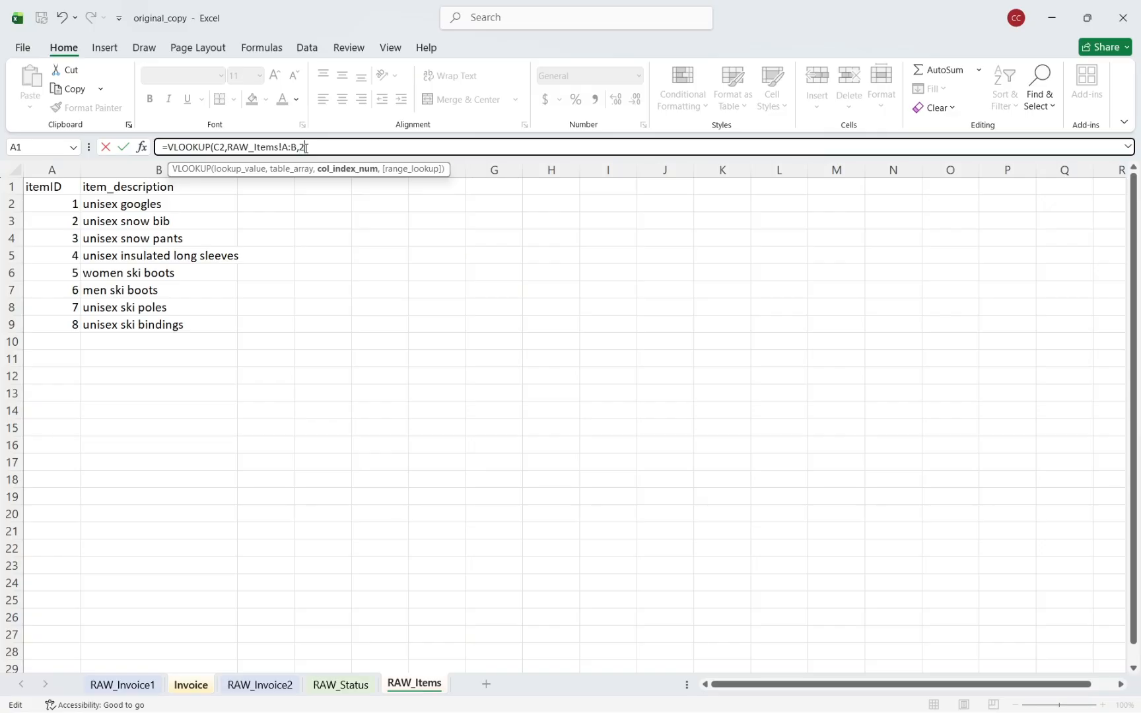
{"action": "type", "text": ",0"}
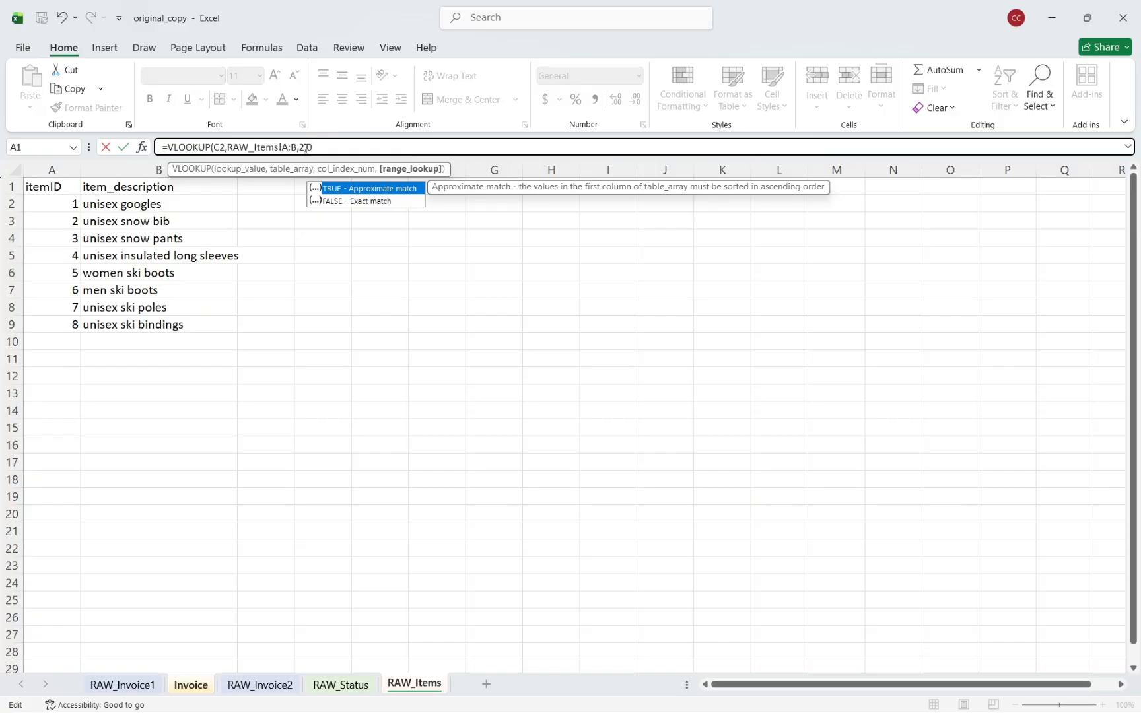
{"action": "type", "text": ")"}
{"action": "key", "text": "Return"}
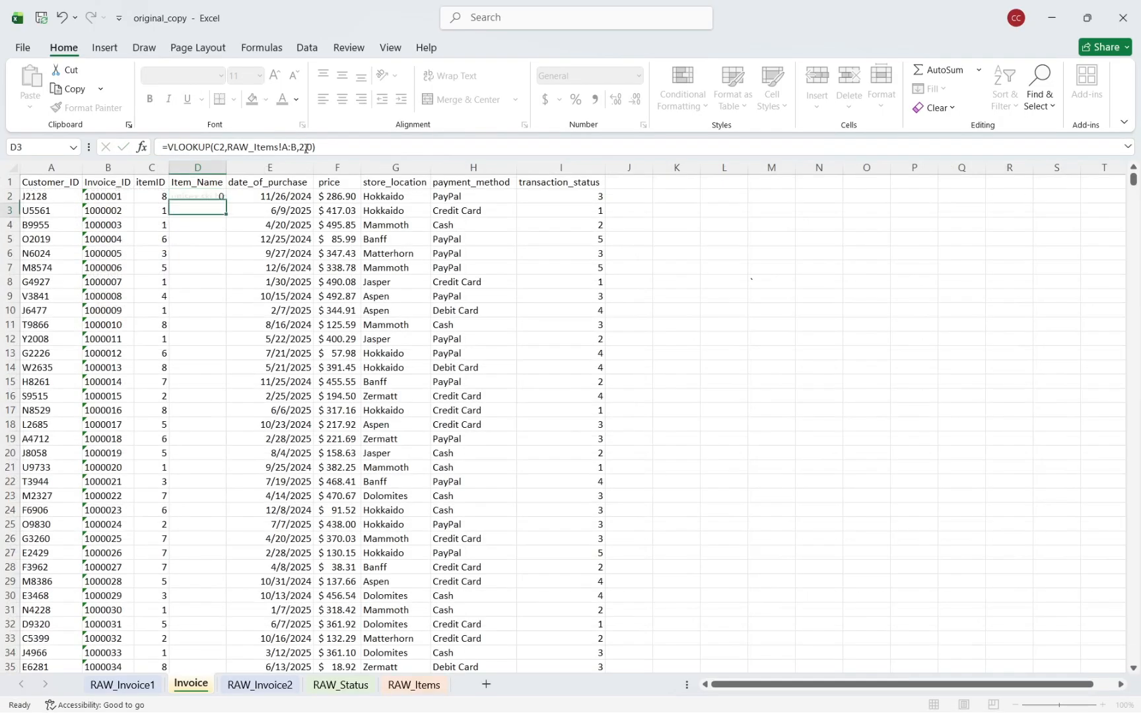
{"action": "double_click", "coordinate": [226, 167]}
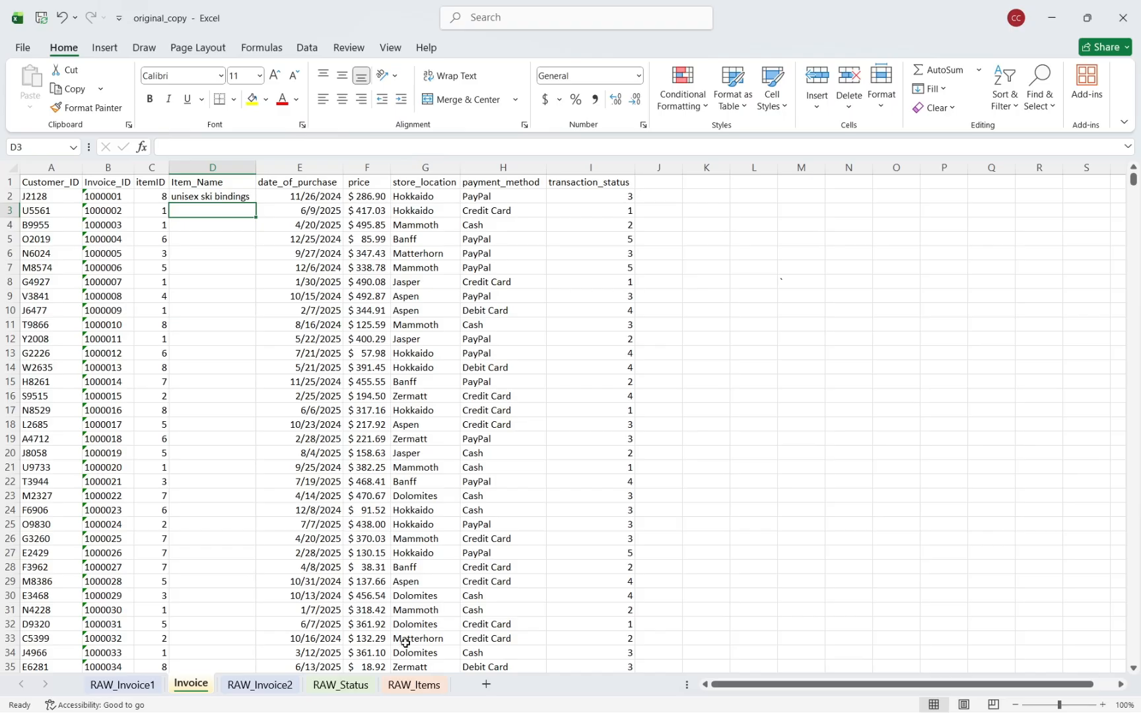
Check the item's description against the RAW_Items sheet, and fill the D2 lookup formula down the whole Item_Name column
{"action": "left_click", "coordinate": [416, 685]}
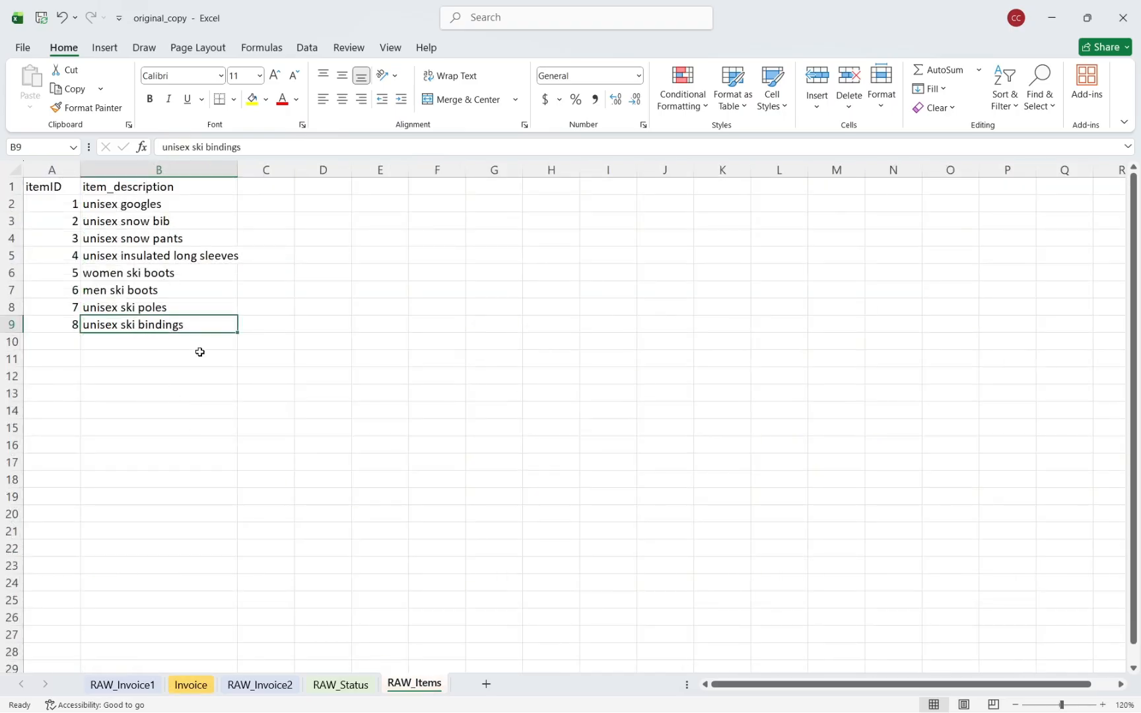
{"action": "left_click", "coordinate": [203, 691]}
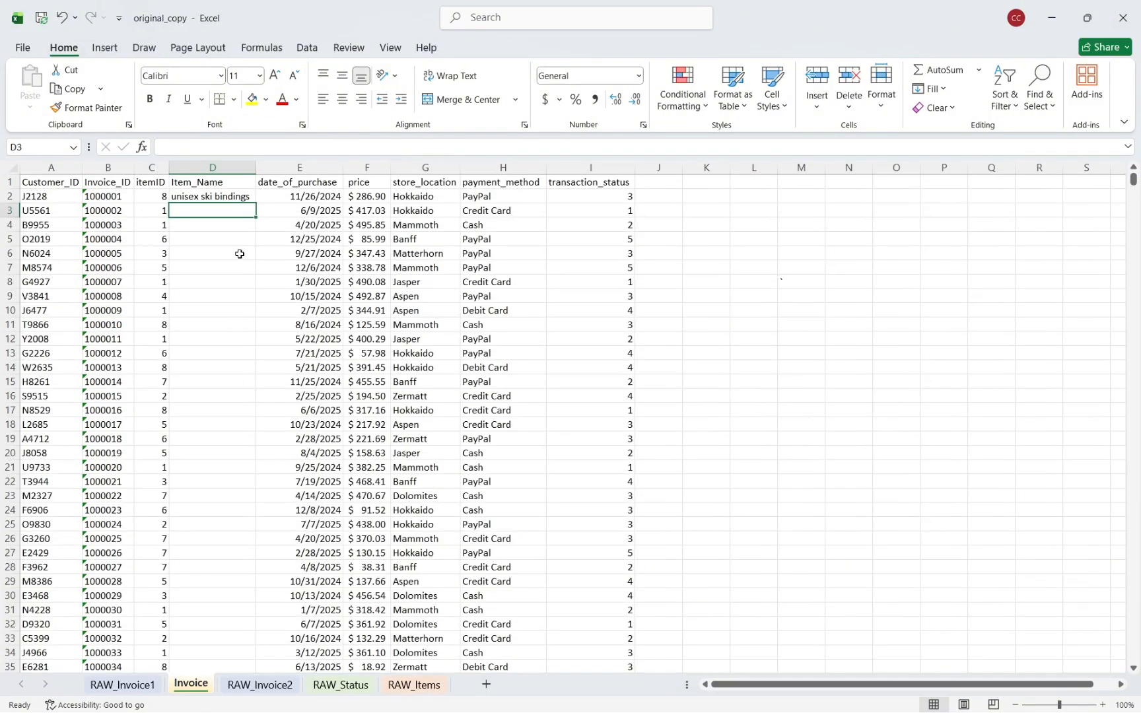
{"action": "left_click", "coordinate": [244, 196]}
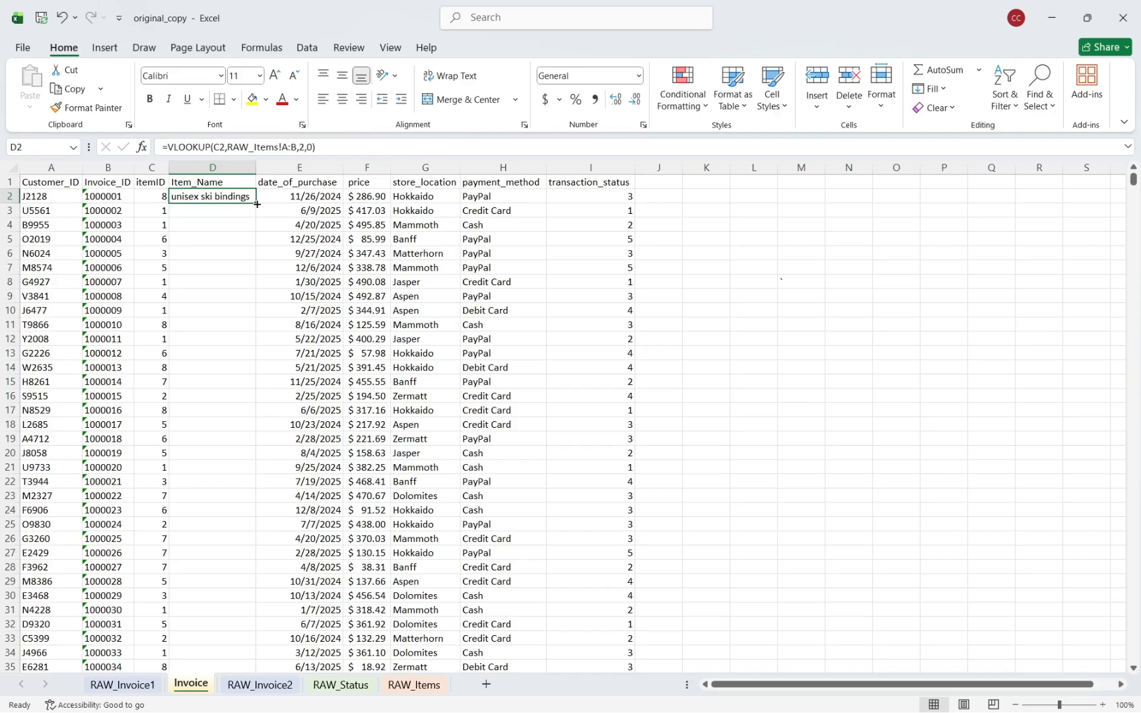
{"action": "double_click", "coordinate": [256, 204]}
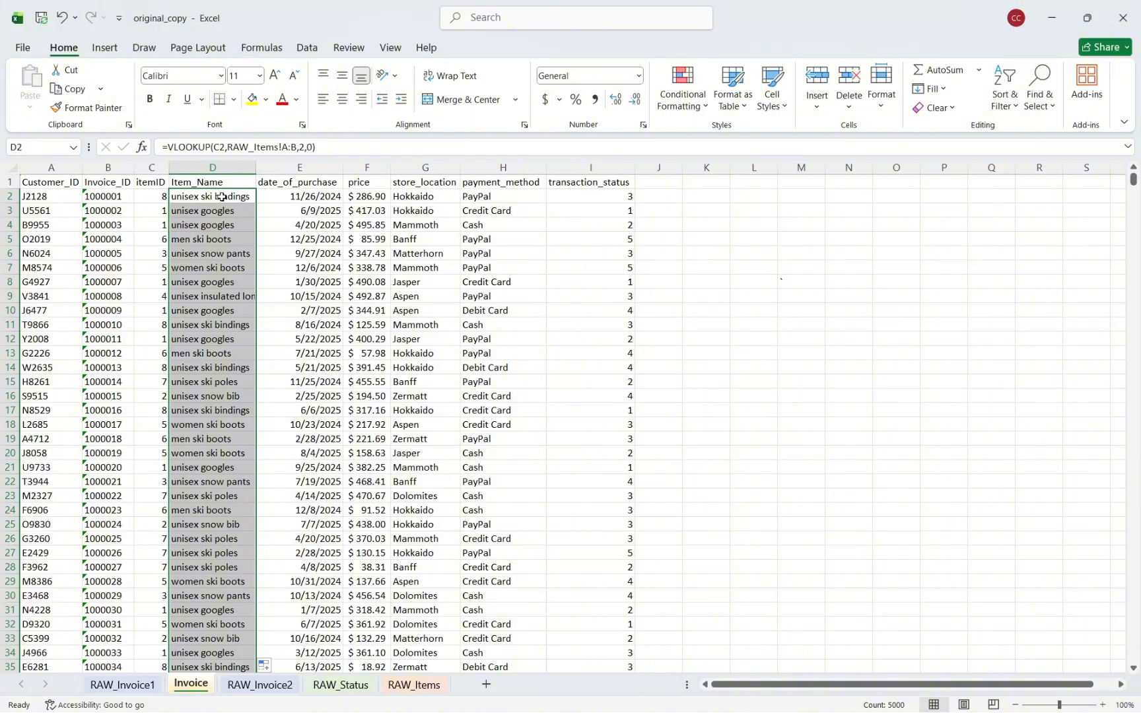
Replace the lookup formulas in the whole Item_Name column with their values by copying and pasting in place
{"action": "left_click", "coordinate": [221, 169]}
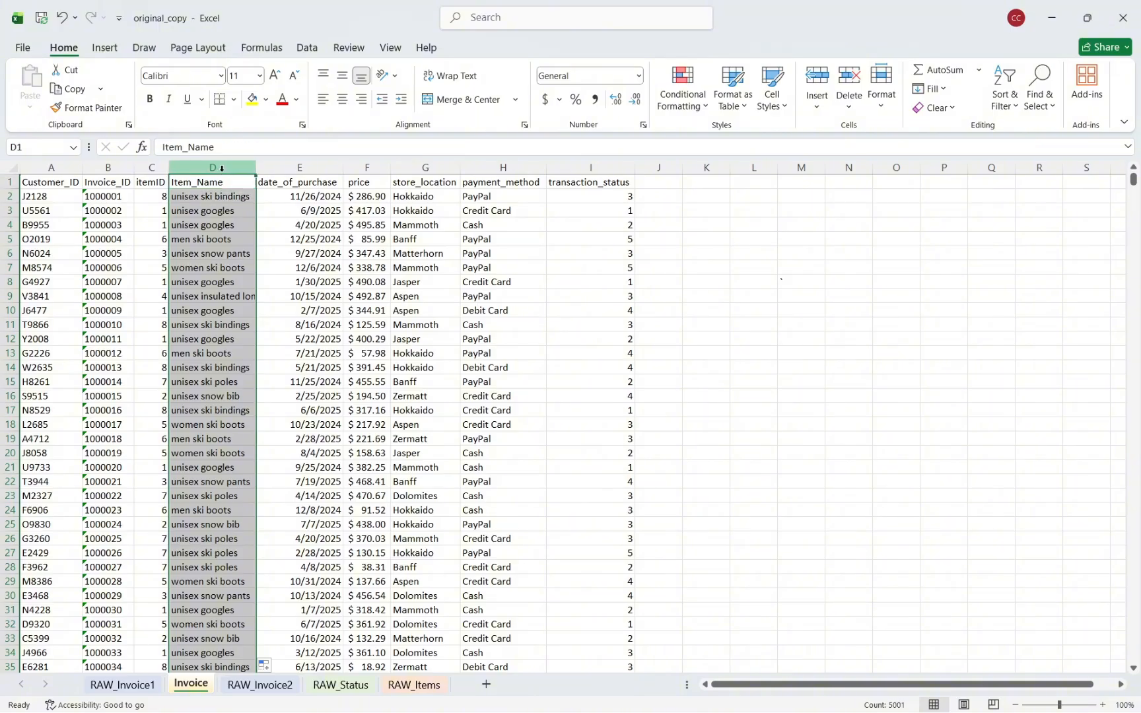
{"action": "right_click", "coordinate": [221, 203]}
{"action": "left_click", "coordinate": [256, 260]}
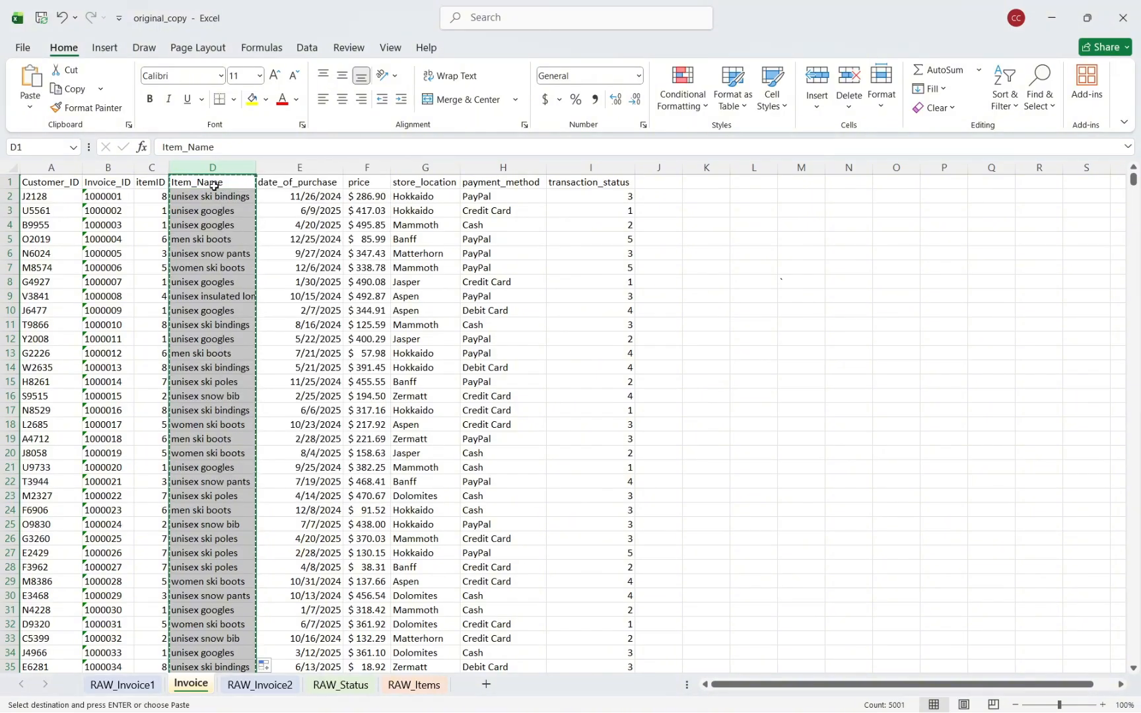
{"action": "right_click", "coordinate": [214, 186]}
{"action": "left_click", "coordinate": [274, 282]}
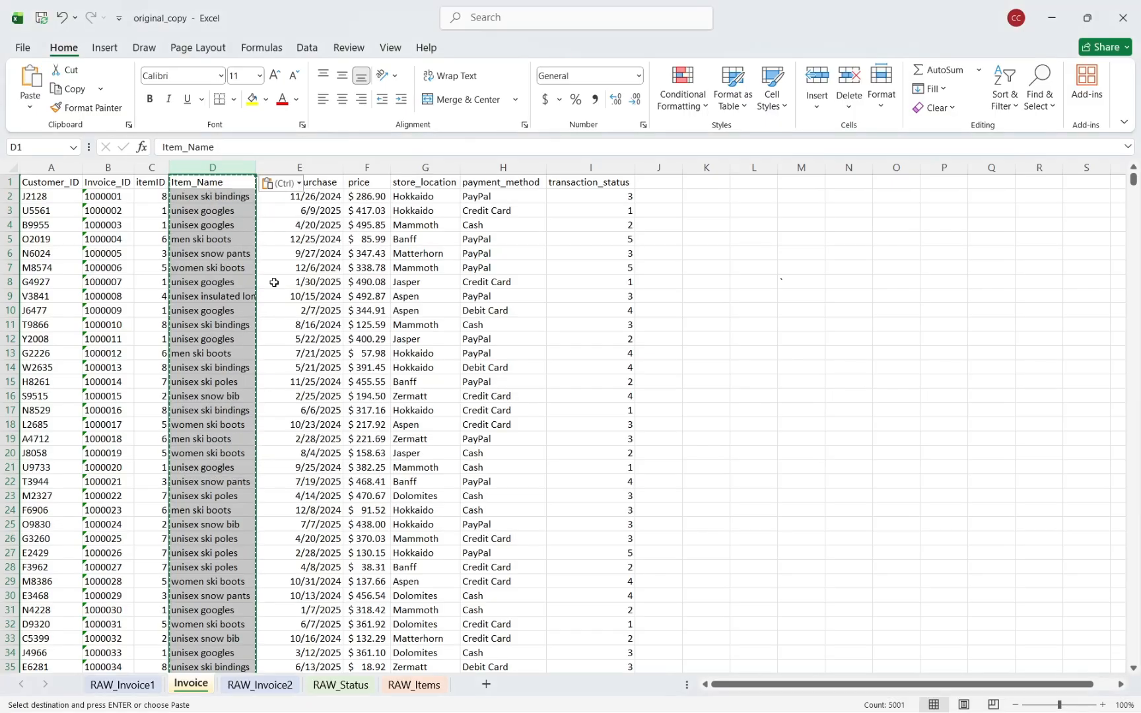
{"action": "left_click", "coordinate": [274, 282]}
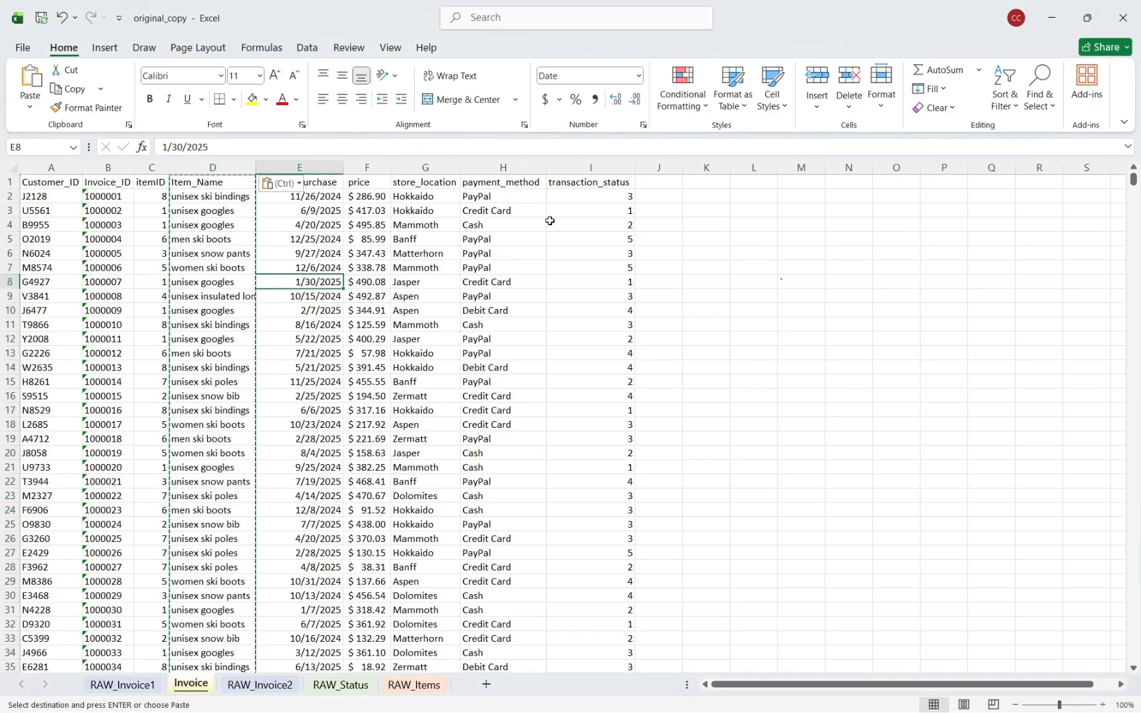
Enter Transaction_Description as the header in J1 and fit column J's width to it
{"action": "left_click", "coordinate": [650, 184]}
{"action": "double_click", "coordinate": [650, 184]}
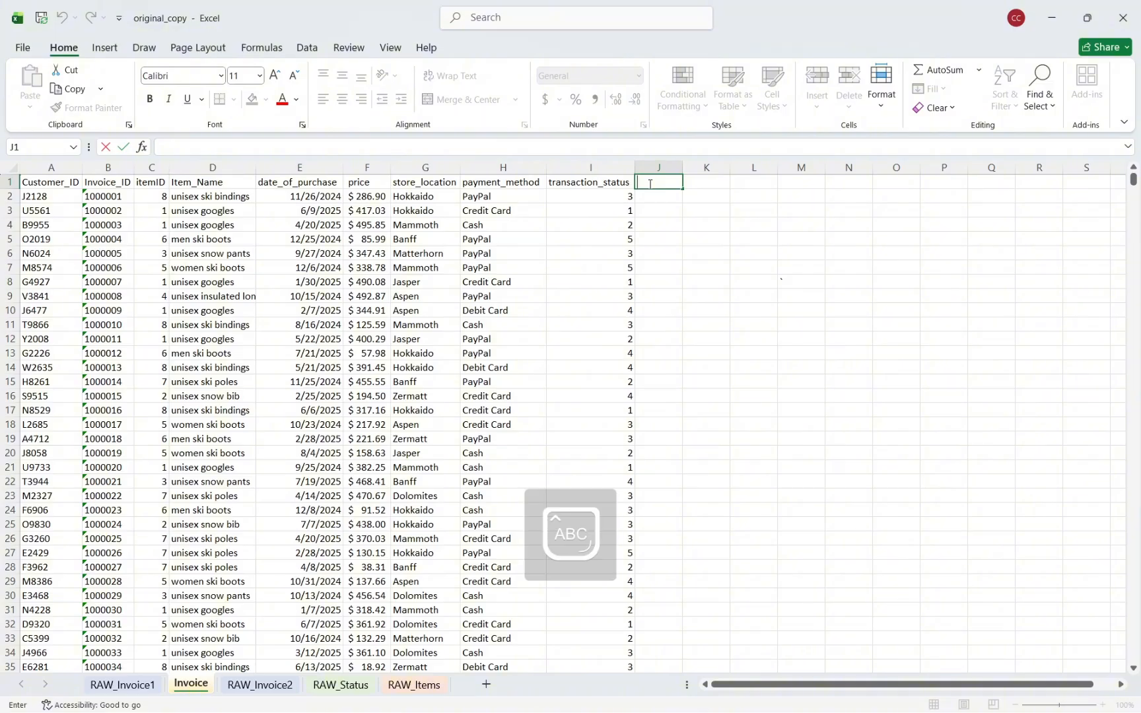
{"action": "type", "text": "Tr"}
{"action": "key", "text": "Caps_Lock"}
{"action": "type", "text": "ransaction_"}
{"action": "key", "text": "Caps_Lock"}
{"action": "type", "text": "D"}
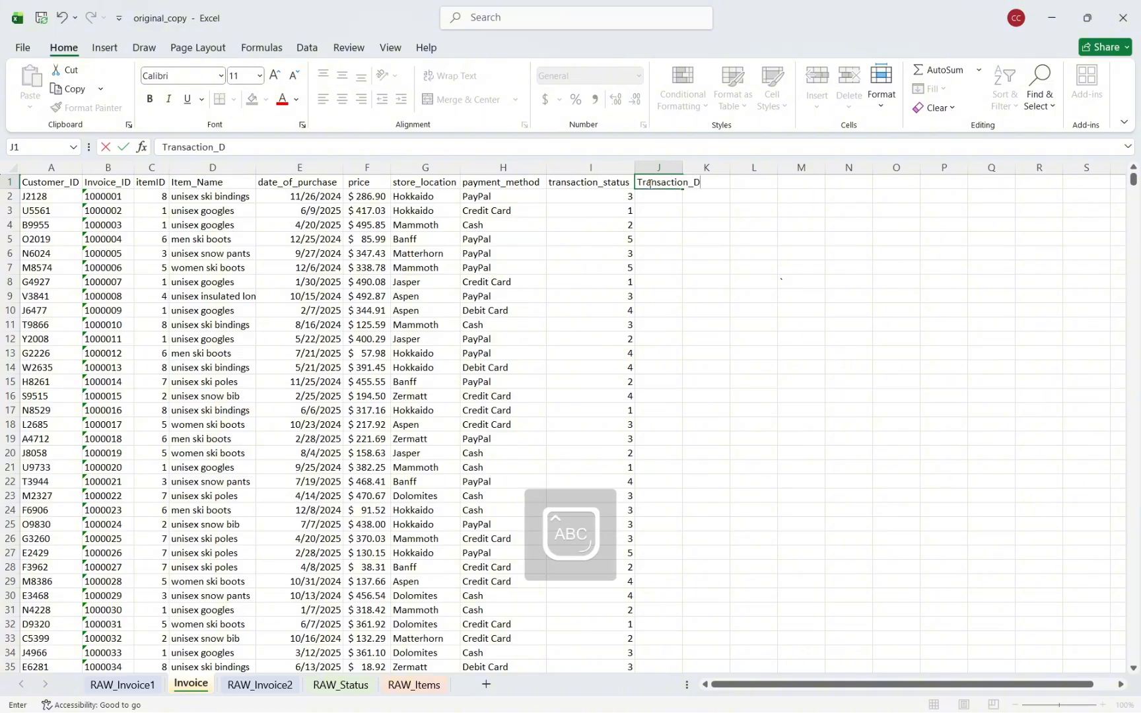
{"action": "key", "text": "Caps_Lock"}
{"action": "type", "text": "escription"}
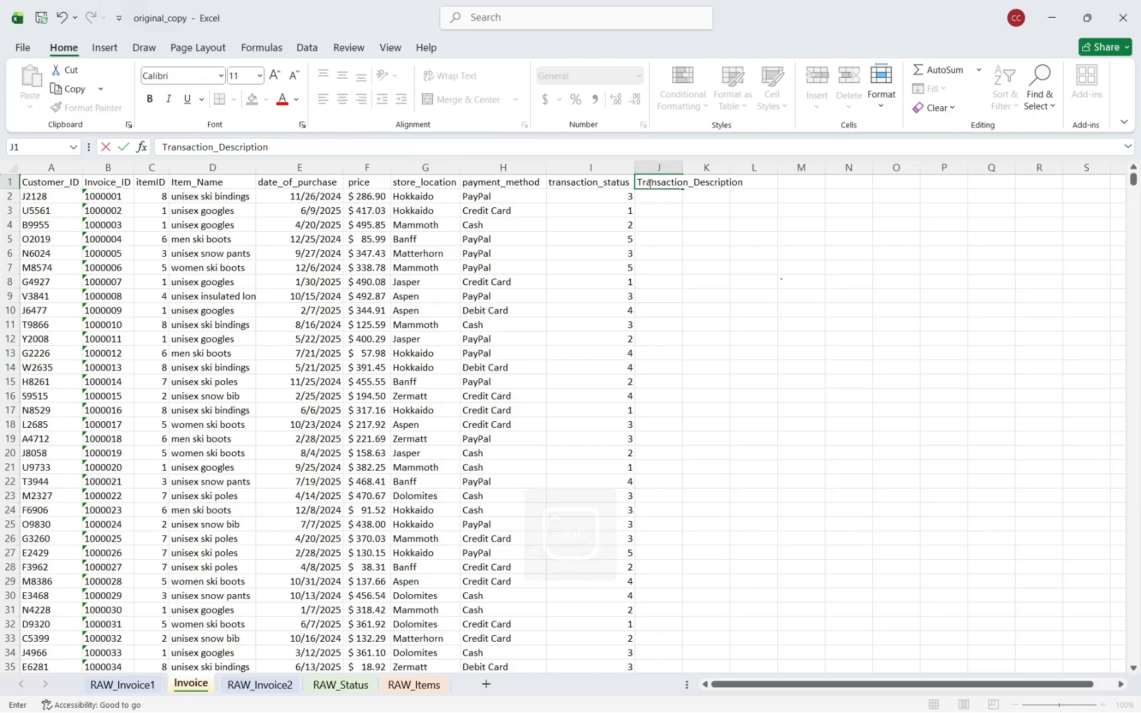
{"action": "left_click", "coordinate": [679, 165]}
{"action": "double_click", "coordinate": [683, 165]}
Enter =VLOOKUP(I2,RAW_Status!A:B,2,0) in J2 to look up the transaction status description
{"action": "double_click", "coordinate": [689, 193]}
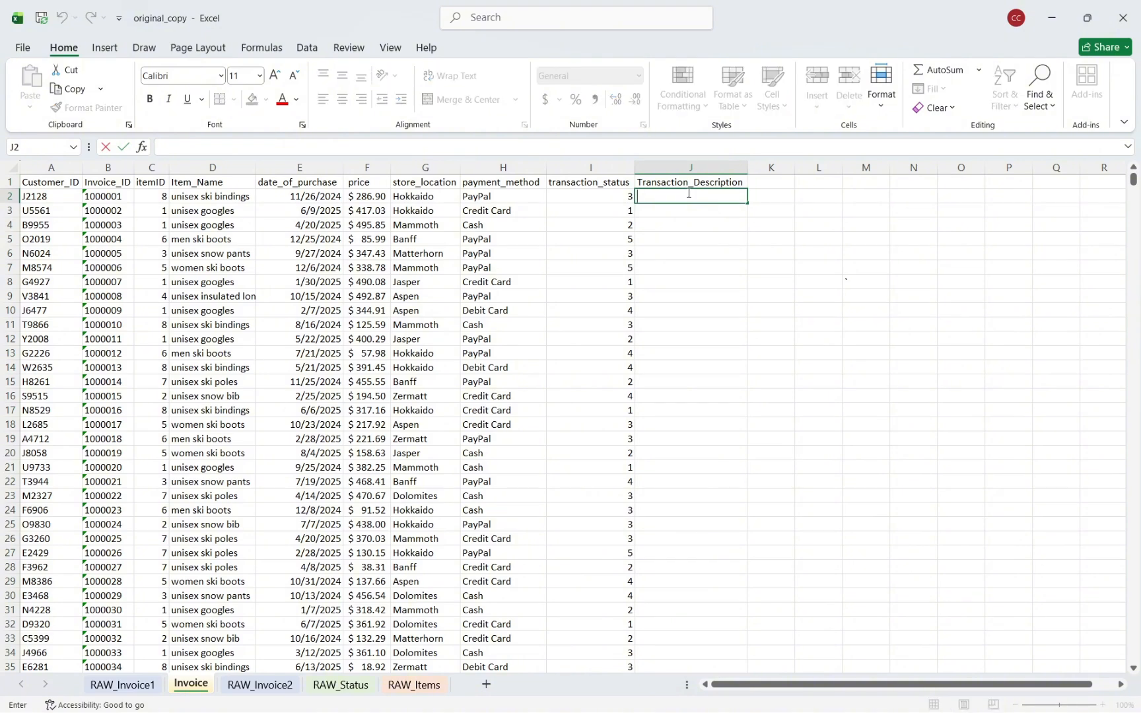
{"action": "type", "text": "vlookup"}
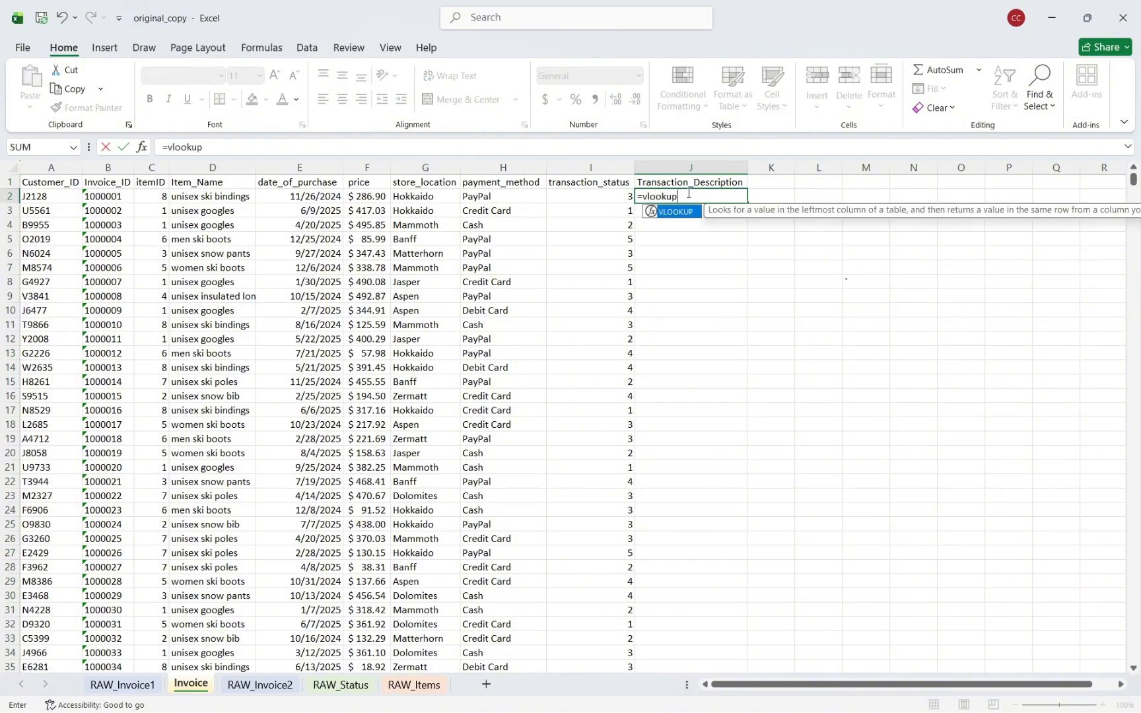
{"action": "type", "text": "("}
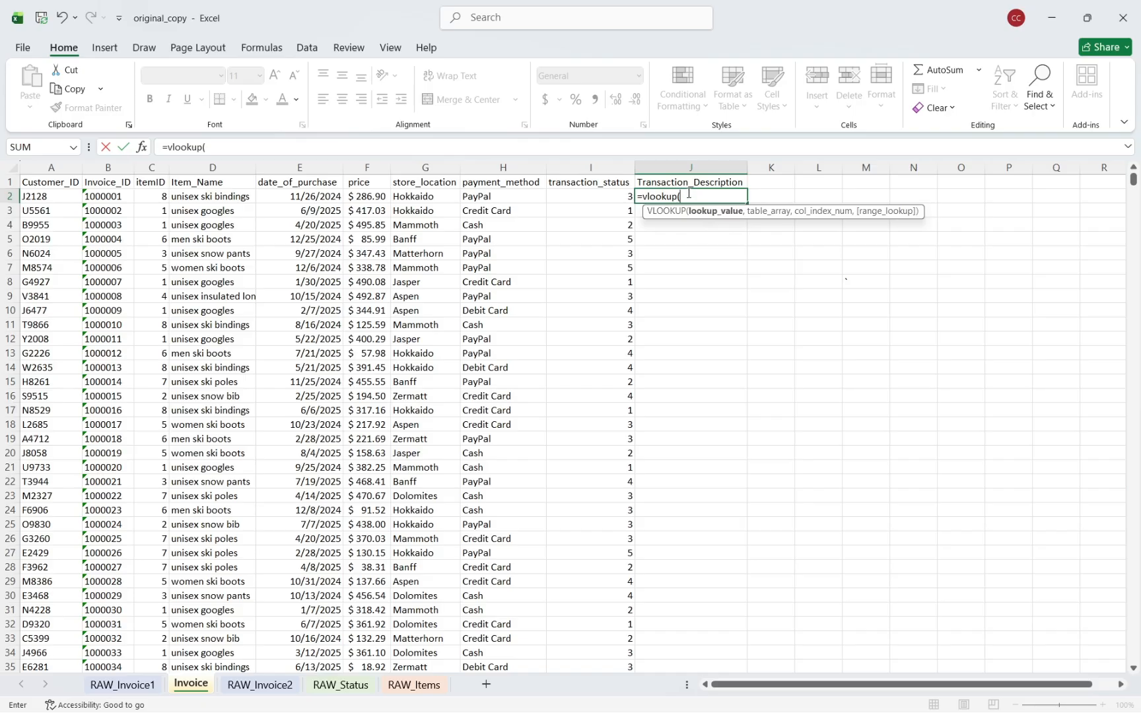
{"action": "left_click", "coordinate": [616, 196]}
{"action": "type", "text": ","}
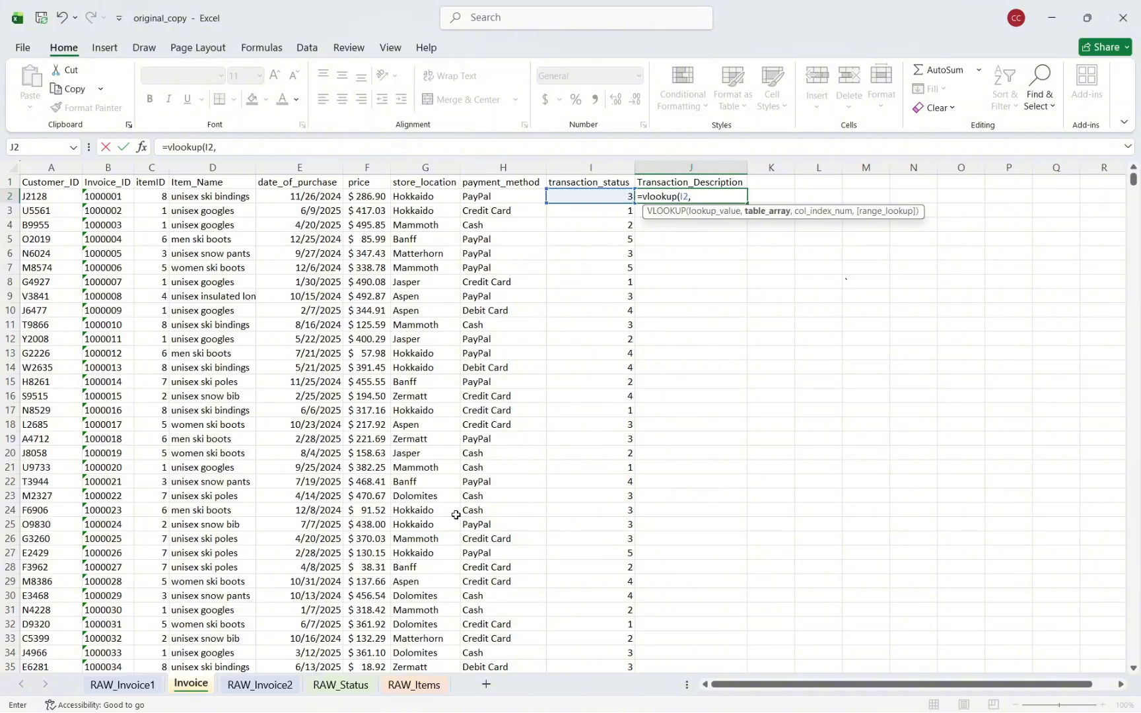
{"action": "left_click", "coordinate": [341, 685]}
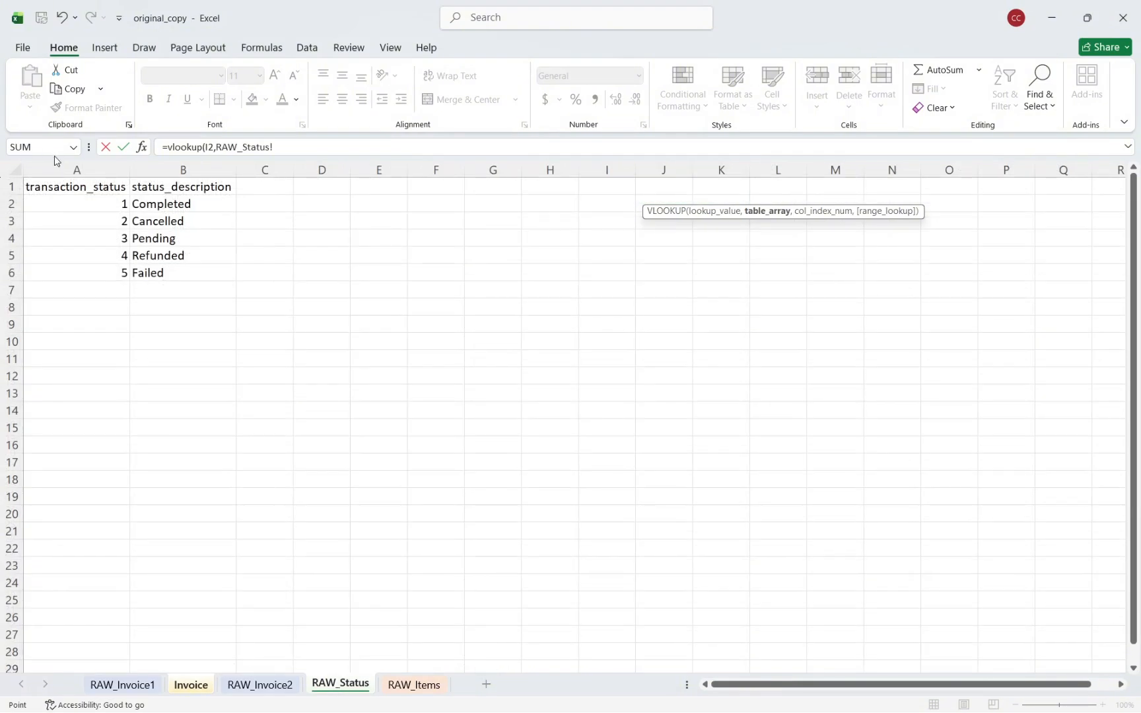
{"action": "left_click_drag", "start_coordinate": [62, 160], "coordinate": [253, 148]}
{"action": "left_click", "coordinate": [302, 148]}
{"action": "type", "text": ","}
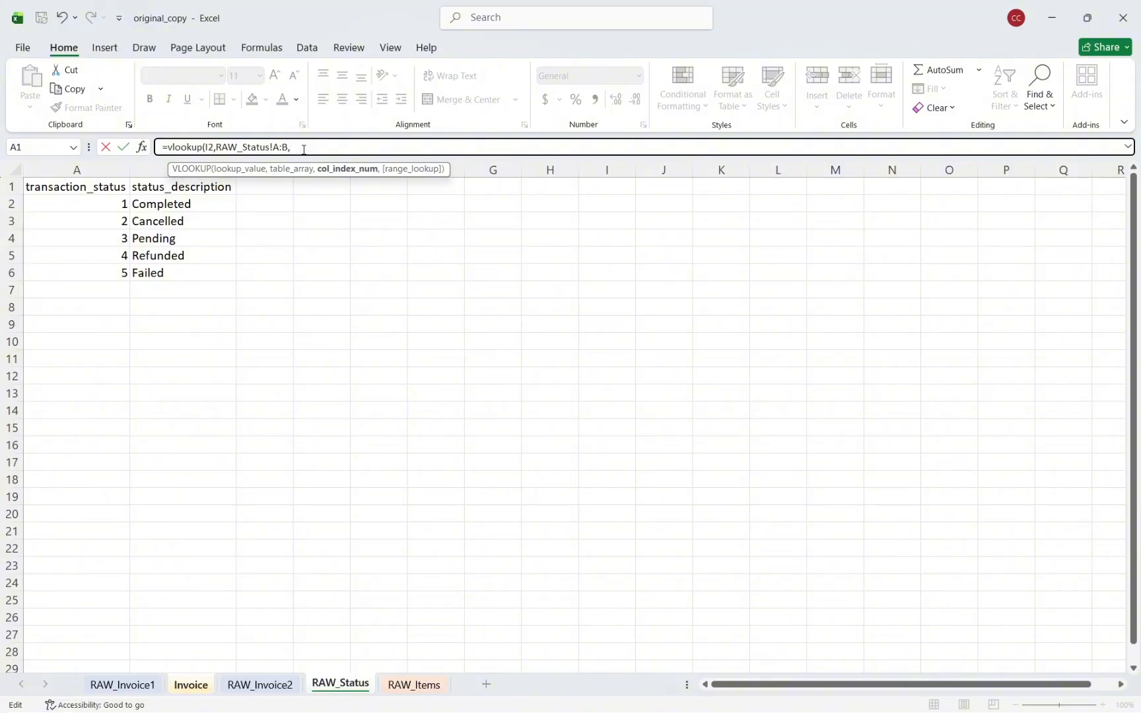
{"action": "type", "text": "2,"}
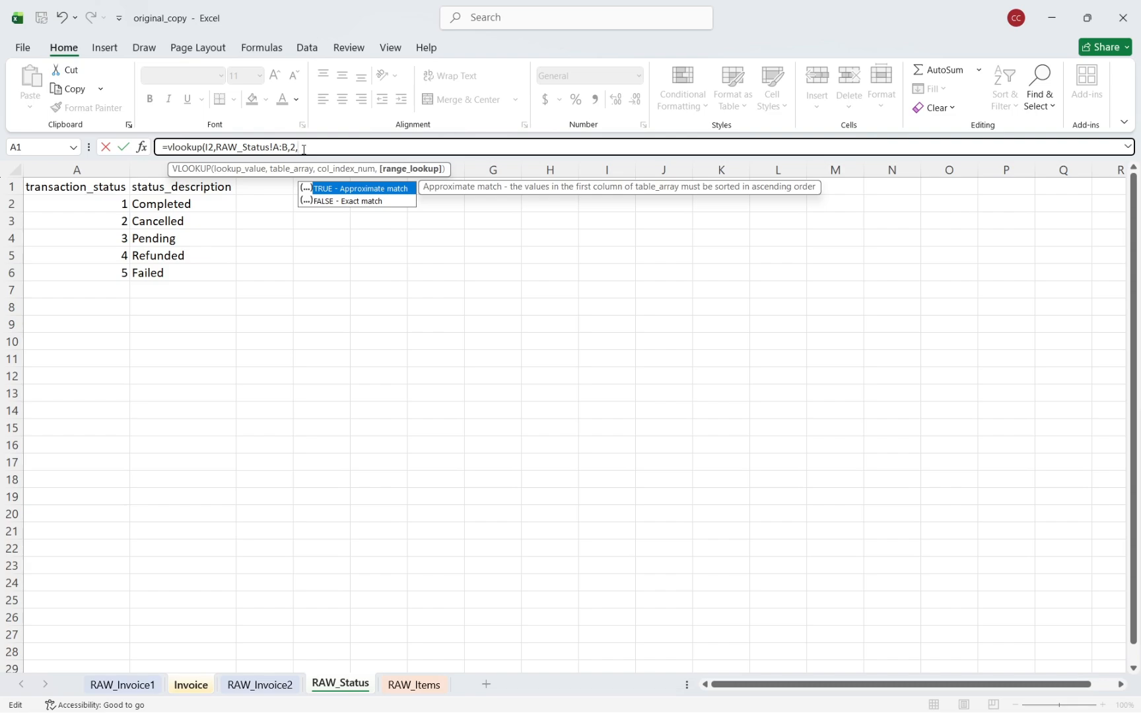
{"action": "type", "text": "0)"}
{"action": "key", "text": "Return"}
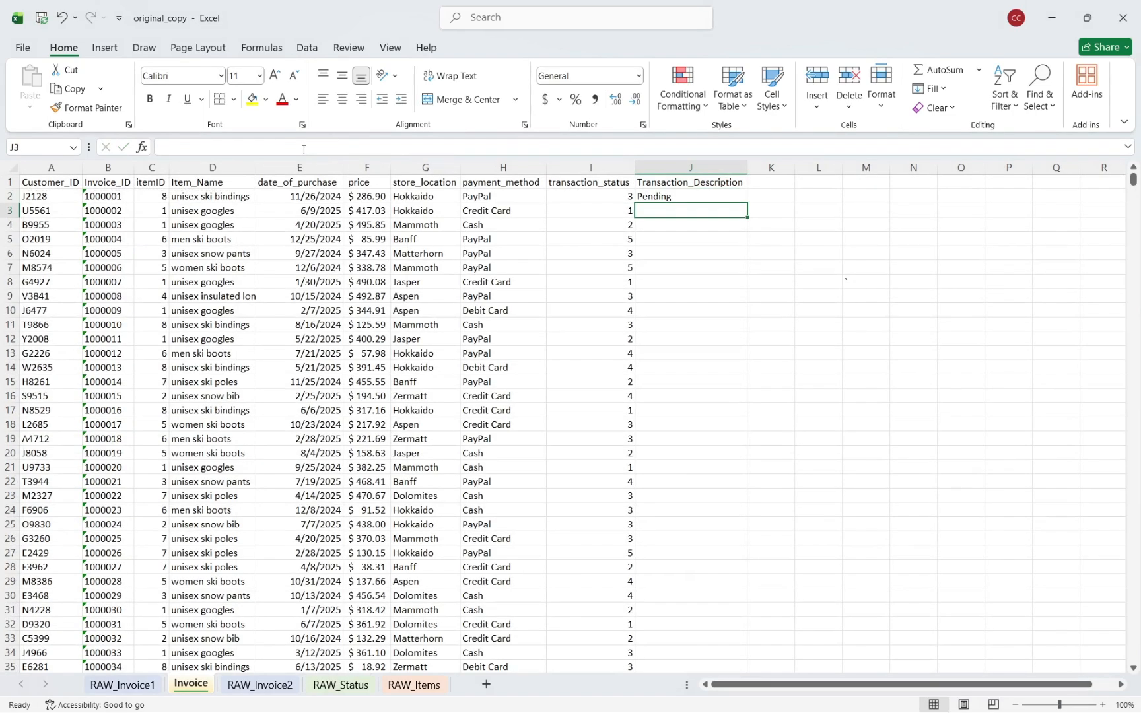
Check J2 against status 3 on the RAW_Status sheet, and fill the J2 formula down the whole Transaction_Description column
{"action": "left_click", "coordinate": [706, 195]}
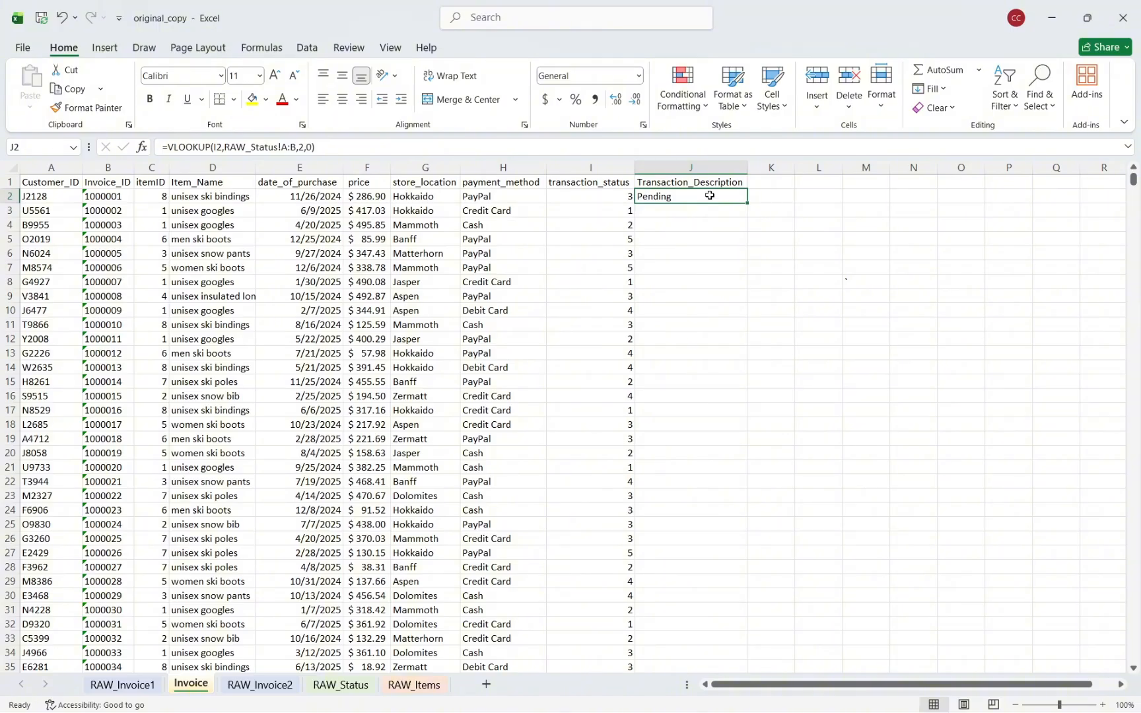
{"action": "left_click", "coordinate": [348, 687]}
{"action": "left_click", "coordinate": [118, 235]}
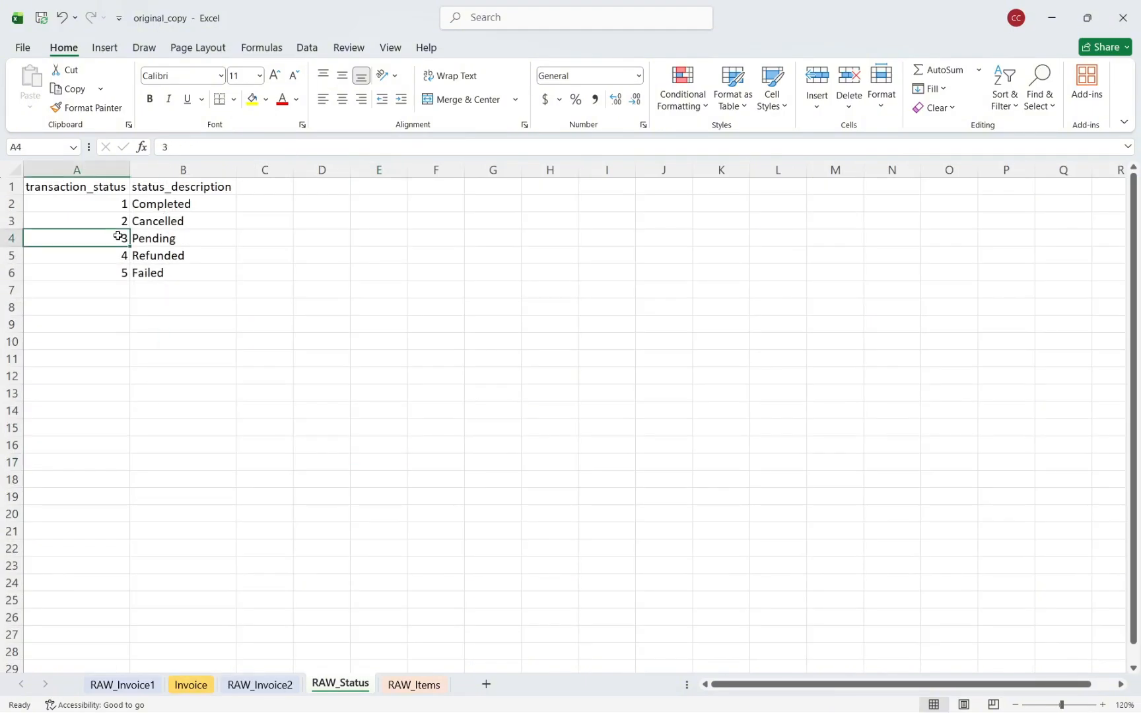
{"action": "left_click", "coordinate": [158, 232]}
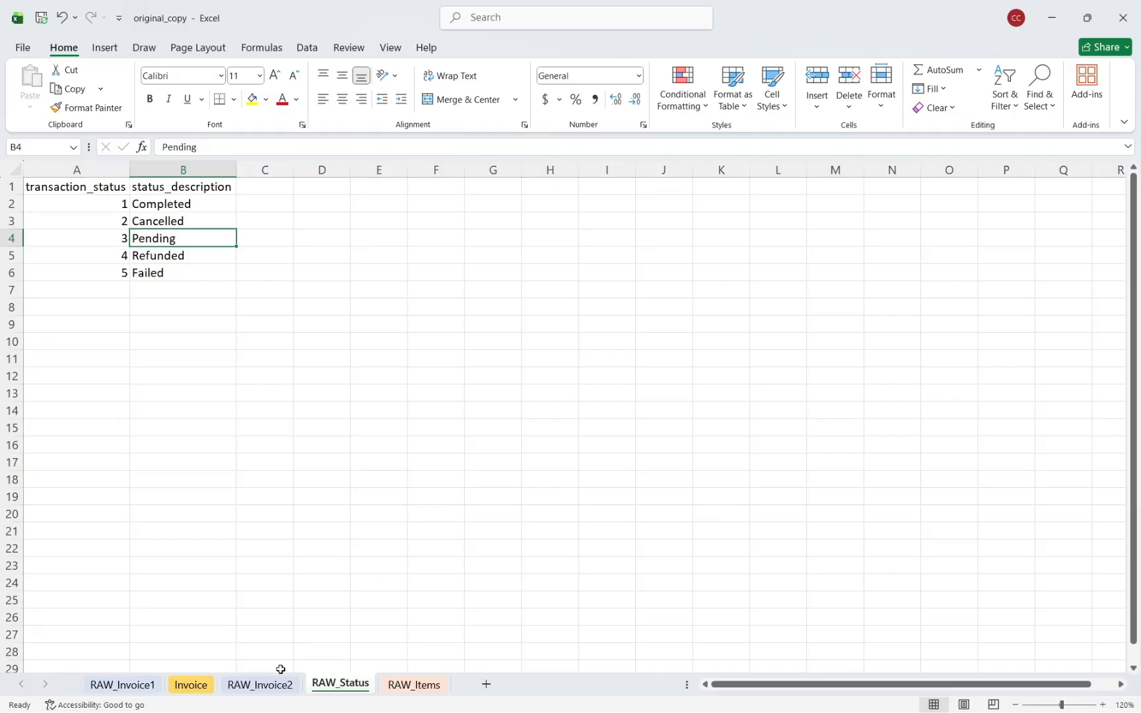
{"action": "left_click", "coordinate": [202, 686]}
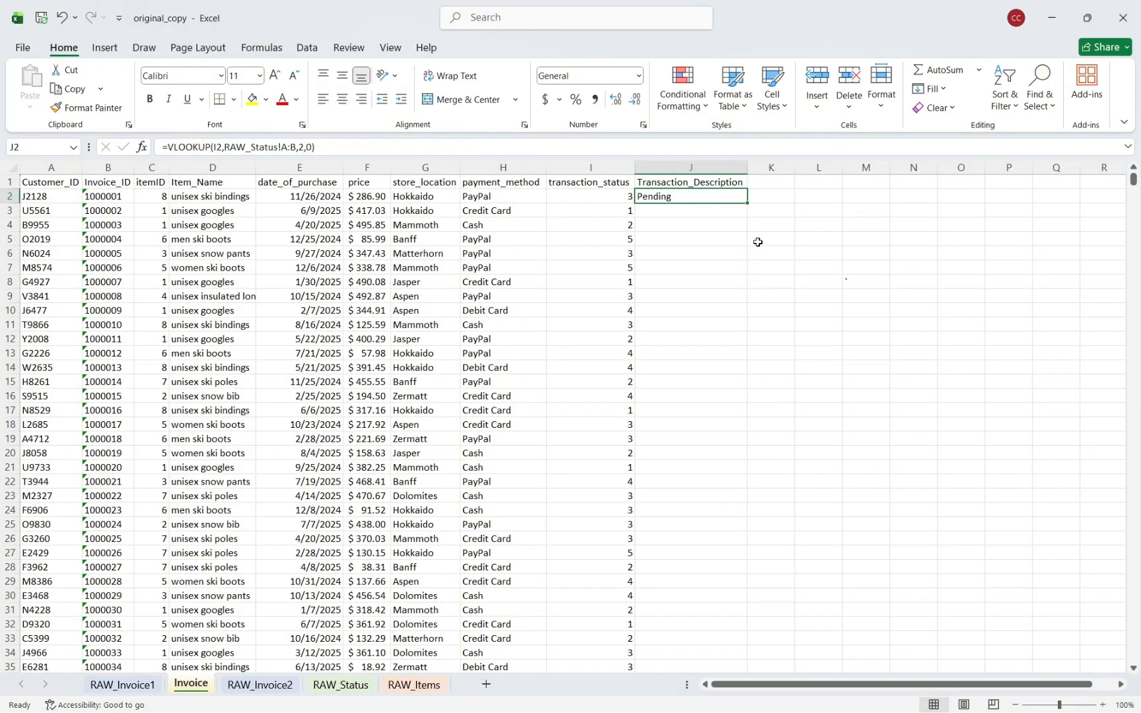
{"action": "double_click", "coordinate": [747, 204]}
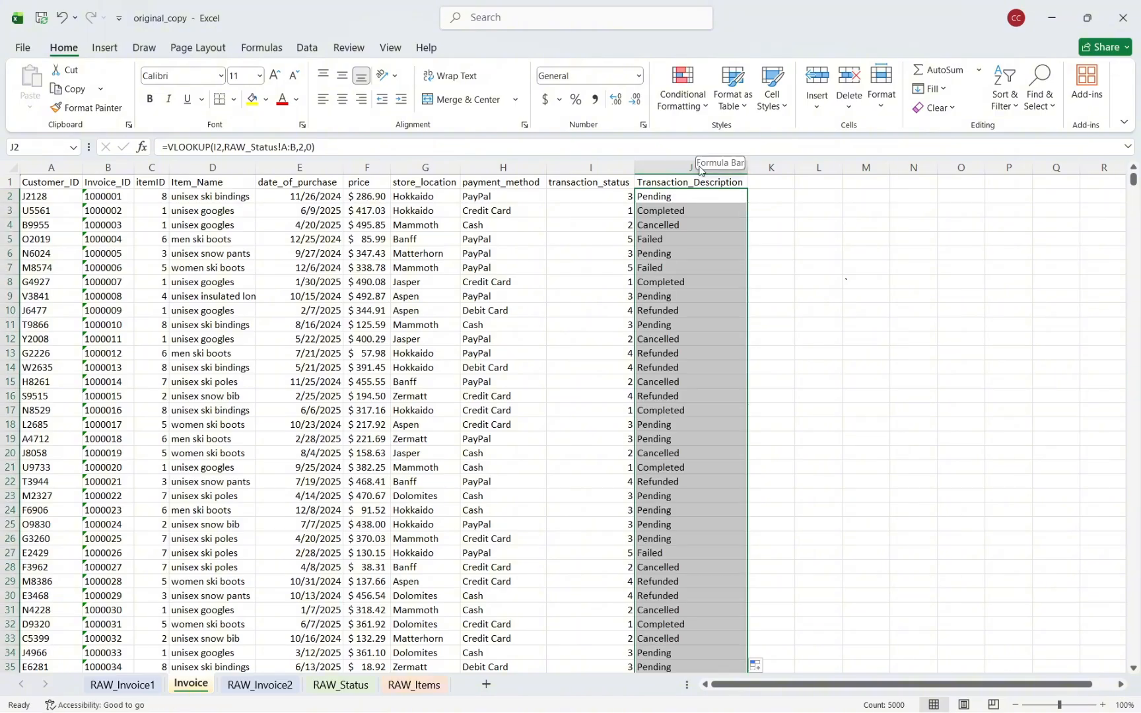
Replace the lookup formulas in the whole Transaction_Description column with their values by copying and pasting in place
{"action": "left_click", "coordinate": [677, 167]}
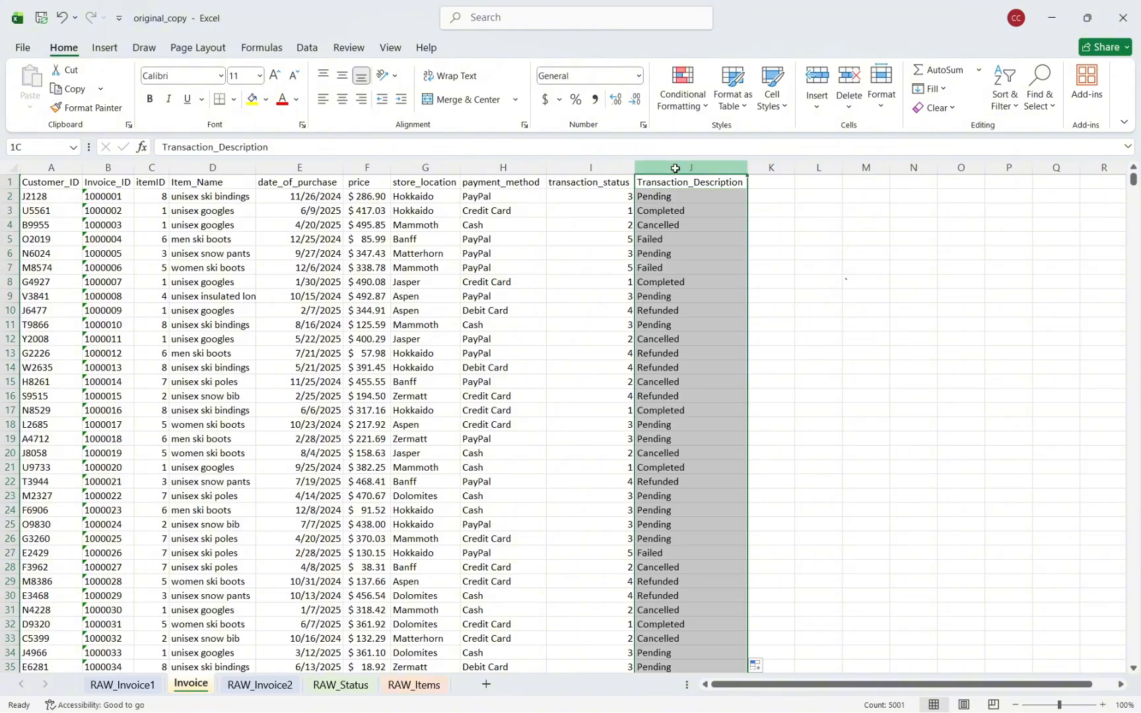
{"action": "right_click", "coordinate": [682, 201]}
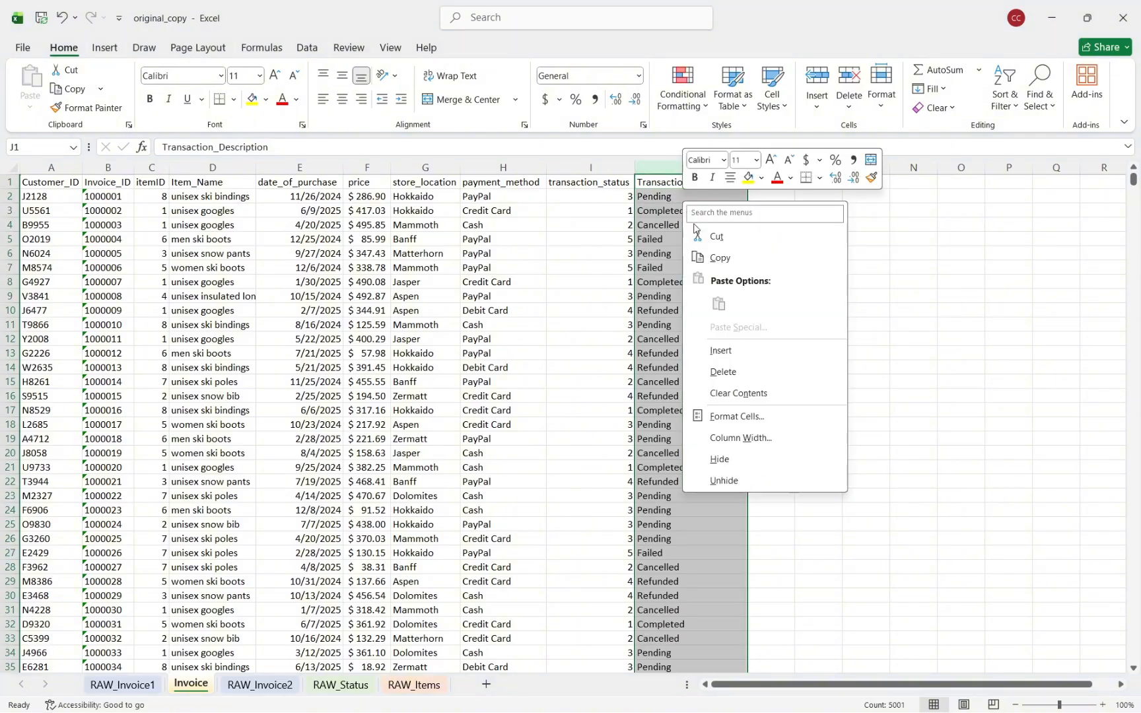
{"action": "left_click", "coordinate": [711, 259]}
{"action": "right_click", "coordinate": [672, 189]}
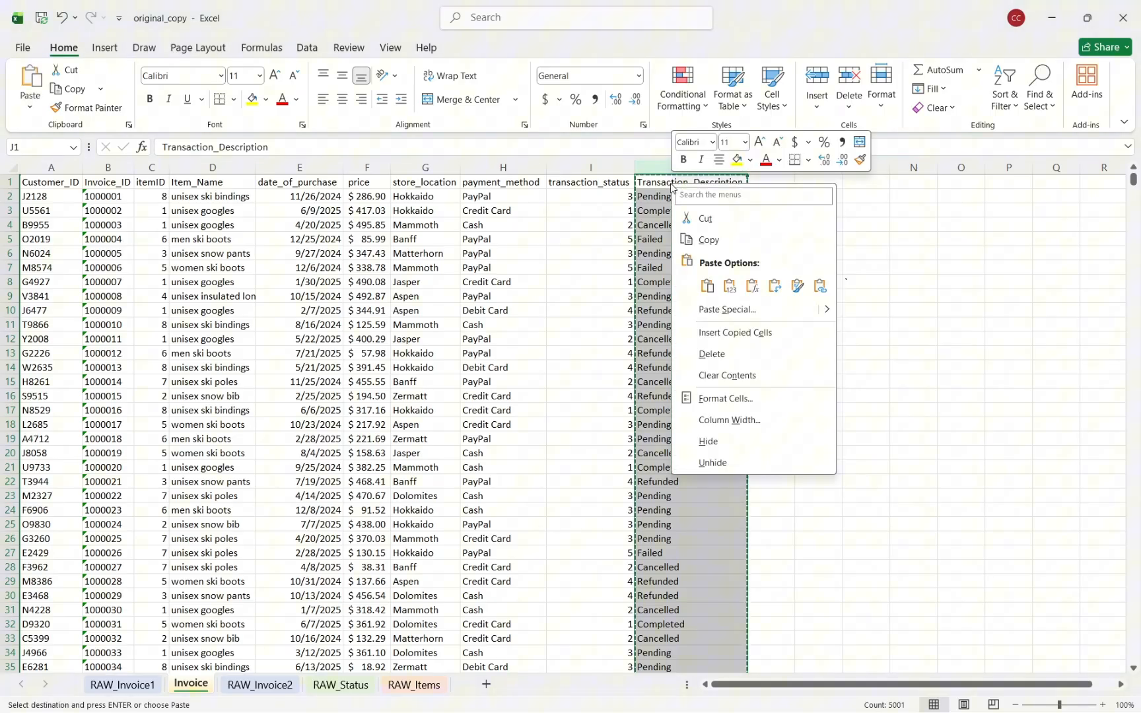
{"action": "left_click", "coordinate": [731, 288]}
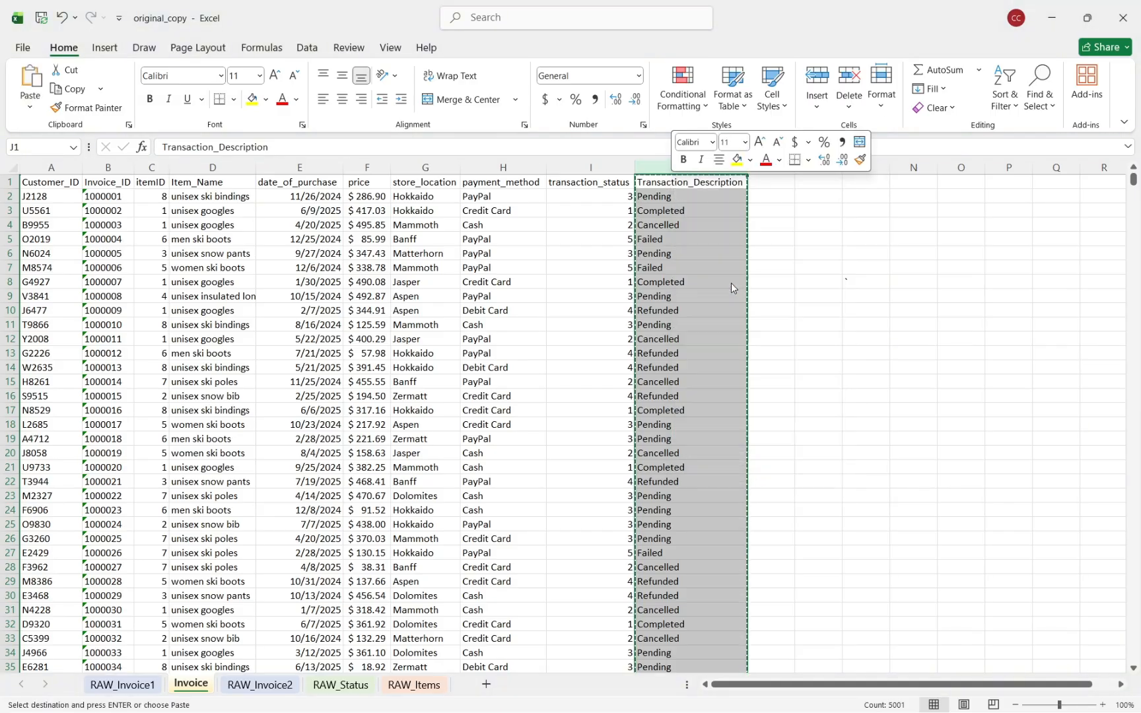
{"action": "left_click", "coordinate": [812, 239]}
{"action": "left_click", "coordinate": [812, 210]}
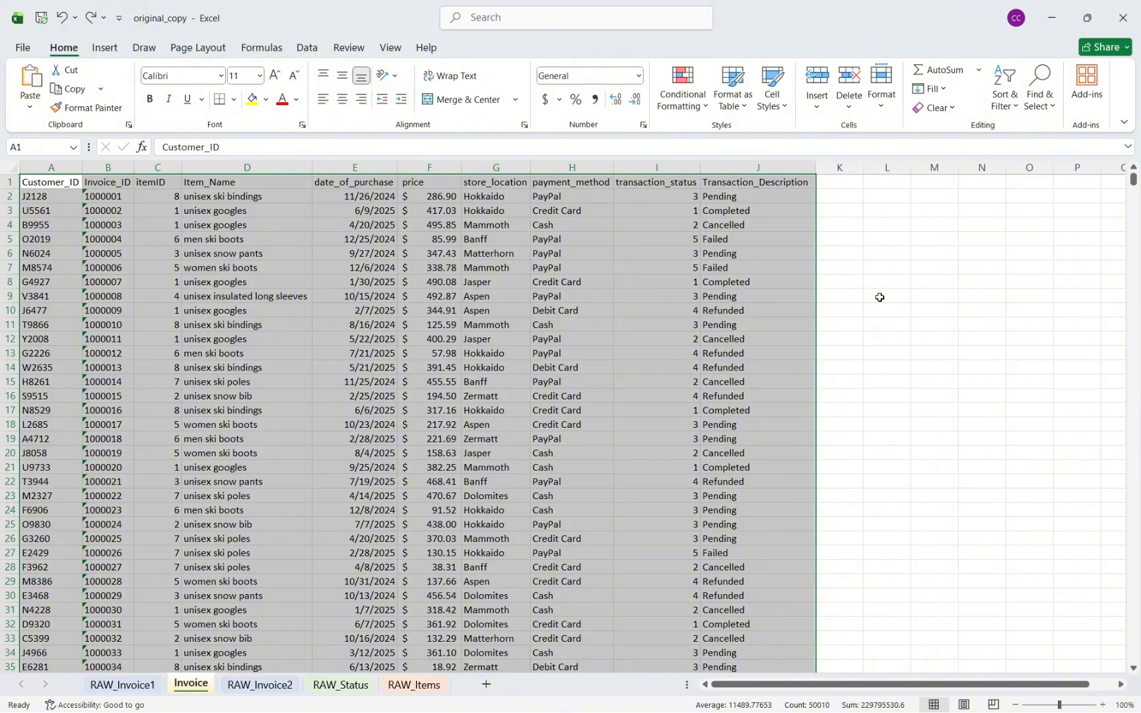
Convert the whole invoice range A1:J5001 into a table with headers, and look through the available table styles without changing the style
{"action": "left_click", "coordinate": [146, 410]}
{"action": "left_click", "coordinate": [40, 182]}
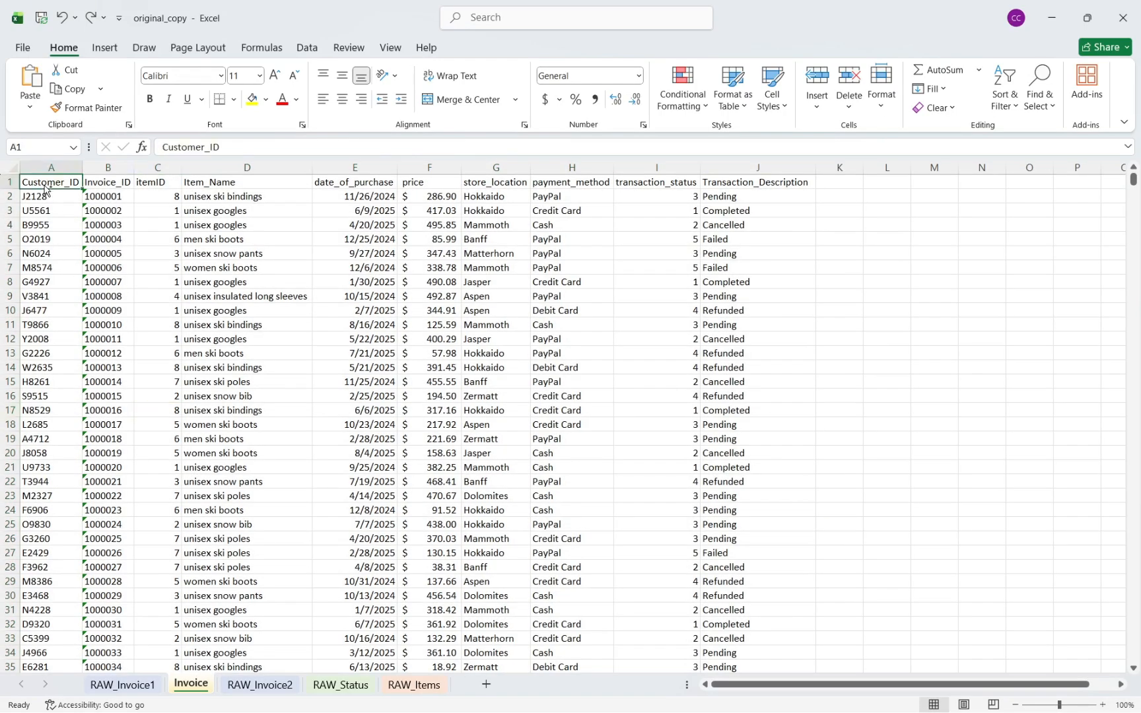
{"action": "key", "text": "ctrl+shift+Down"}
{"action": "key", "text": "ctrl+shift+Right"}
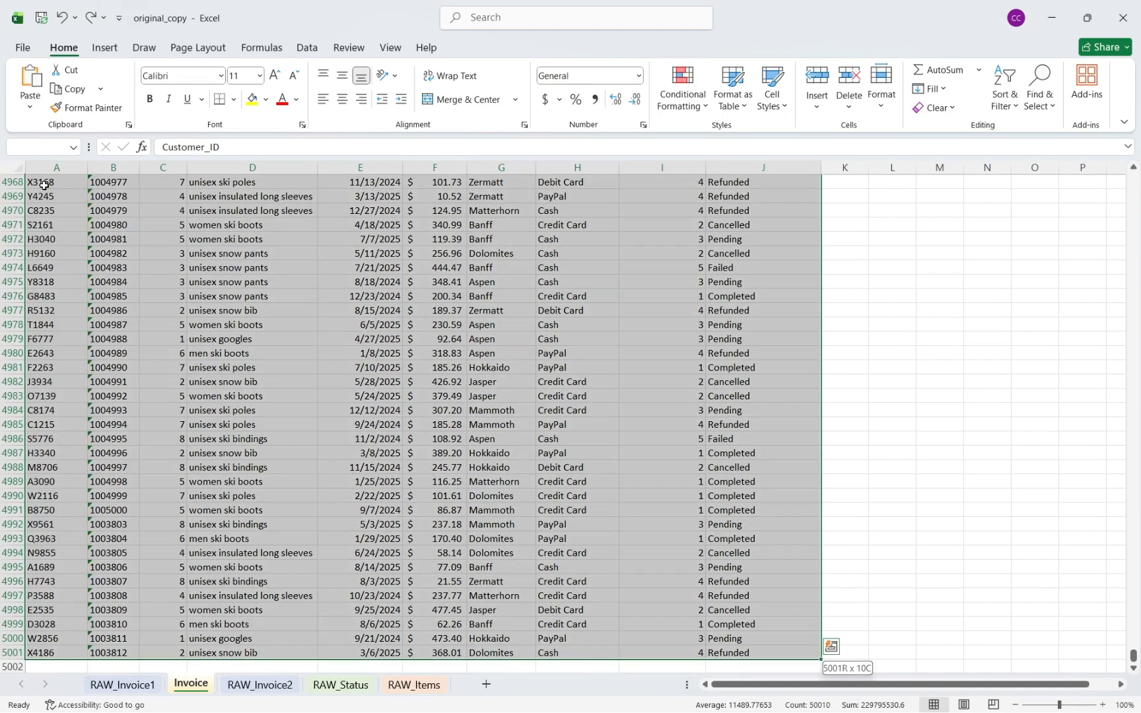
{"action": "left_click", "coordinate": [111, 55]}
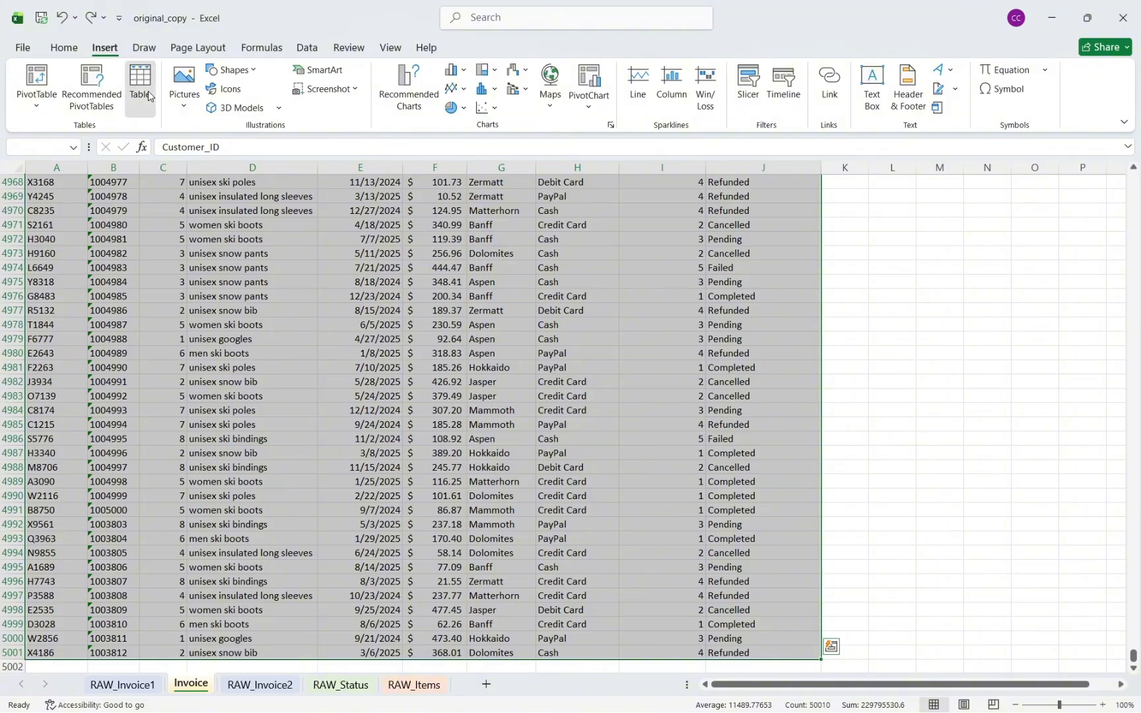
{"action": "left_click", "coordinate": [140, 83]}
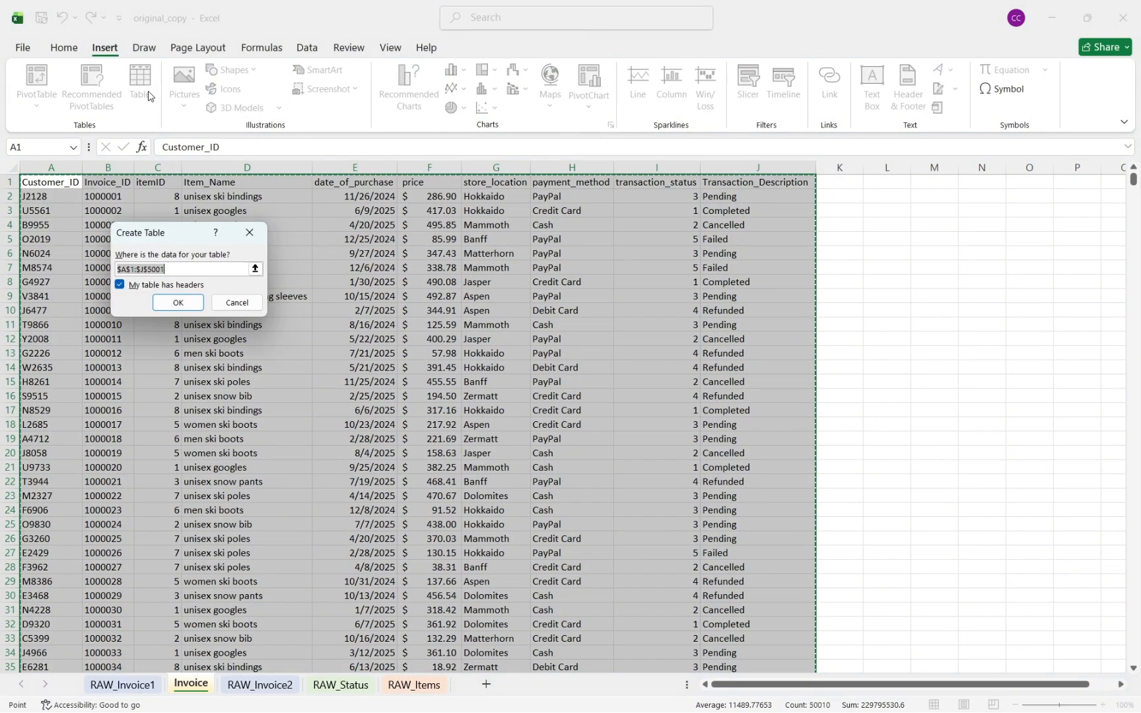
{"action": "left_click", "coordinate": [191, 302]}
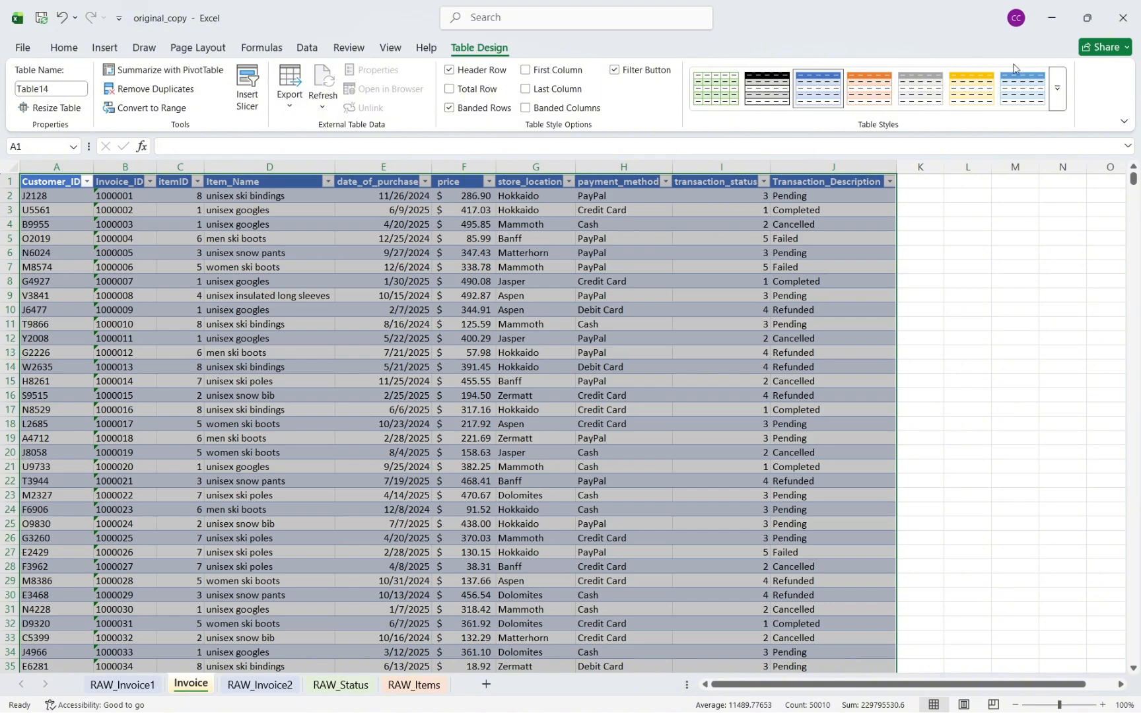
{"action": "left_click", "coordinate": [1056, 82]}
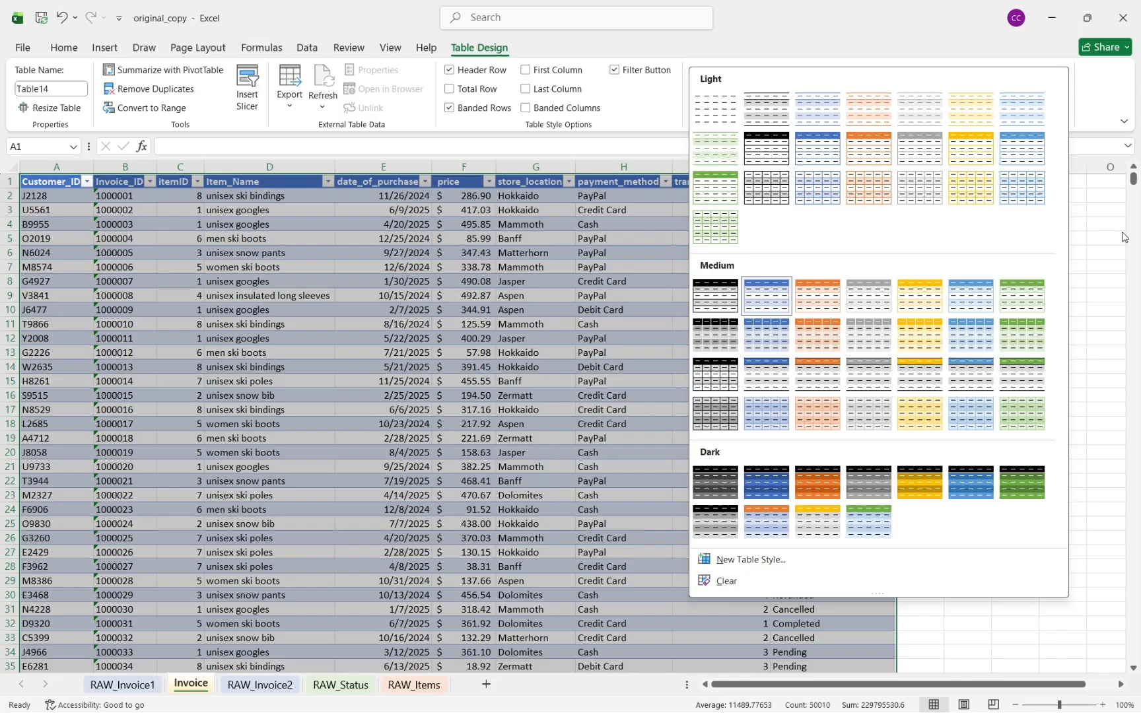
{"action": "key", "text": "Escape"}
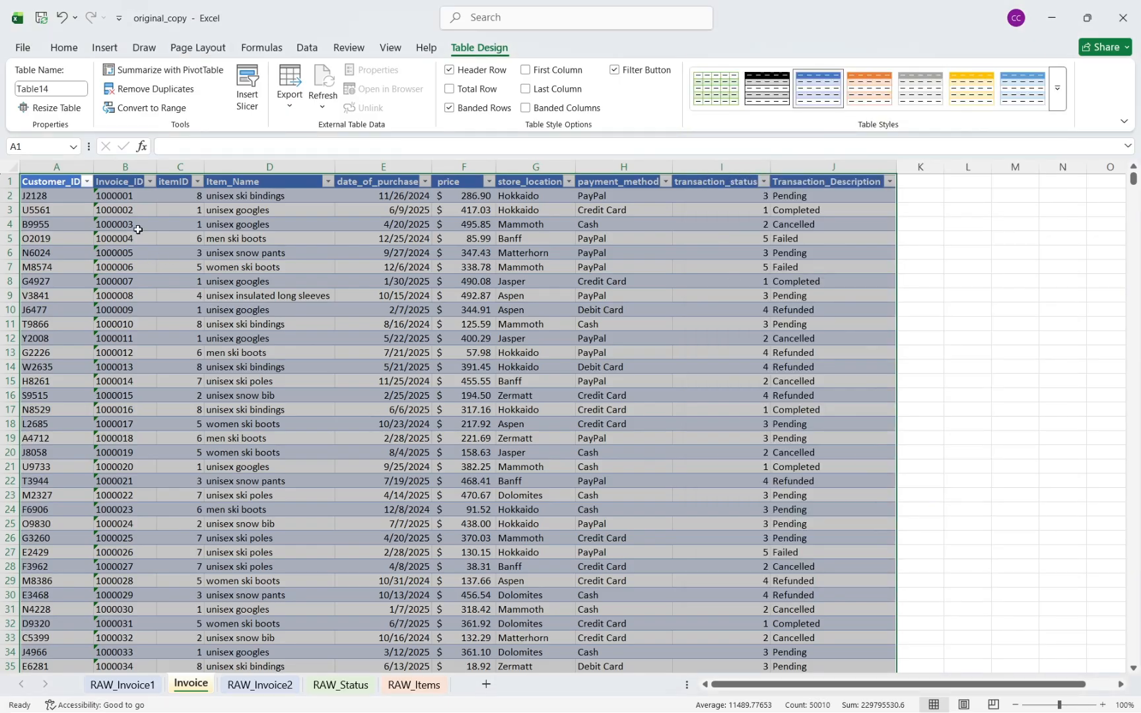
Create a PivotTable from the invoice table Table14 on the existing Invoice sheet at cell M4
{"action": "left_click", "coordinate": [97, 53]}
{"action": "left_click", "coordinate": [56, 105]}
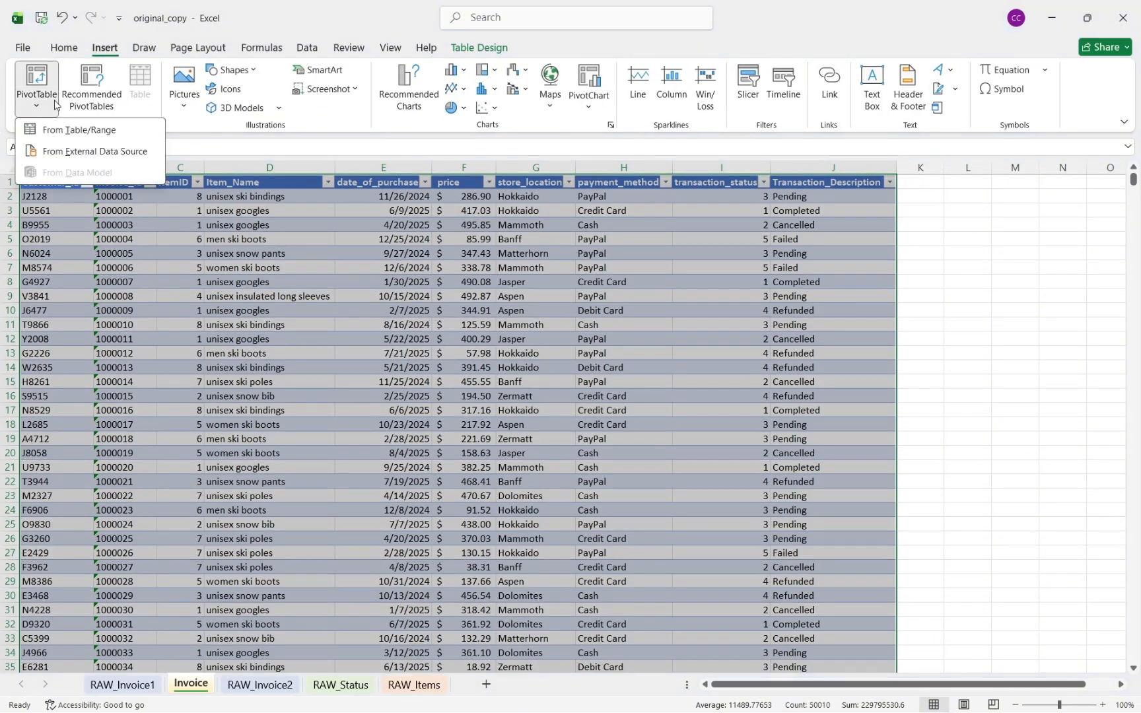
{"action": "left_click", "coordinate": [79, 130]}
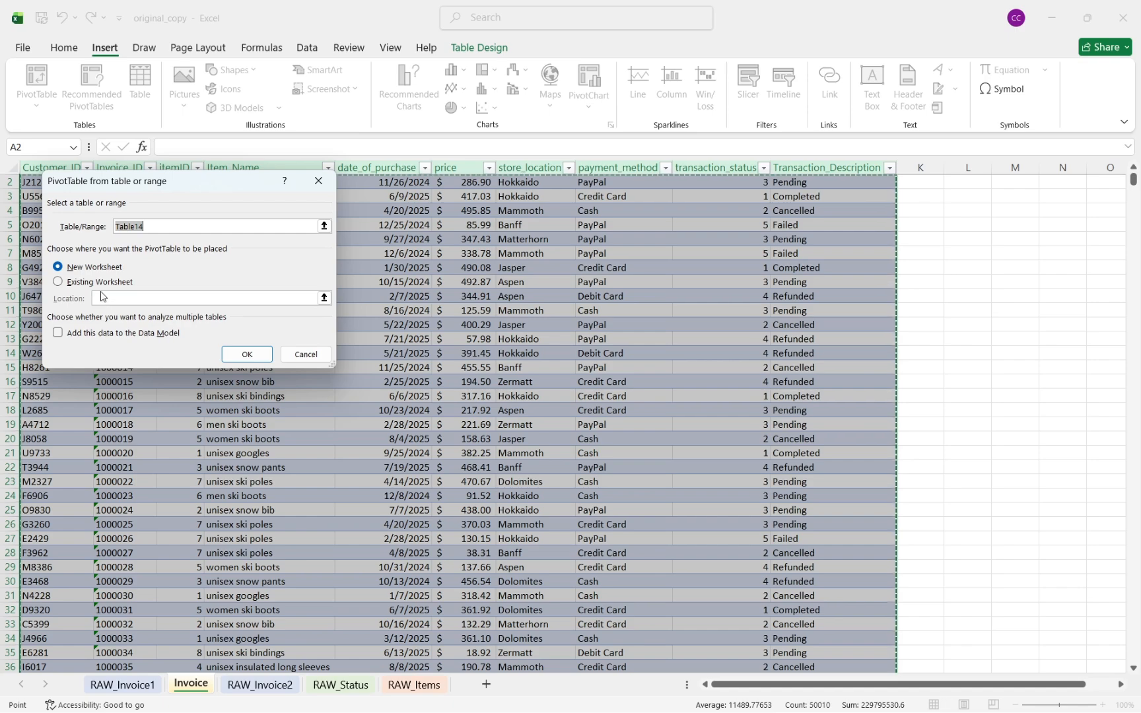
{"action": "left_click", "coordinate": [97, 284]}
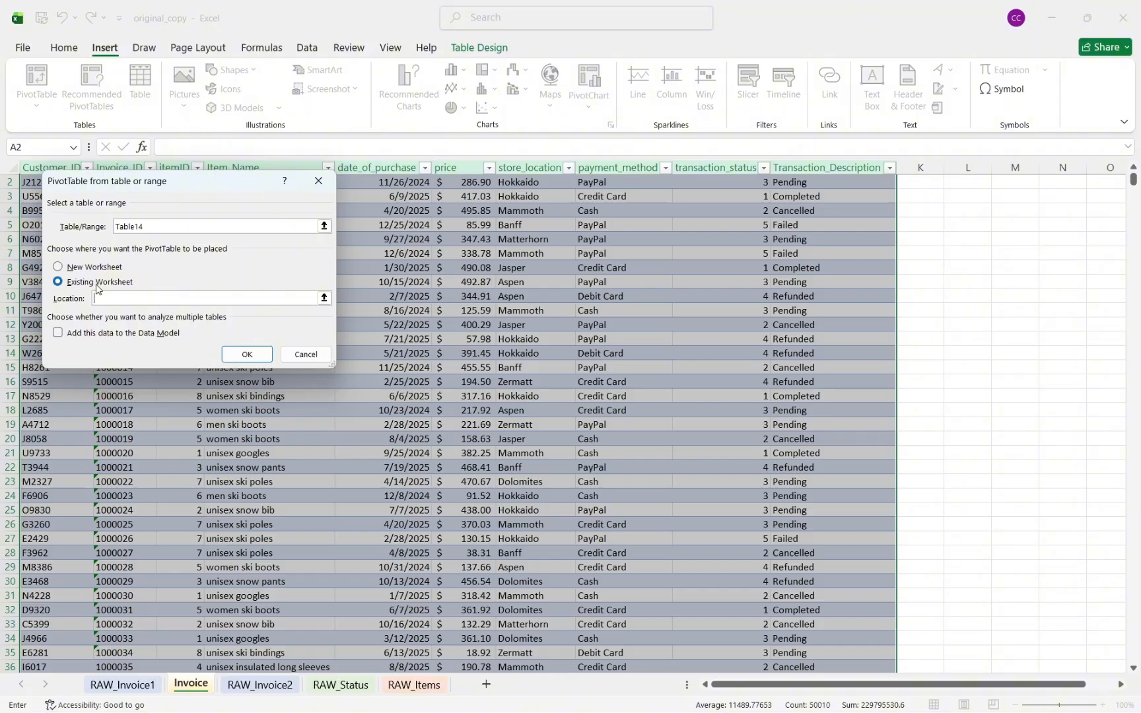
{"action": "scroll", "coordinate": [624, 416], "scroll_direction": "right", "scroll_amount": 2}
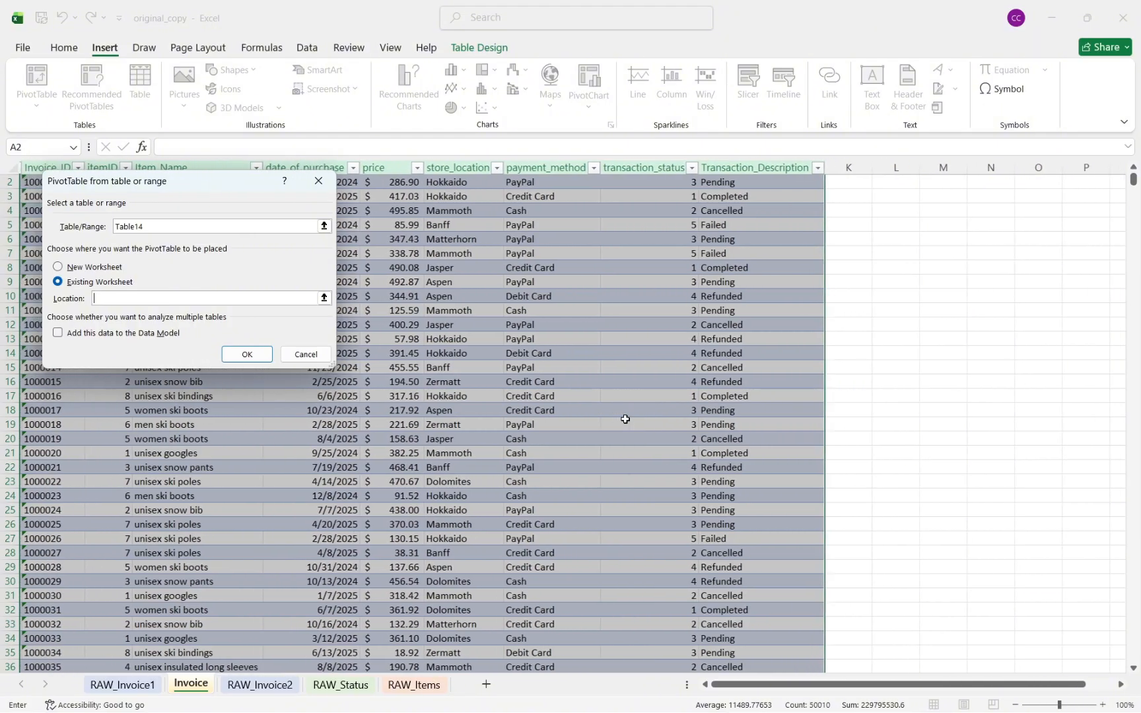
{"action": "scroll", "coordinate": [625, 419], "scroll_direction": "right", "scroll_amount": 2}
{"action": "scroll", "coordinate": [625, 418], "scroll_direction": "left", "scroll_amount": 4}
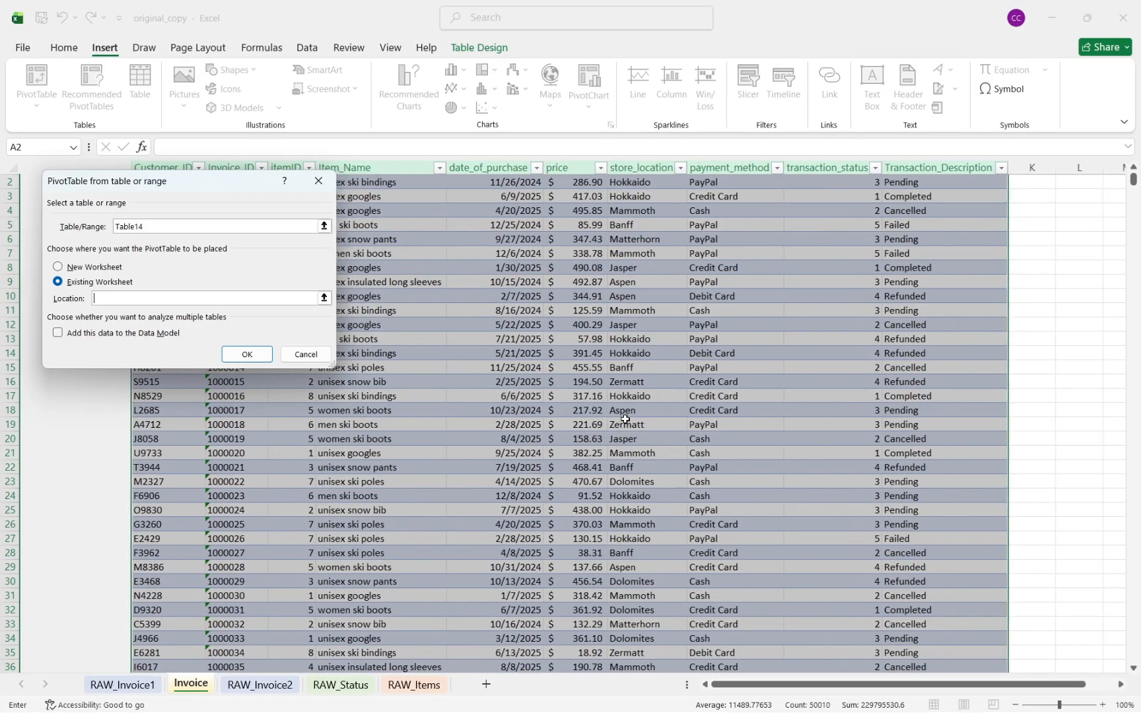
{"action": "scroll", "coordinate": [624, 419], "scroll_direction": "right", "scroll_amount": 2}
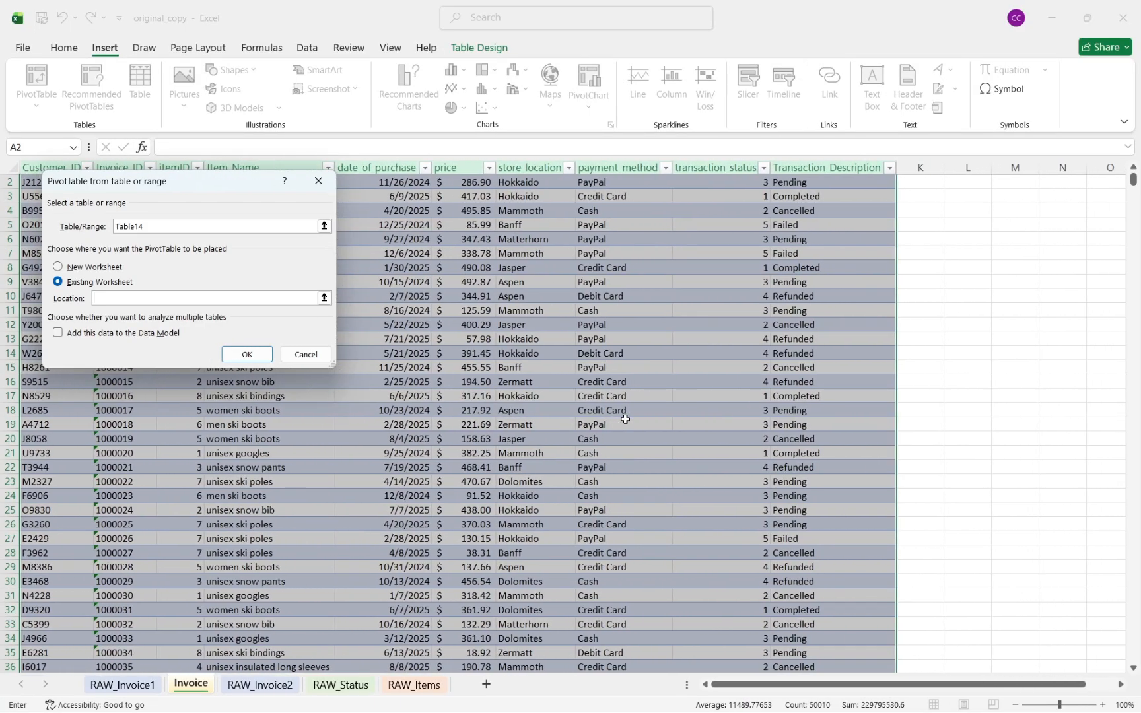
{"action": "left_click", "coordinate": [1010, 210]}
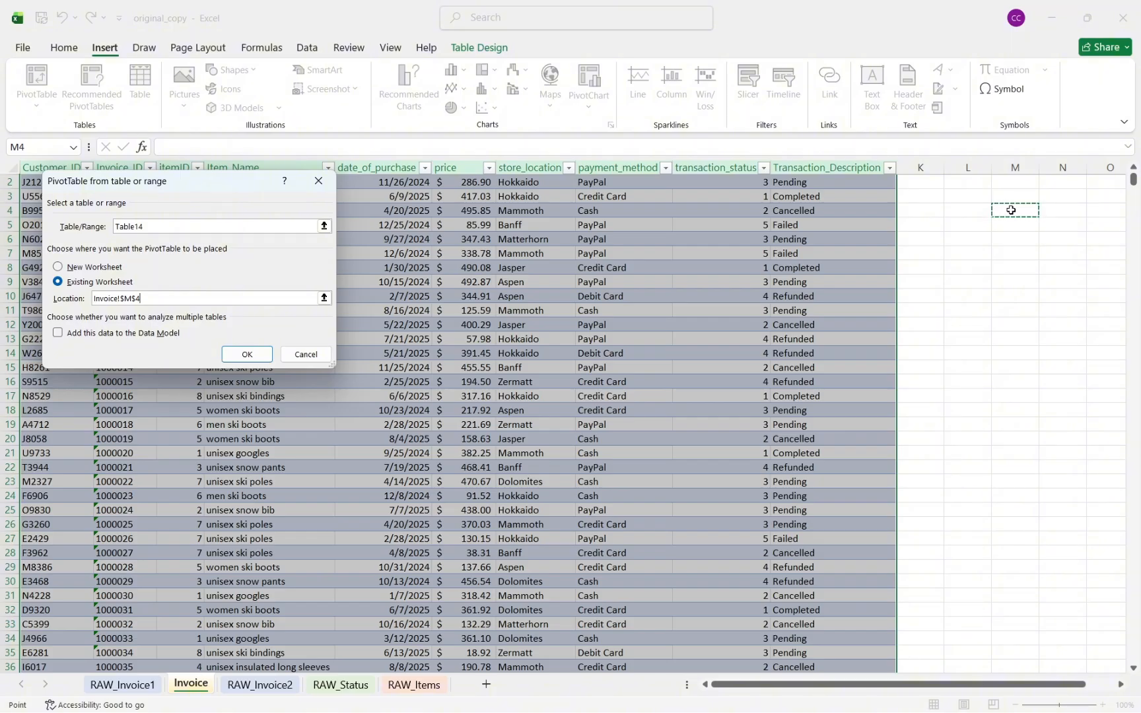
{"action": "left_click", "coordinate": [246, 354]}
Add the store_location field to the PivotTable's rows
{"action": "scroll", "coordinate": [488, 381], "scroll_direction": "right", "scroll_amount": 2}
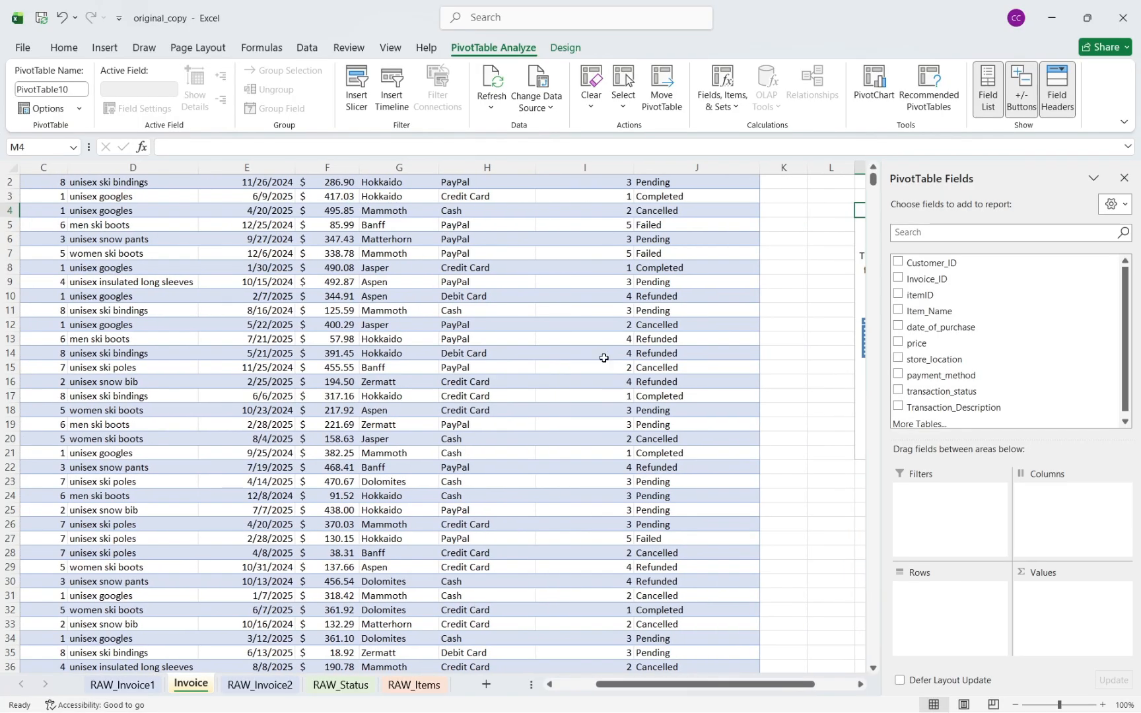
{"action": "left_click_drag", "start_coordinate": [943, 362], "coordinate": [966, 604]}
{"action": "scroll", "coordinate": [754, 451], "scroll_direction": "right", "scroll_amount": 1}
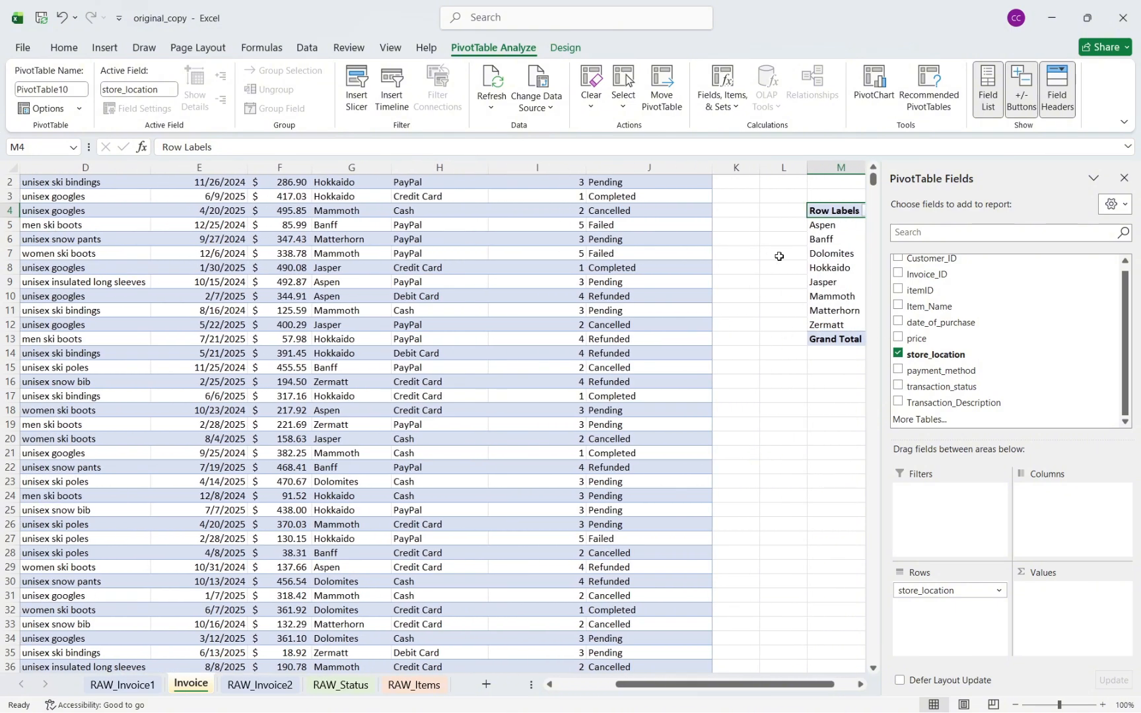
{"action": "scroll", "coordinate": [825, 249], "scroll_direction": "right", "scroll_amount": 1}
{"action": "scroll", "coordinate": [825, 250], "scroll_direction": "left", "scroll_amount": 1}
{"action": "scroll", "coordinate": [823, 211], "scroll_direction": "right", "scroll_amount": 2}
Rename the PivotTable's row label header in M4 to Store Location
{"action": "key", "text": "F2"}
{"action": "key", "text": "BackSpace"}
{"action": "key", "text": "BackSpace"}
{"action": "key", "text": "BackSpace"}
{"action": "key", "text": "BackSpace"}
{"action": "key", "text": "BackSpace"}
{"action": "key", "text": "BackSpace"}
{"action": "key", "text": "BackSpace"}
{"action": "key", "text": "BackSpace"}
{"action": "key", "text": "BackSpace"}
{"action": "key", "text": "BackSpace"}
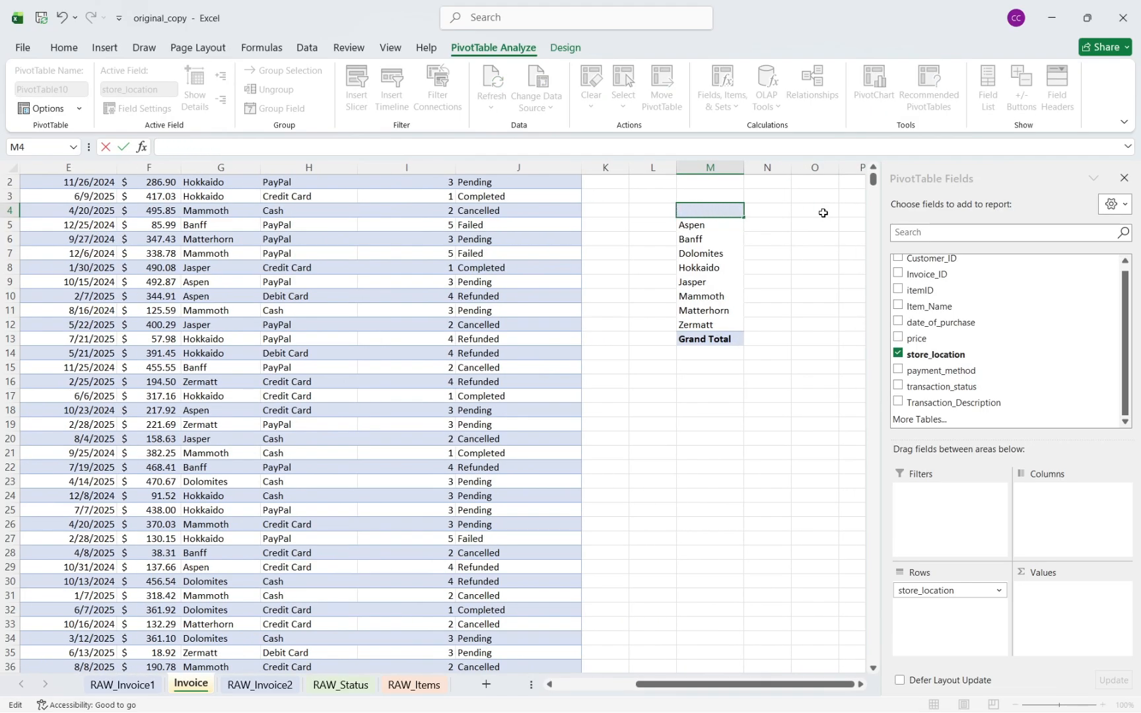
{"action": "type", "text": "Store"}
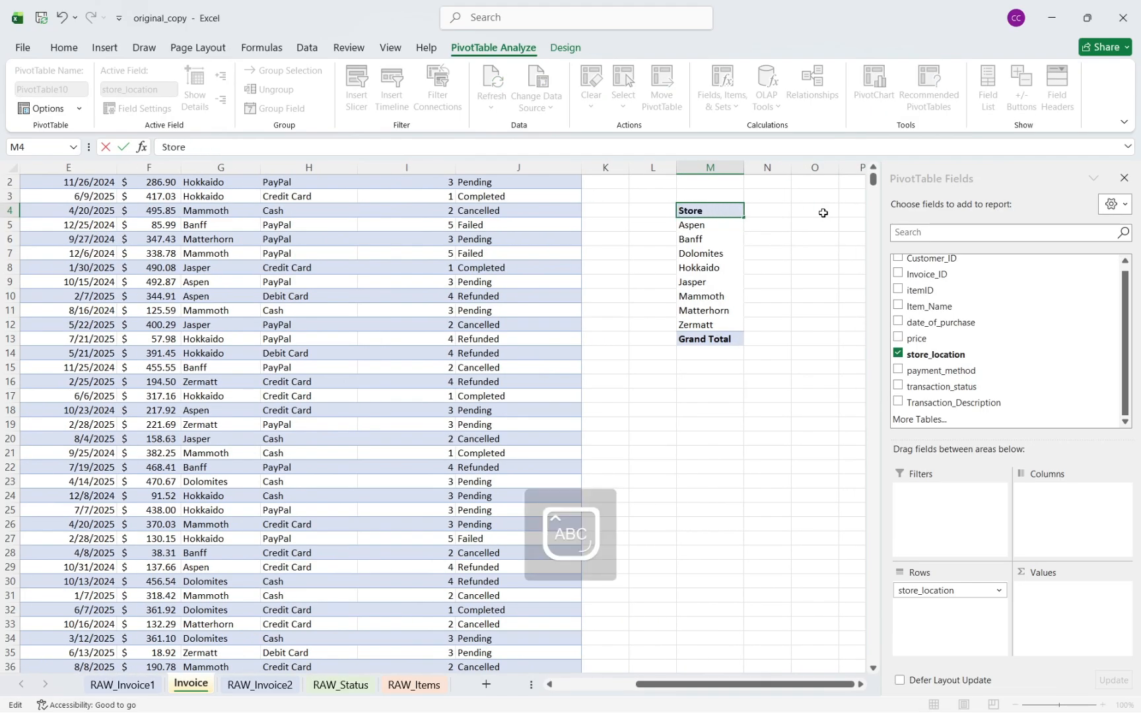
{"action": "type", "text": " Location"}
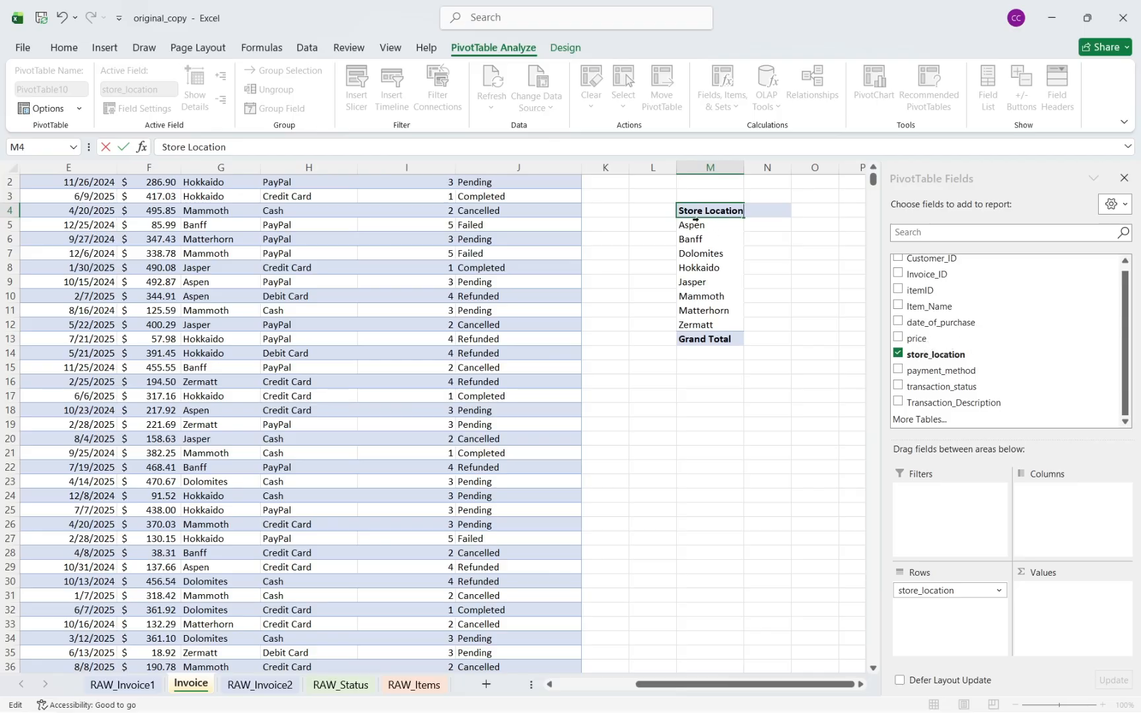
{"action": "key", "text": "Return"}
Add the sum of price to the PivotTable's values and rename its header in N4 to Total Revenue
{"action": "left_click_drag", "start_coordinate": [910, 340], "coordinate": [1077, 602]}
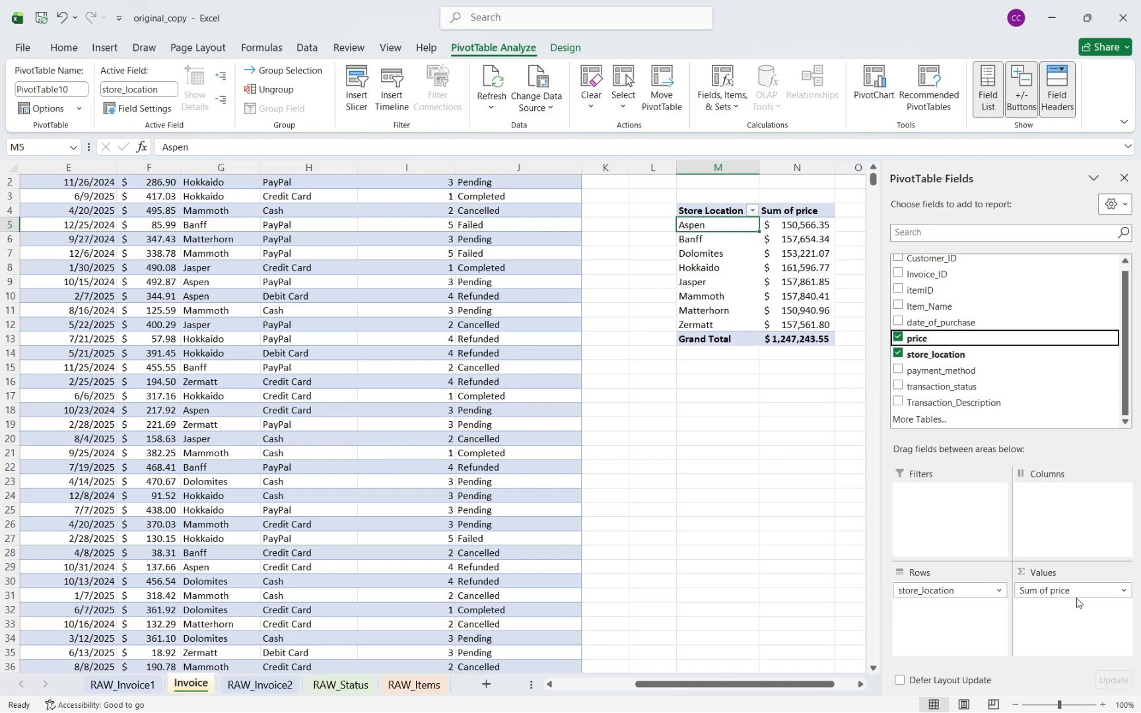
{"action": "left_click", "coordinate": [804, 208]}
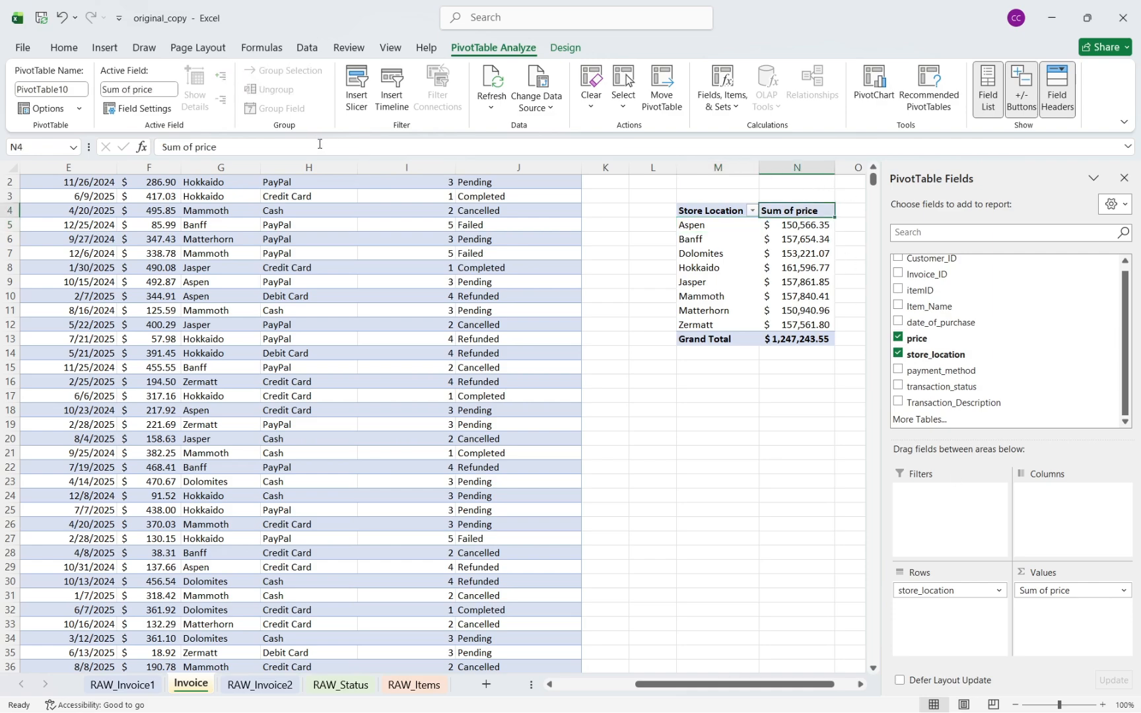
{"action": "left_click_drag", "start_coordinate": [365, 151], "coordinate": [32, 117]}
{"action": "type", "text": "T"}
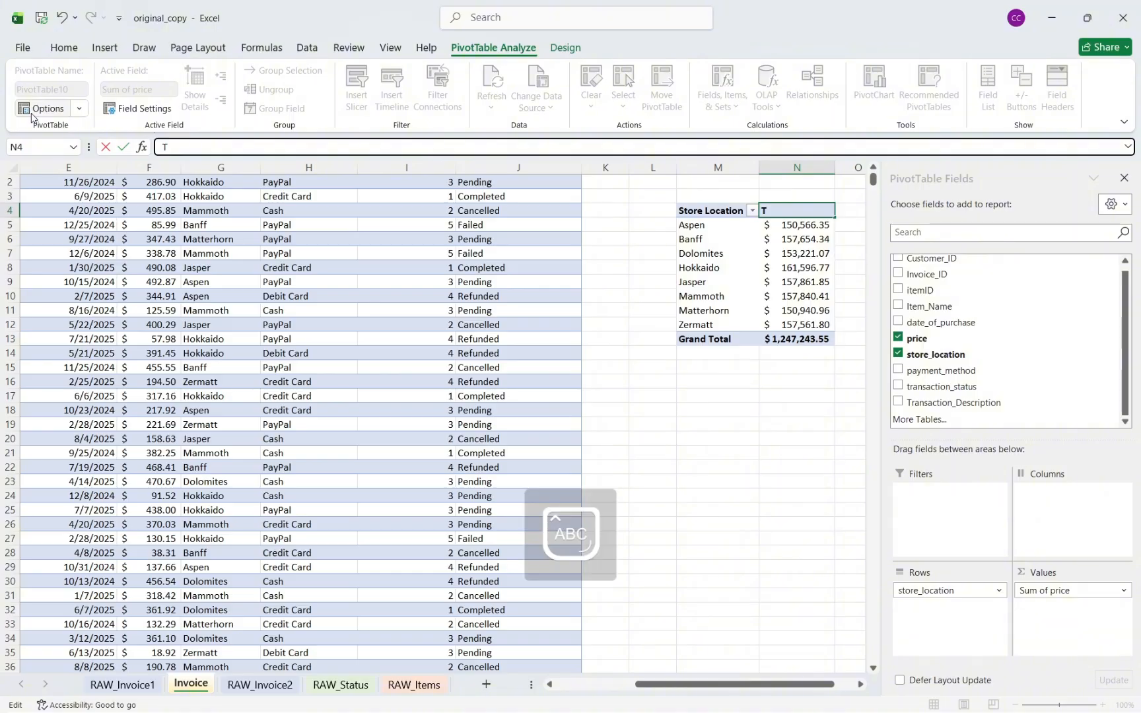
{"action": "type", "text": "otal R"}
{"action": "key", "text": "Caps_Lock"}
{"action": "type", "text": "evenue"}
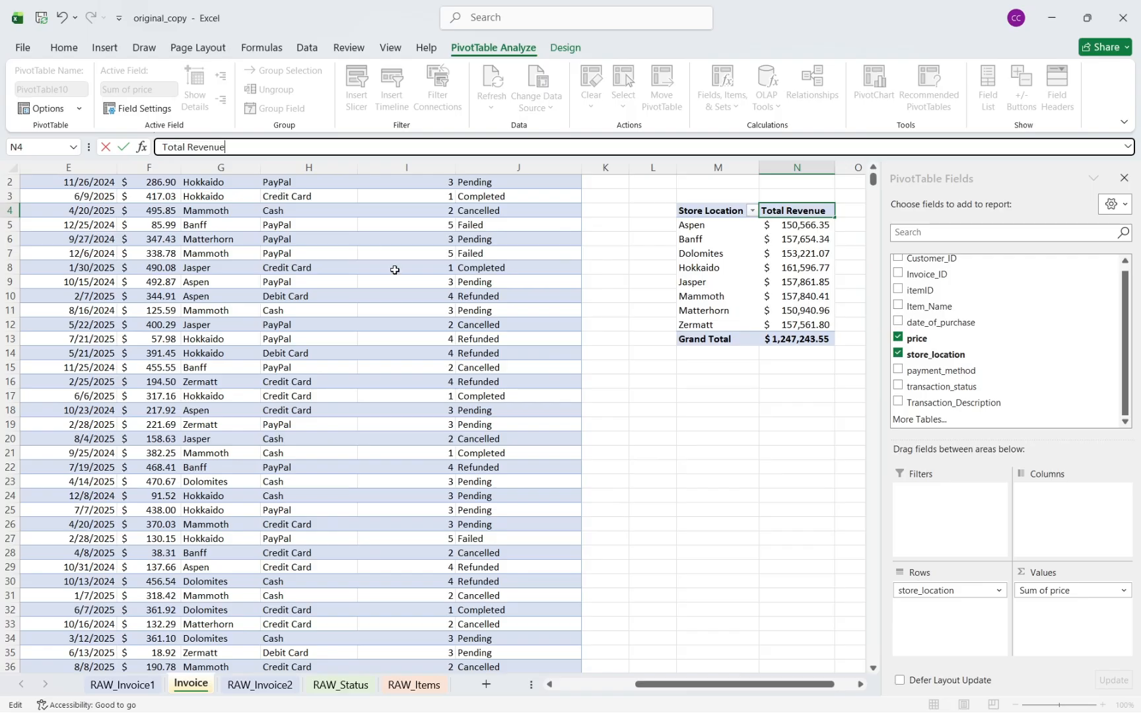
{"action": "left_click", "coordinate": [712, 253]}
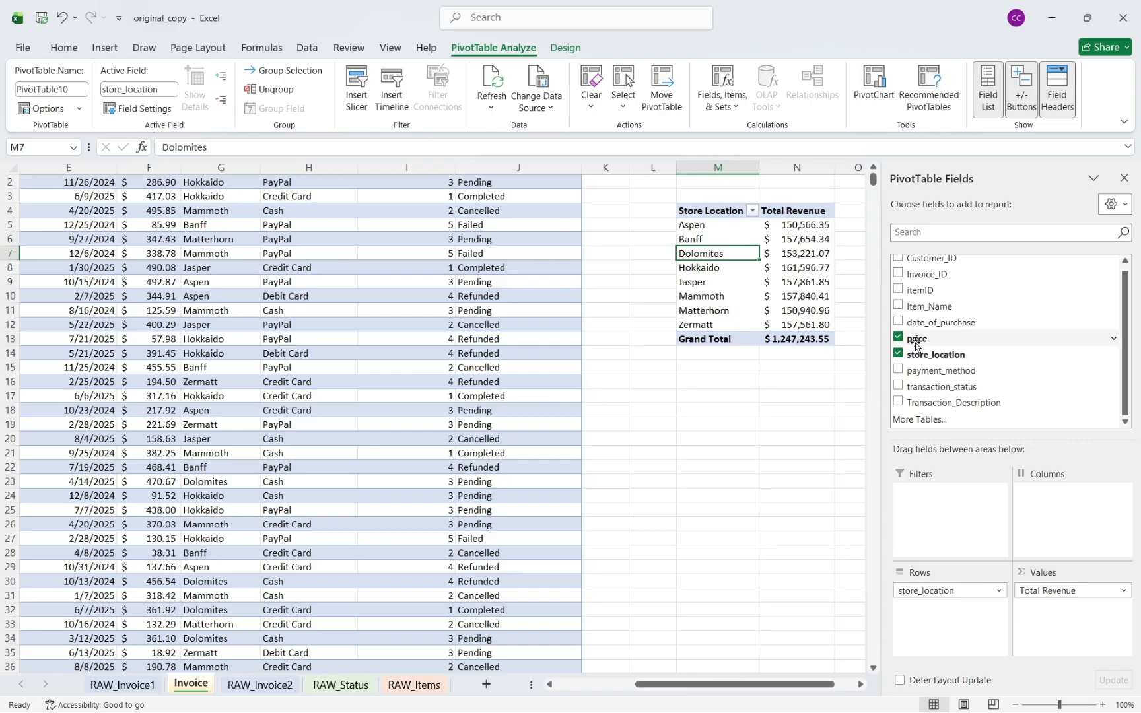
Add price to the PivotTable's values a second time and show that column as % of Grand Total
{"action": "left_click_drag", "start_coordinate": [915, 345], "coordinate": [1100, 635]}
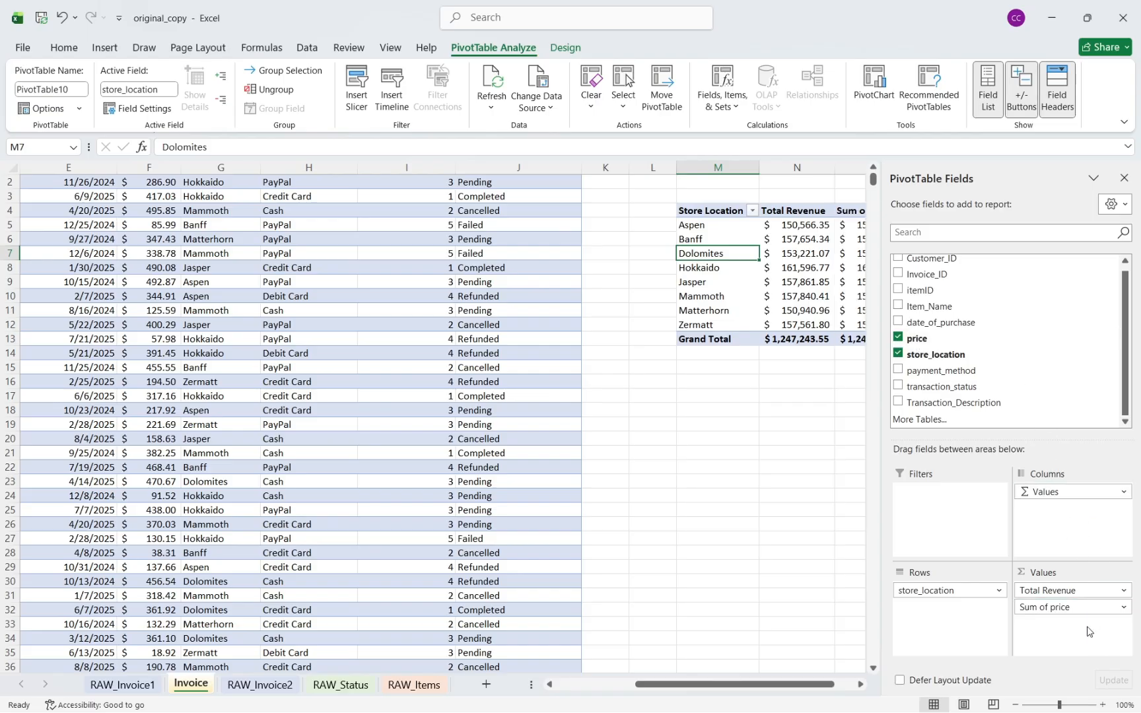
{"action": "left_click", "coordinate": [772, 238]}
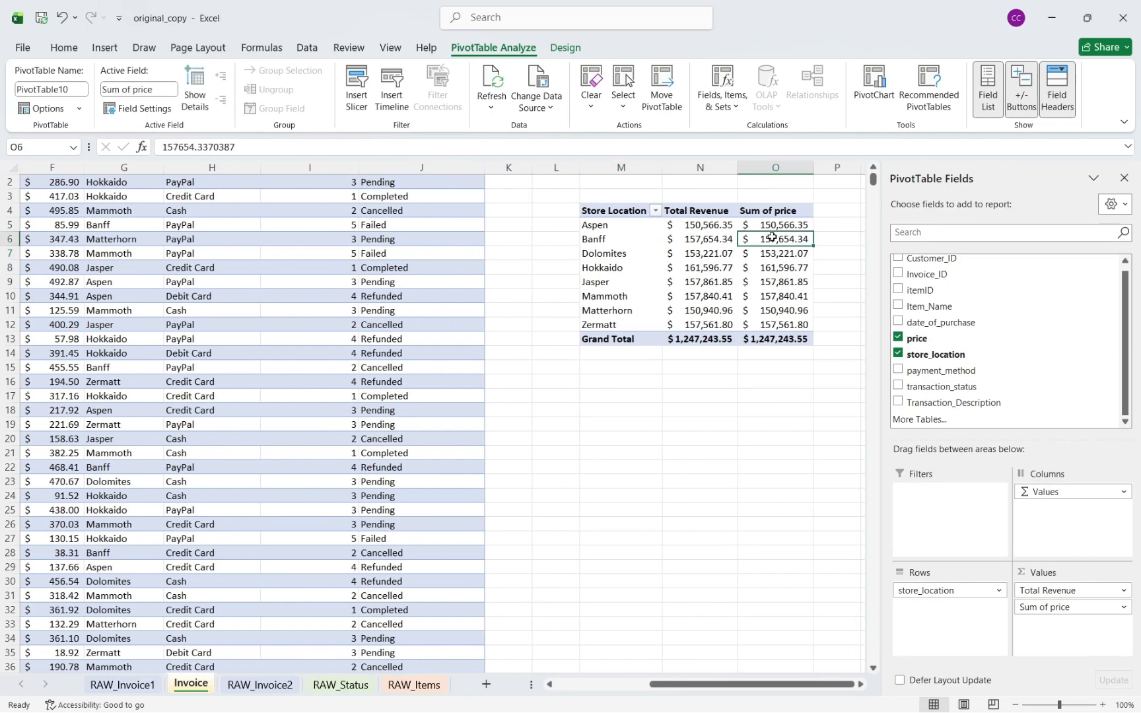
{"action": "left_click", "coordinate": [770, 216]}
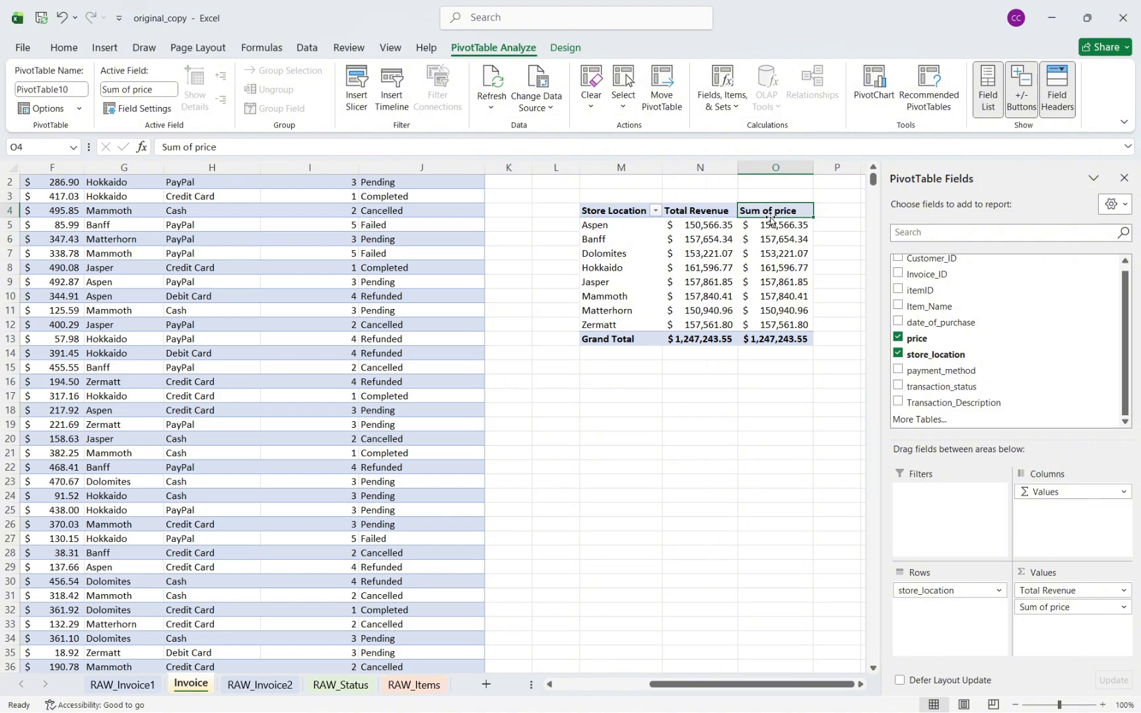
{"action": "right_click", "coordinate": [784, 210]}
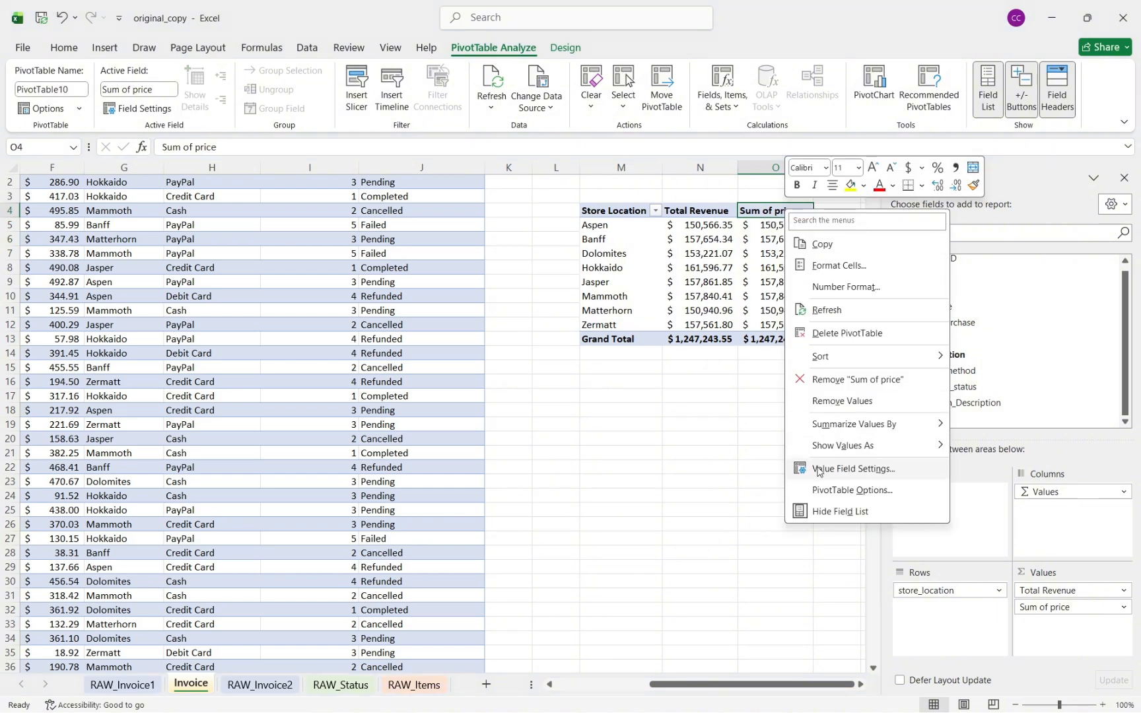
{"action": "mouse_move", "coordinate": [889, 448]}
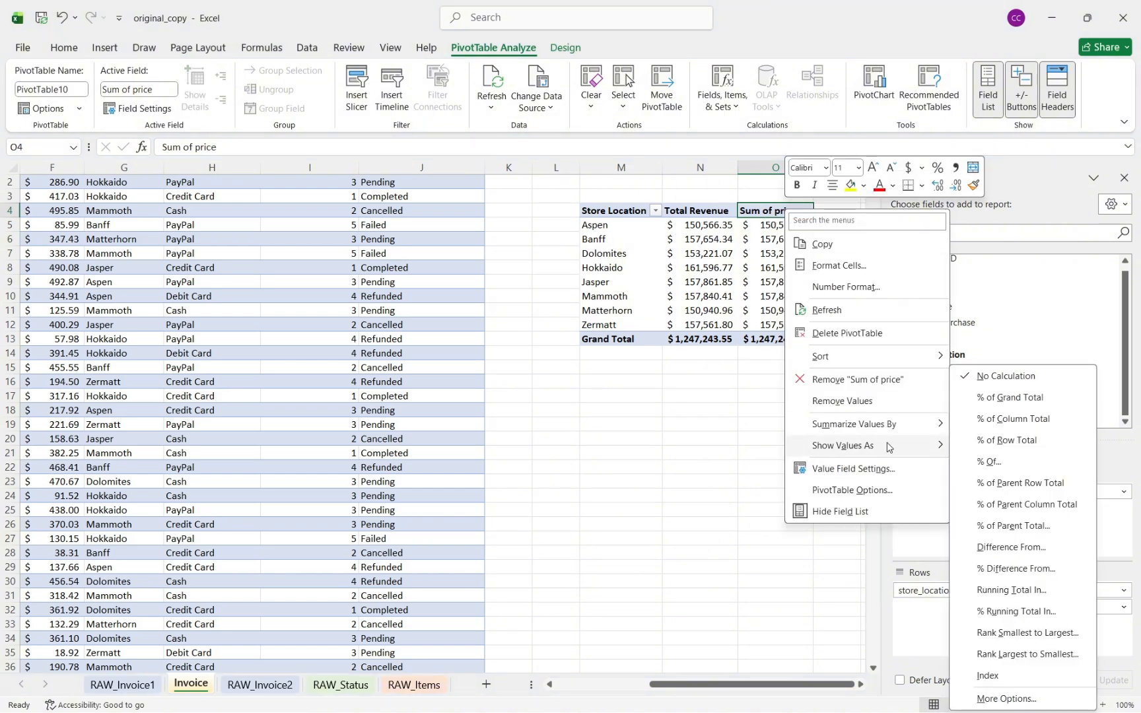
{"action": "left_click", "coordinate": [1001, 399]}
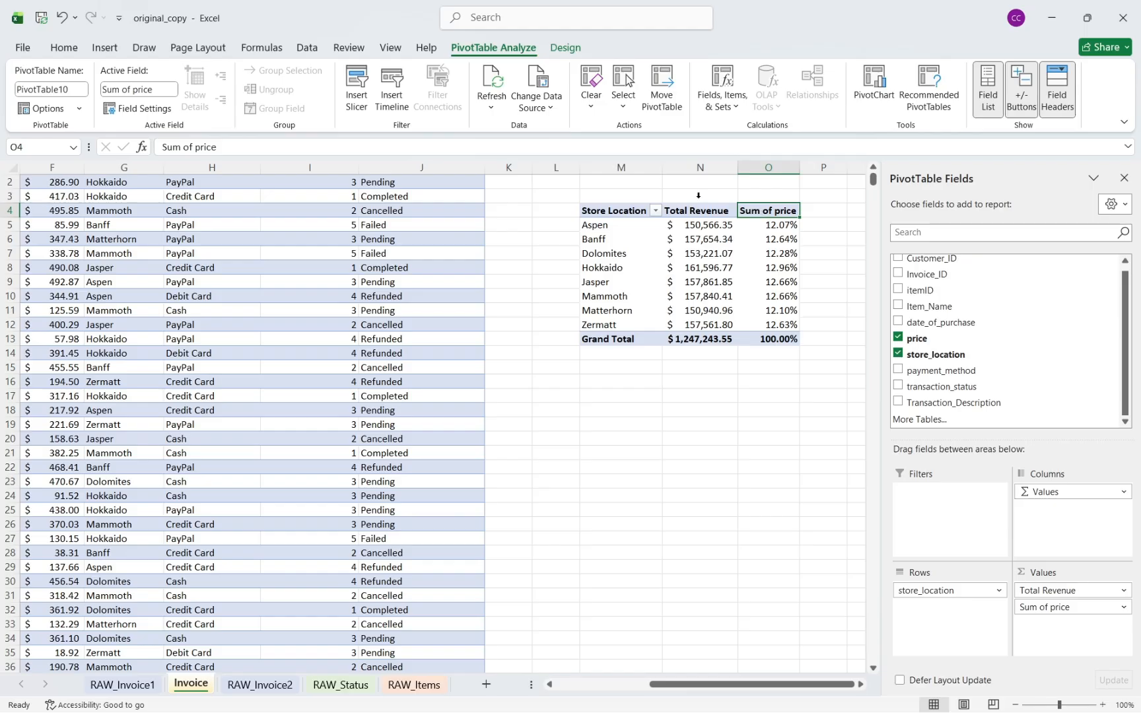
Rename the PivotTable's percentage column header in O4 to % of Total Revenue and fit column O's width to it
{"action": "left_click", "coordinate": [325, 146]}
{"action": "key", "text": "BackSpace"}
{"action": "key", "text": "BackSpace"}
{"action": "key", "text": "BackSpace"}
{"action": "key", "text": "BackSpace"}
{"action": "key", "text": "BackSpace"}
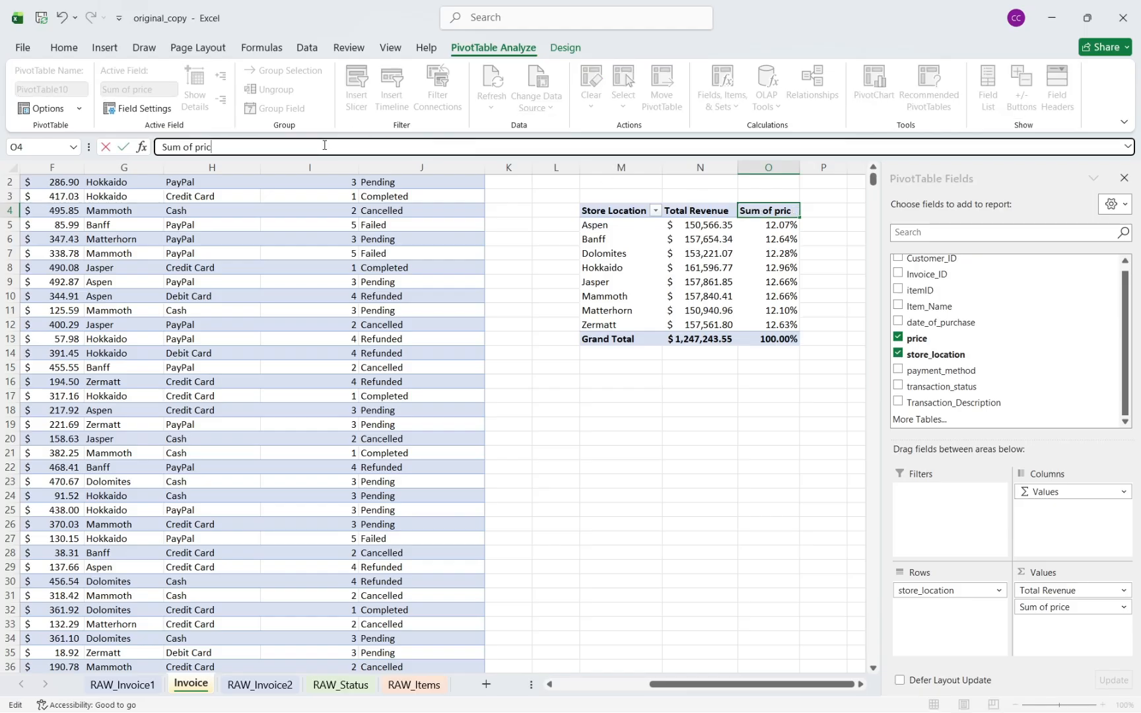
{"action": "key", "text": "BackSpace"}
{"action": "key", "text": "BackSpace"}
{"action": "key", "text": "BackSpace"}
{"action": "key", "text": "BackSpace"}
{"action": "key", "text": "BackSpace"}
{"action": "key", "text": "BackSpace"}
{"action": "type", "text": "% of Total"}
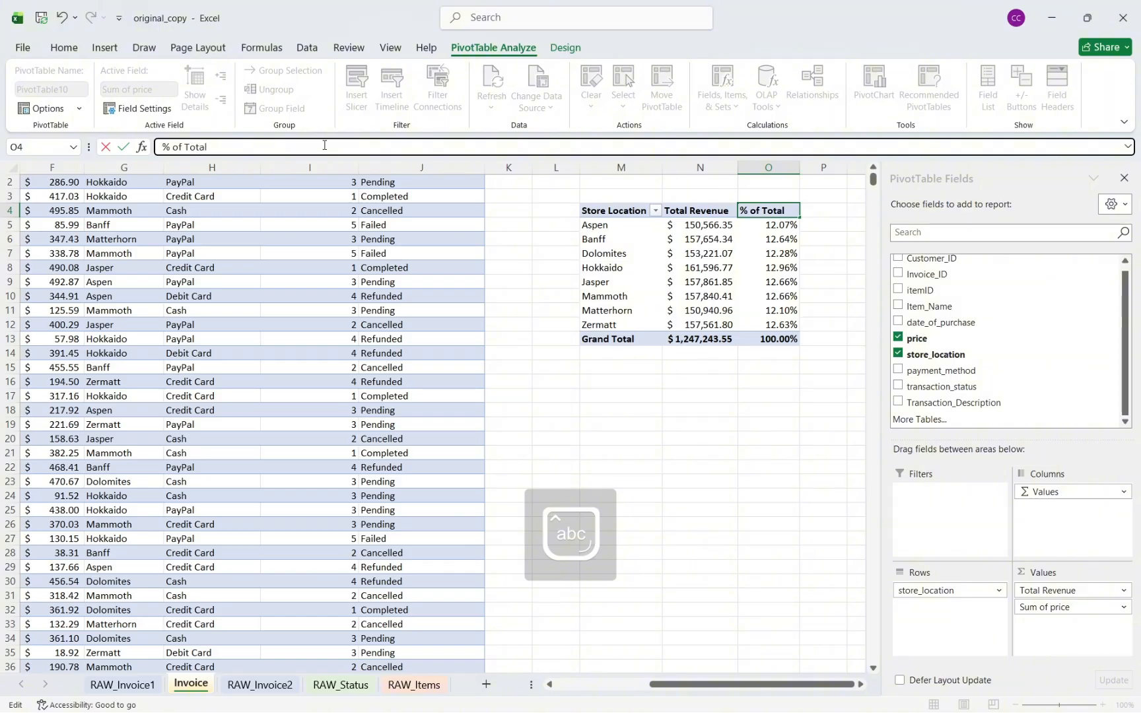
{"action": "type", "text": " Revenue"}
{"action": "key", "text": "Return"}
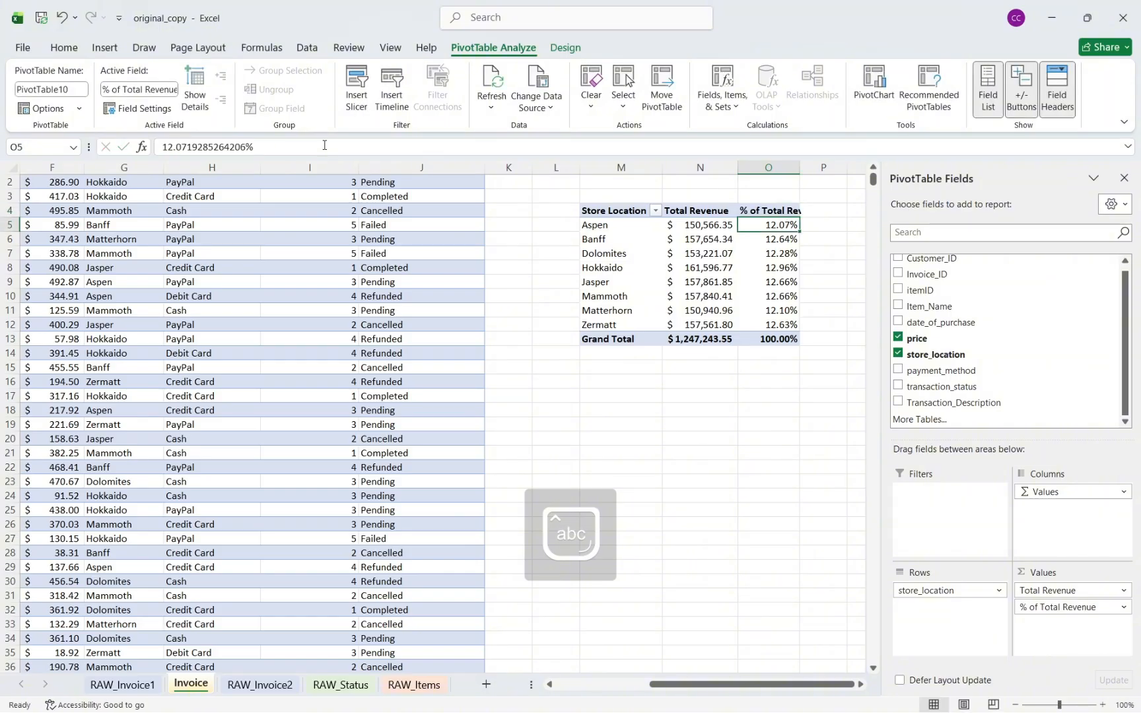
{"action": "double_click", "coordinate": [798, 173]}
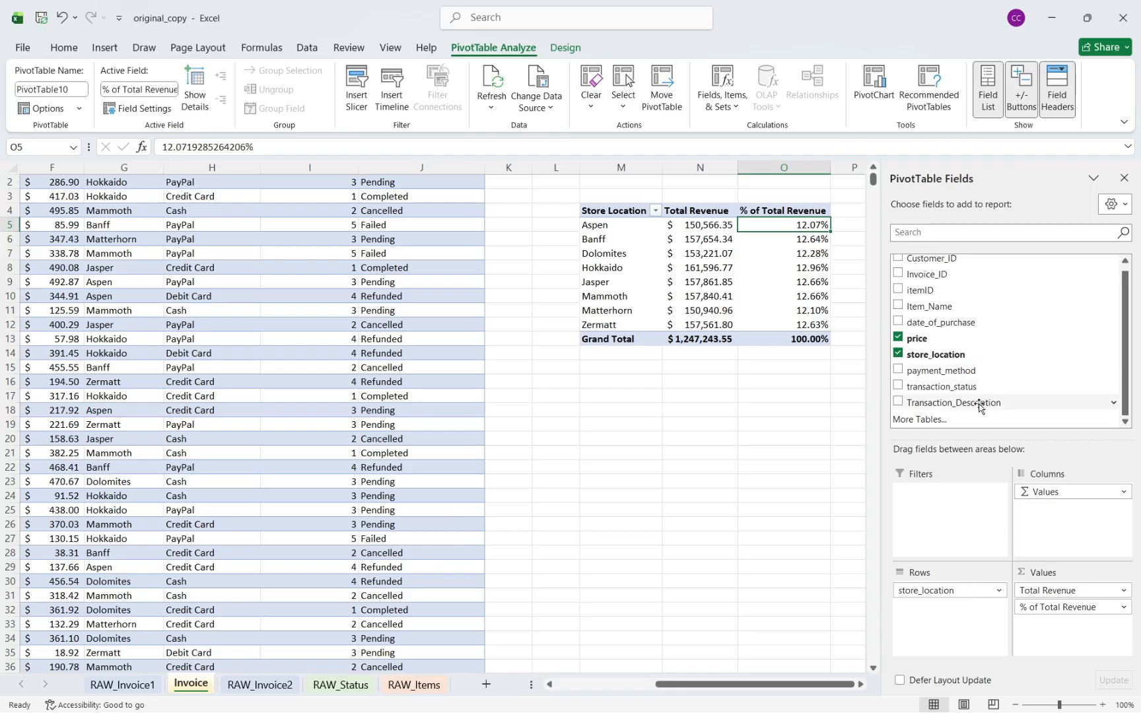
Add Transaction_Description as a PivotTable report filter and filter it to Completed
{"action": "left_click_drag", "start_coordinate": [979, 404], "coordinate": [930, 528]}
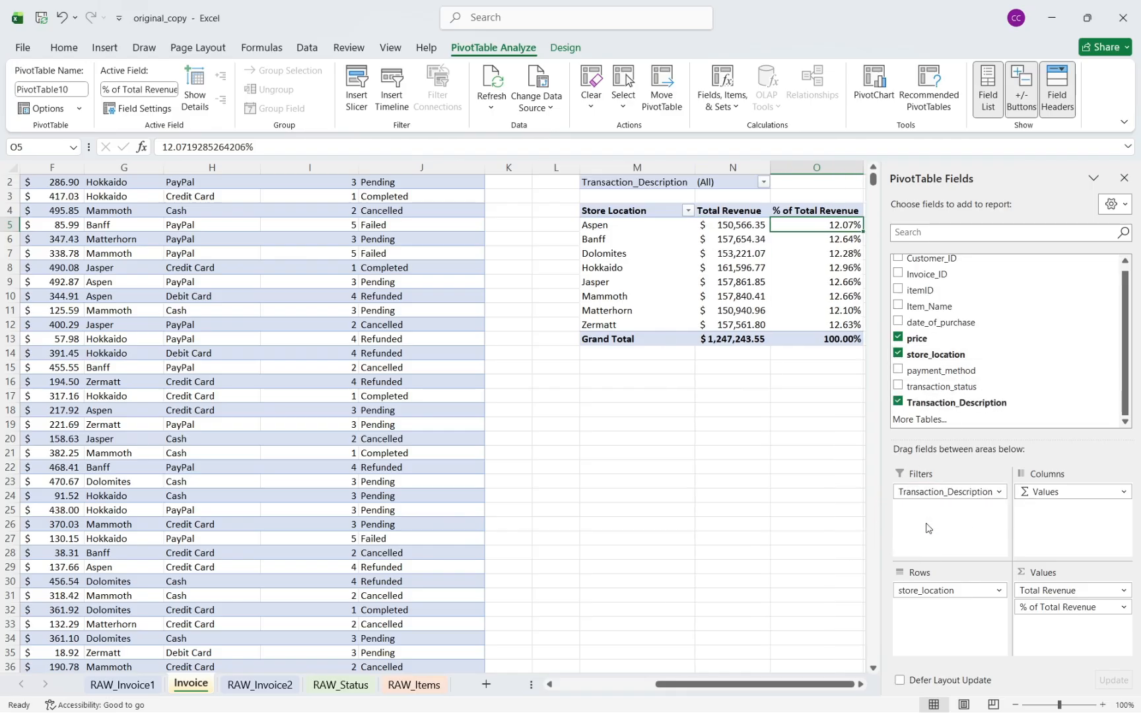
{"action": "left_click", "coordinate": [764, 183]}
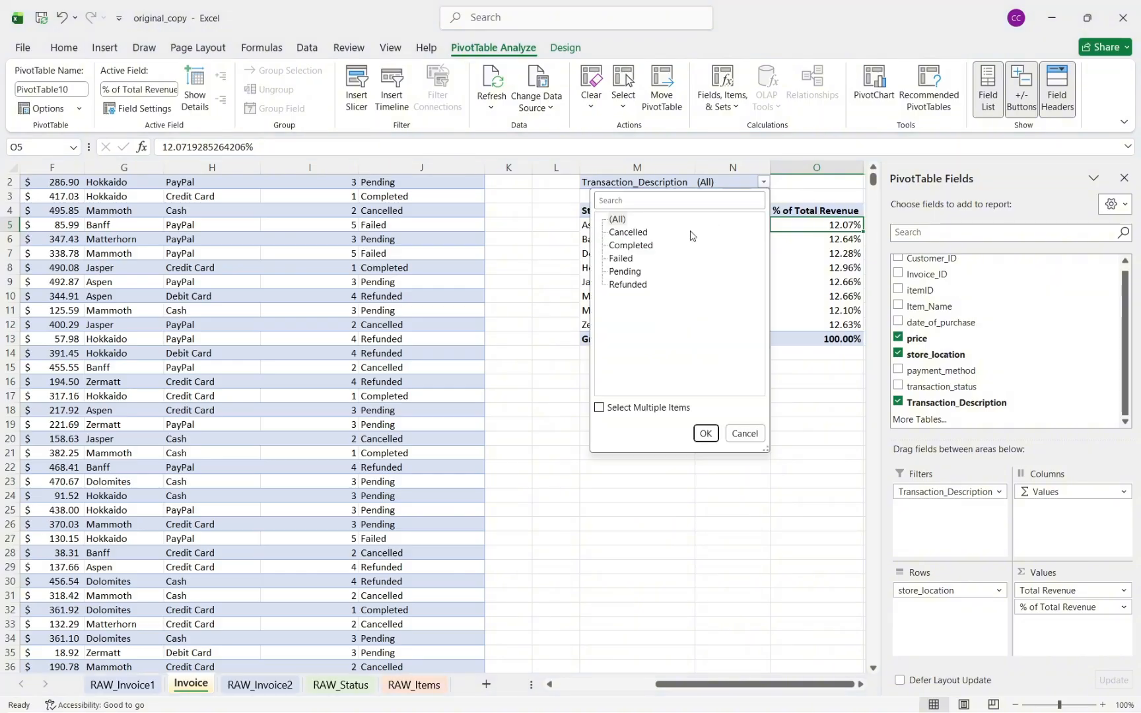
{"action": "left_click", "coordinate": [646, 247]}
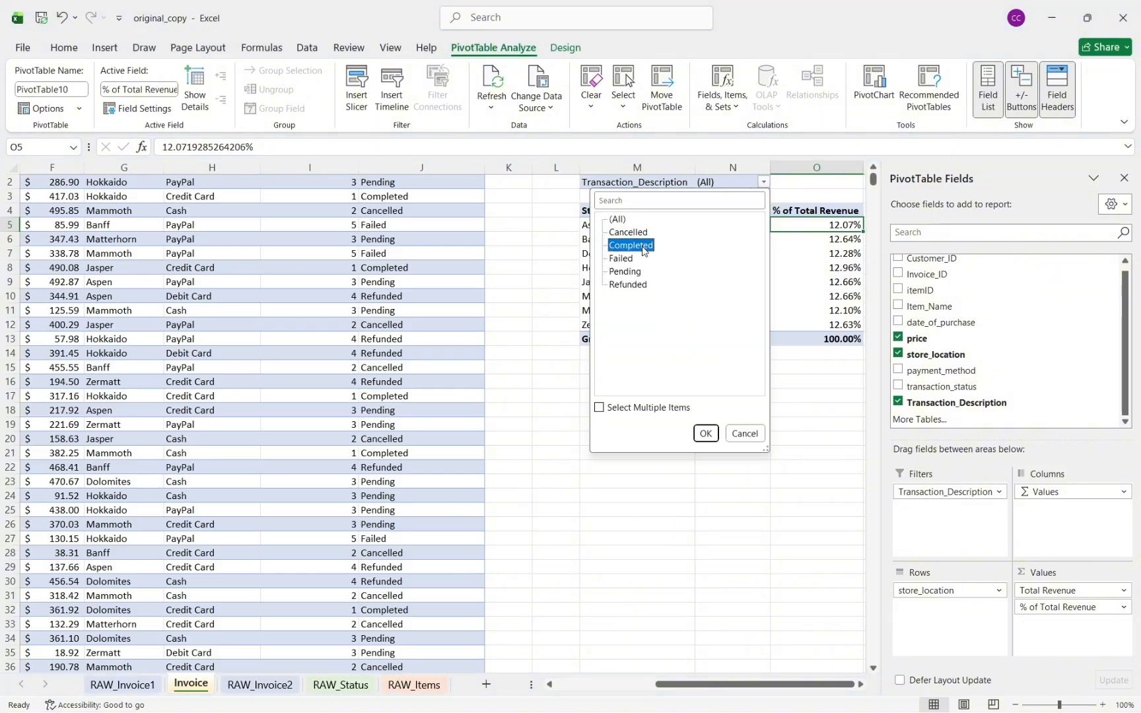
{"action": "left_click", "coordinate": [704, 434]}
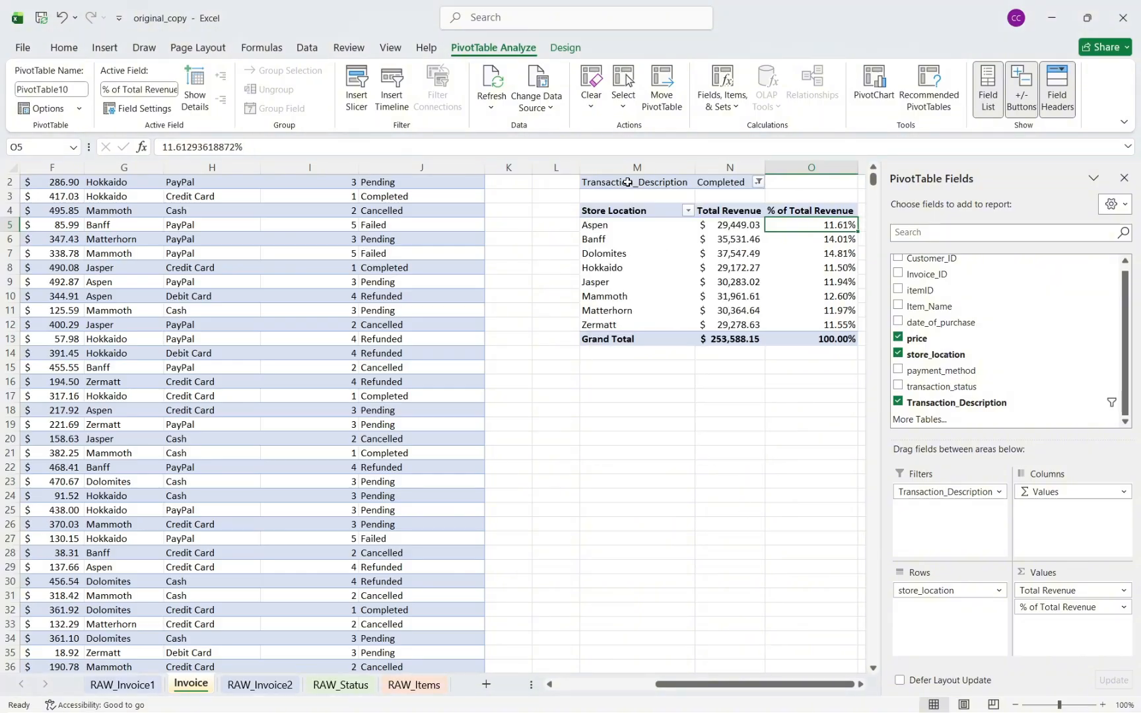
Rename the report filter label in M2 to Transaction Status
{"action": "left_click", "coordinate": [627, 182]}
{"action": "left_click", "coordinate": [304, 148]}
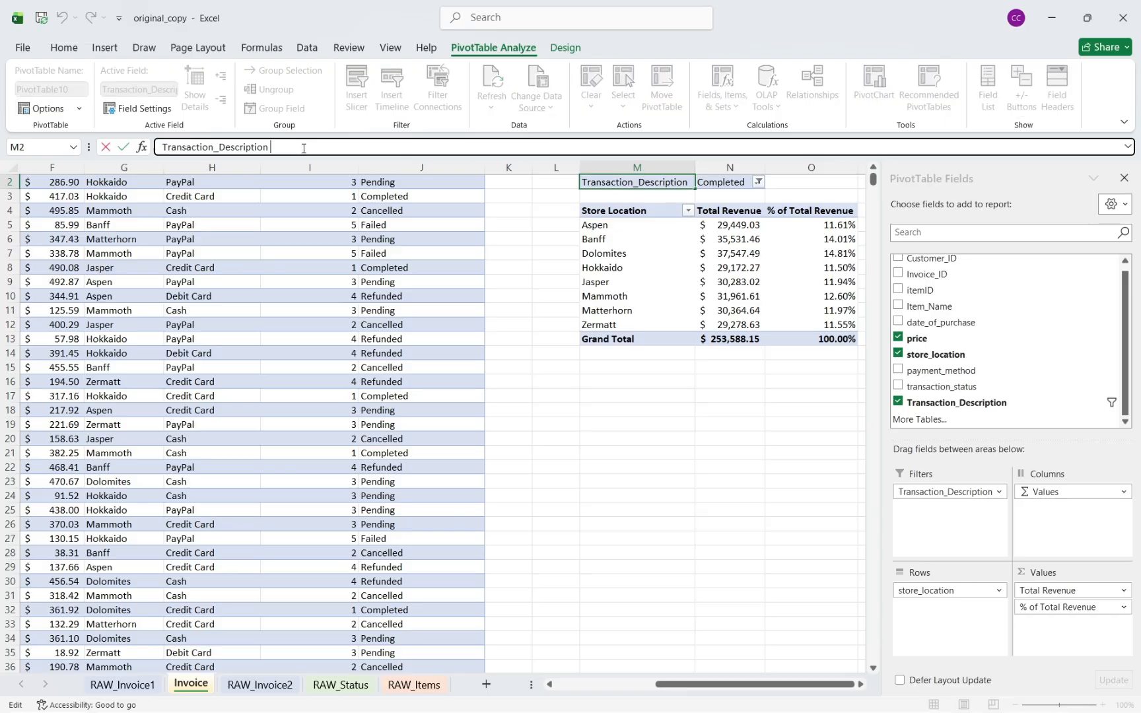
{"action": "key", "text": "BackSpace"}
{"action": "key", "text": "BackSpace"}
{"action": "key", "text": "BackSpace"}
{"action": "key", "text": "BackSpace"}
{"action": "key", "text": "BackSpace"}
{"action": "key", "text": "BackSpace"}
{"action": "key", "text": "BackSpace"}
{"action": "key", "text": "BackSpace"}
{"action": "key", "text": "BackSpace"}
{"action": "key", "text": "BackSpace"}
{"action": "key", "text": "BackSpace"}
{"action": "key", "text": "BackSpace"}
{"action": "type", "text": "St"}
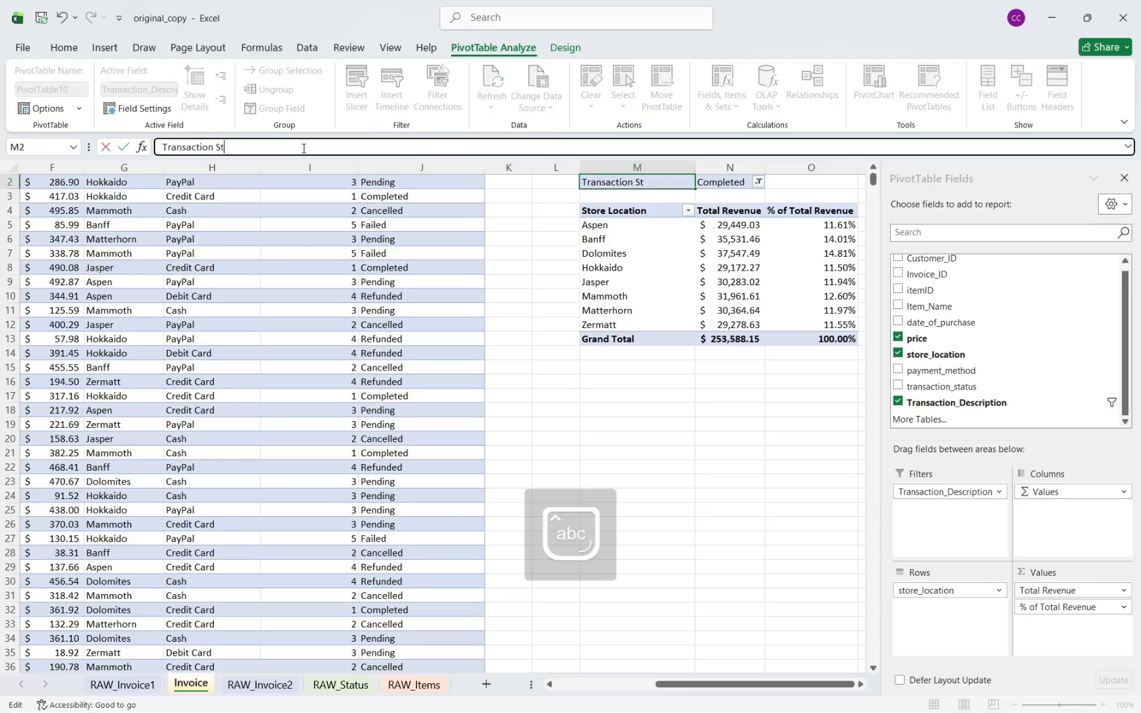
{"action": "type", "text": "atus"}
{"action": "key", "text": "Return"}
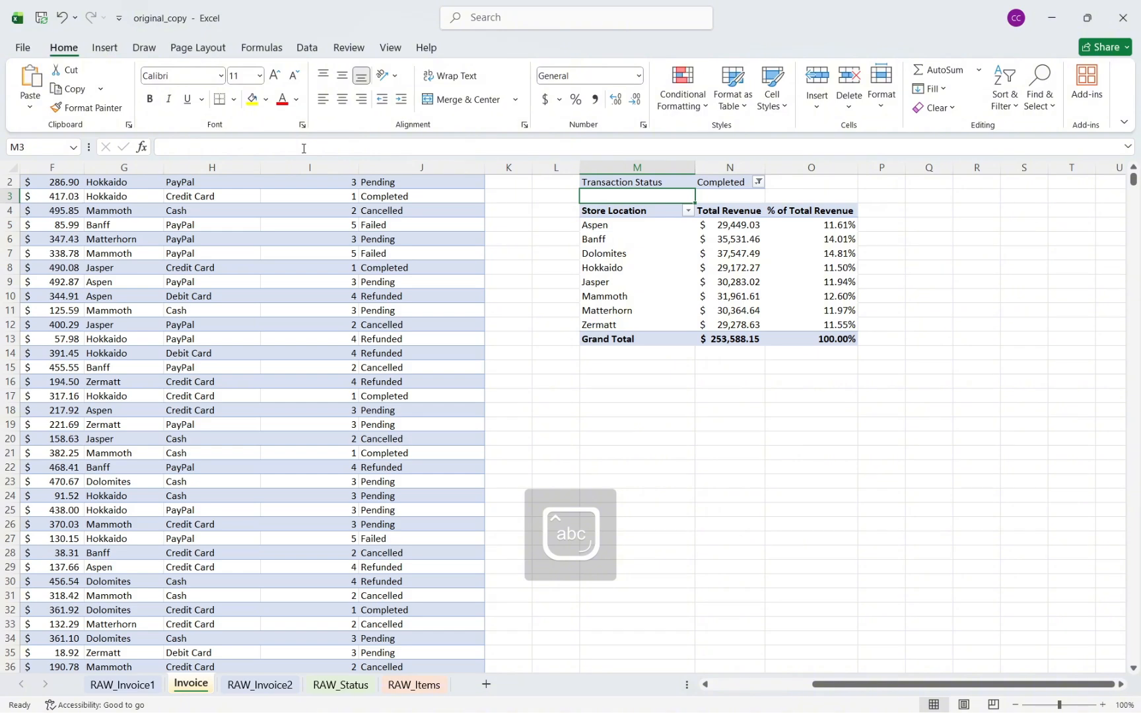
Add Item_Name as a second PivotTable report filter and rename its label in M2 to Item Name
{"action": "left_click", "coordinate": [647, 225]}
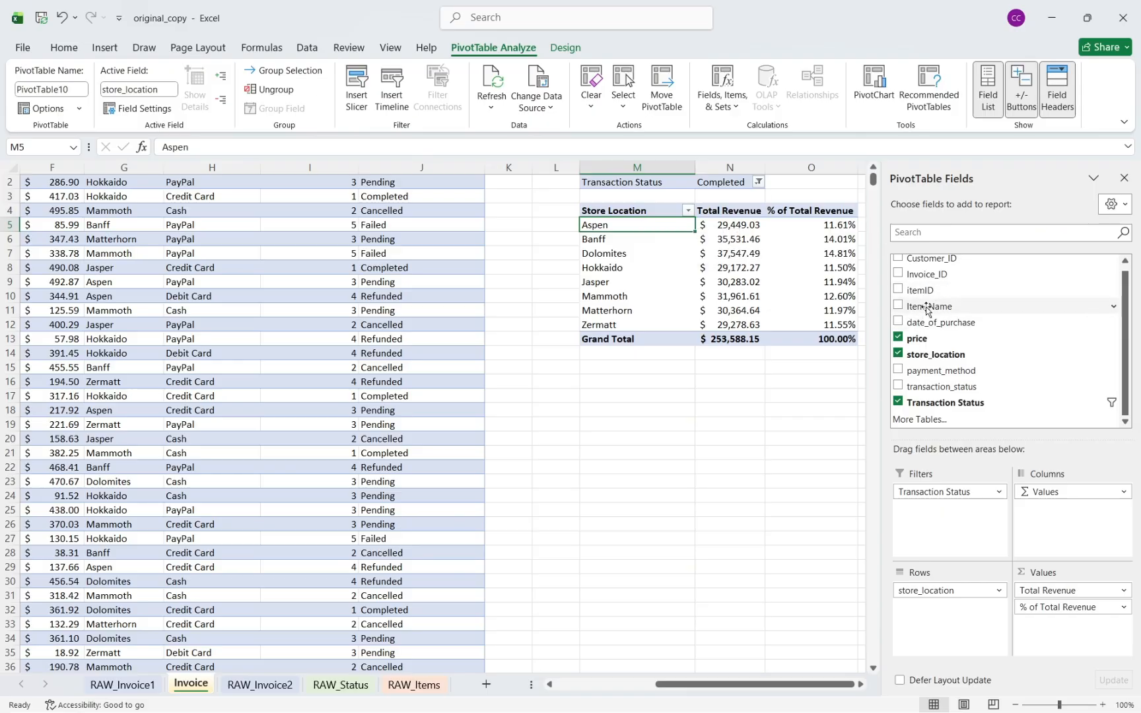
{"action": "left_click_drag", "start_coordinate": [930, 306], "coordinate": [969, 528]}
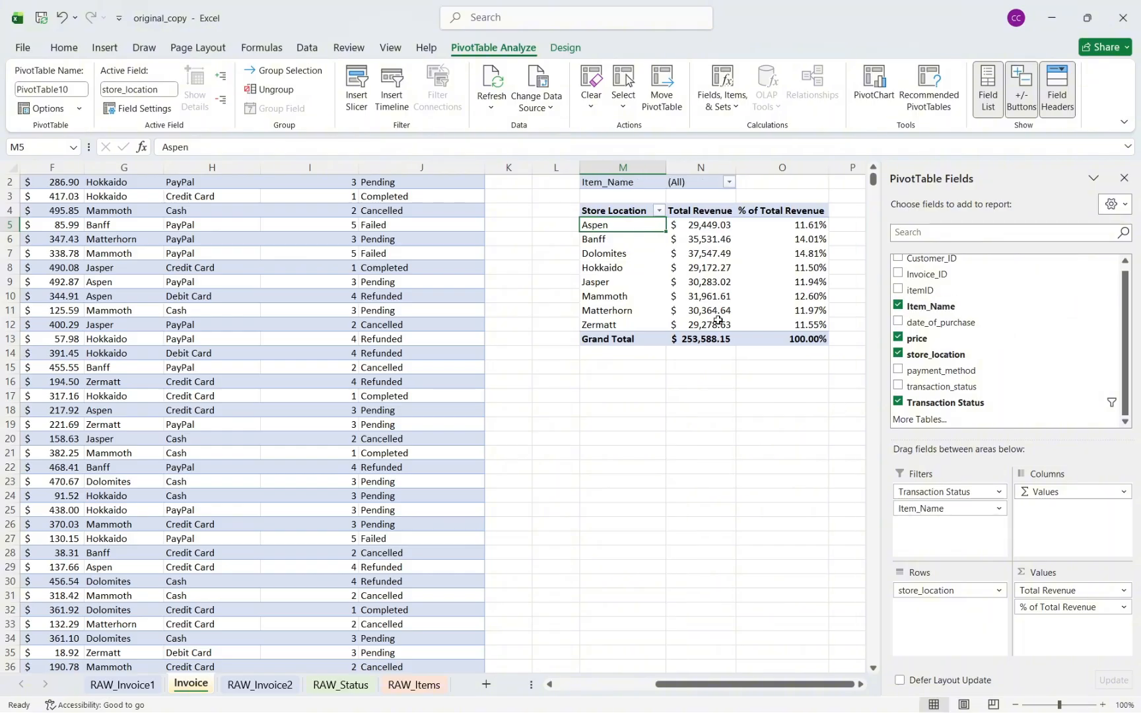
{"action": "scroll", "coordinate": [658, 271], "scroll_direction": "up", "scroll_amount": 1}
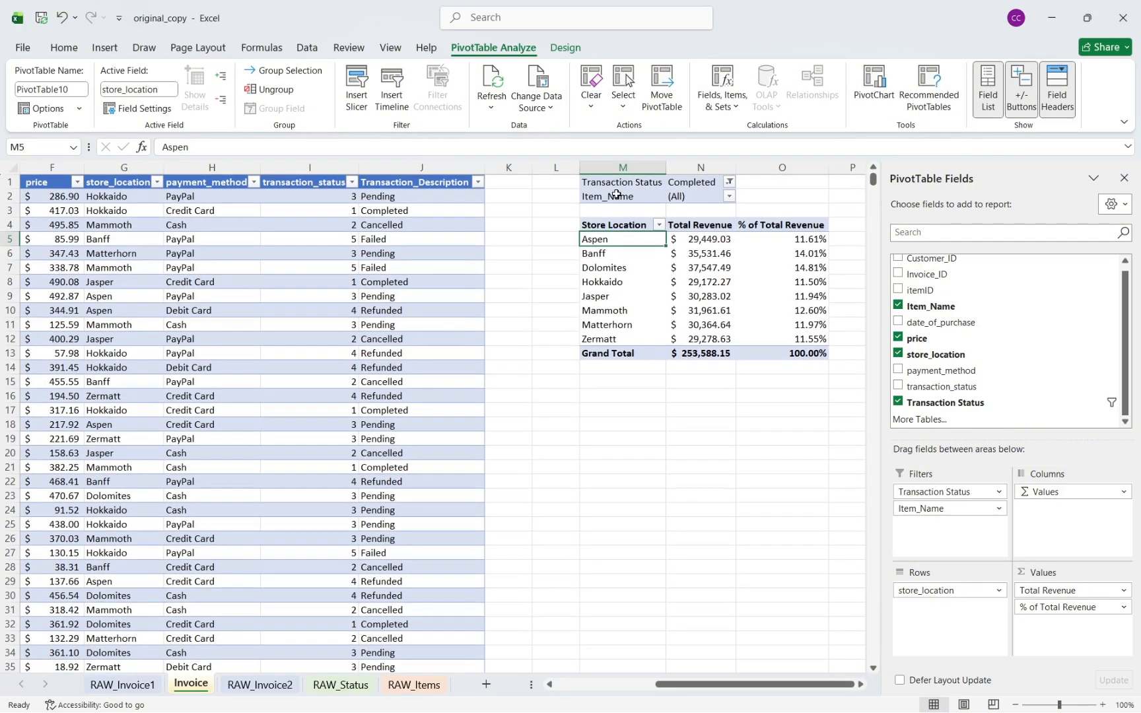
{"action": "left_click", "coordinate": [617, 196]}
{"action": "left_click", "coordinate": [187, 147]}
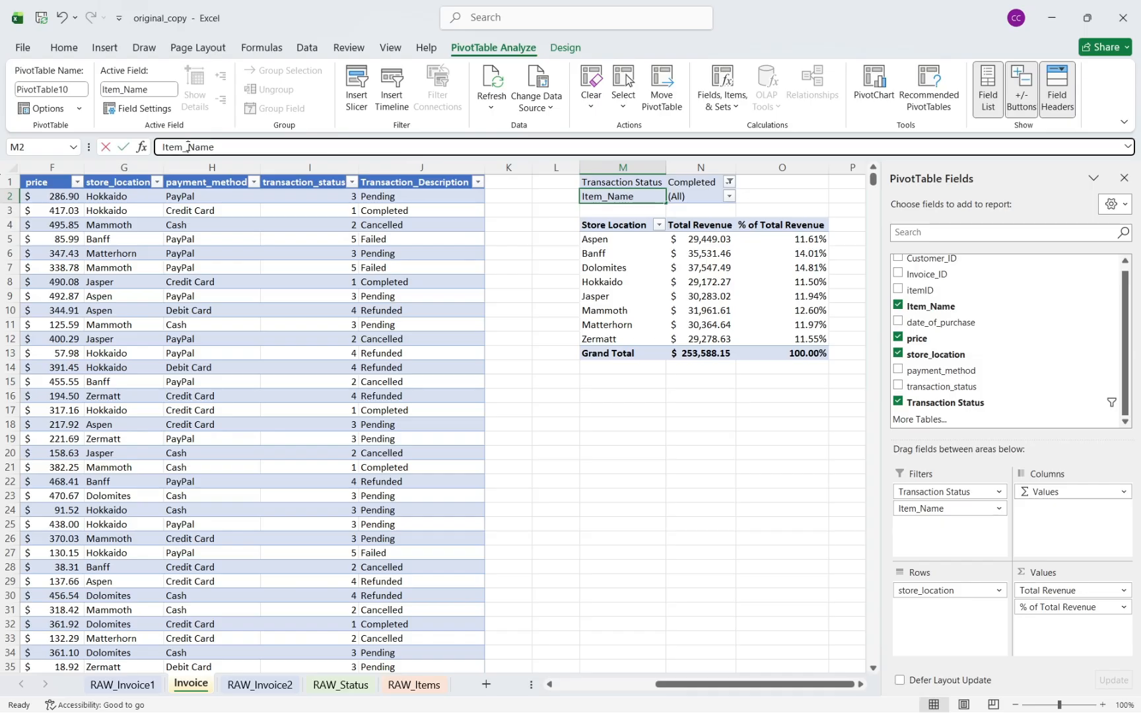
{"action": "key", "text": "BackSpace"}
{"action": "left_click", "coordinate": [611, 238]}
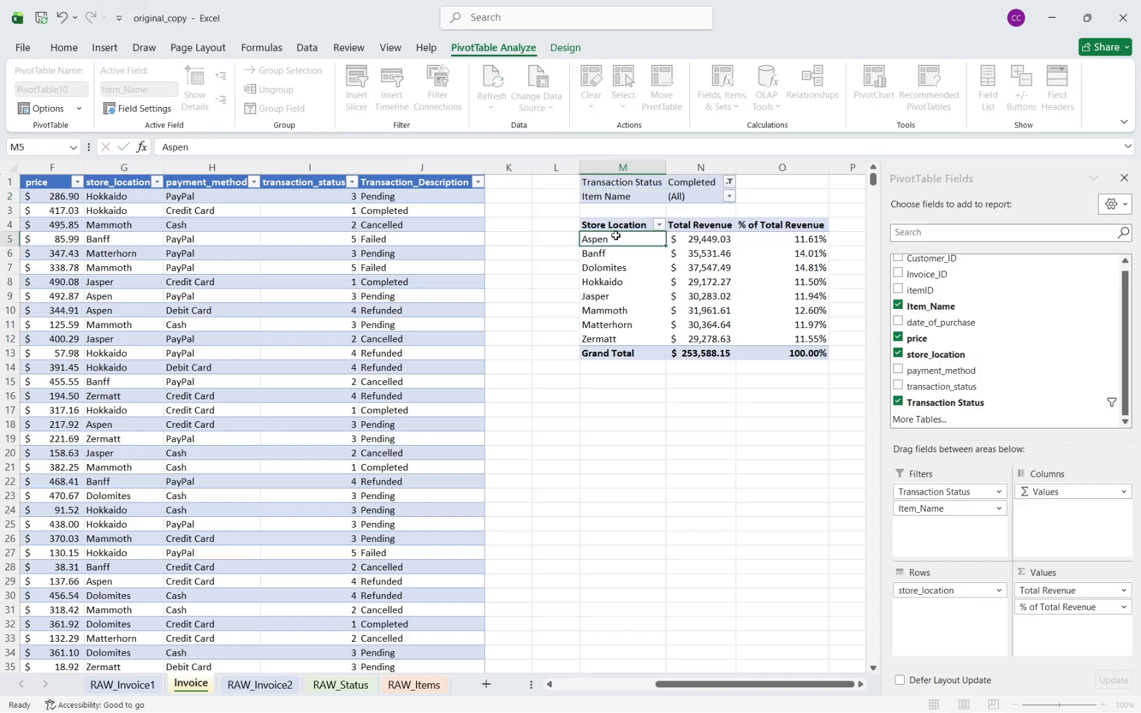
Filter the PivotTable's Item Name report filter to women ski boots
{"action": "left_click", "coordinate": [729, 197]}
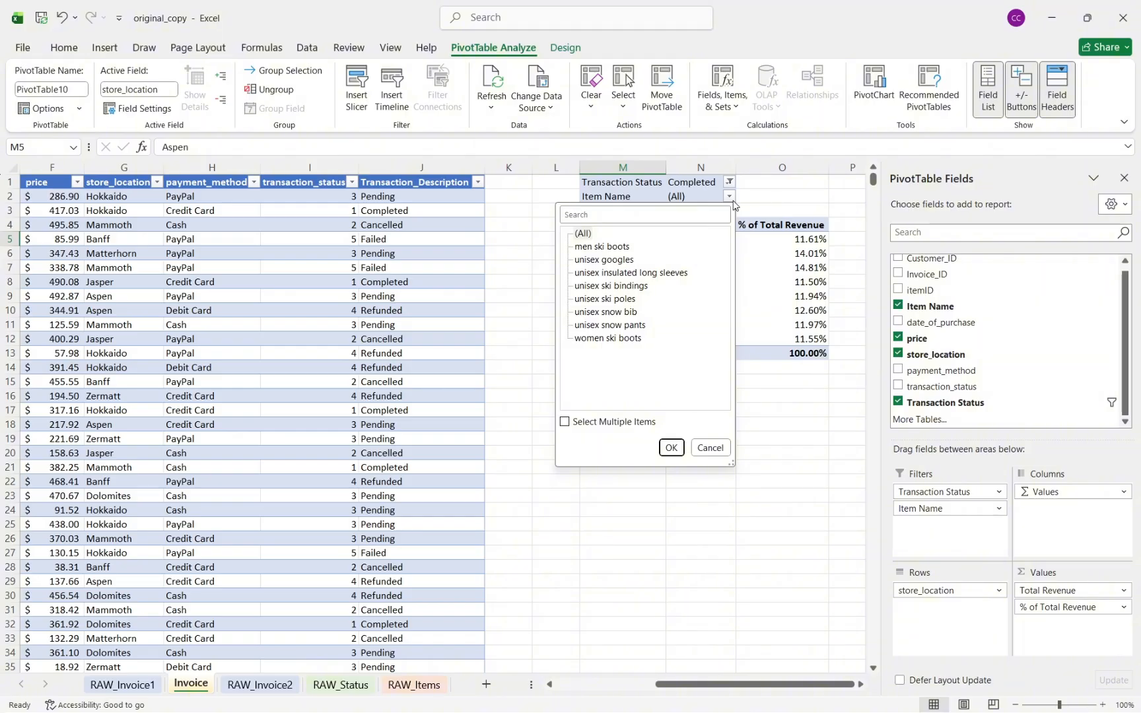
{"action": "left_click", "coordinate": [603, 340]}
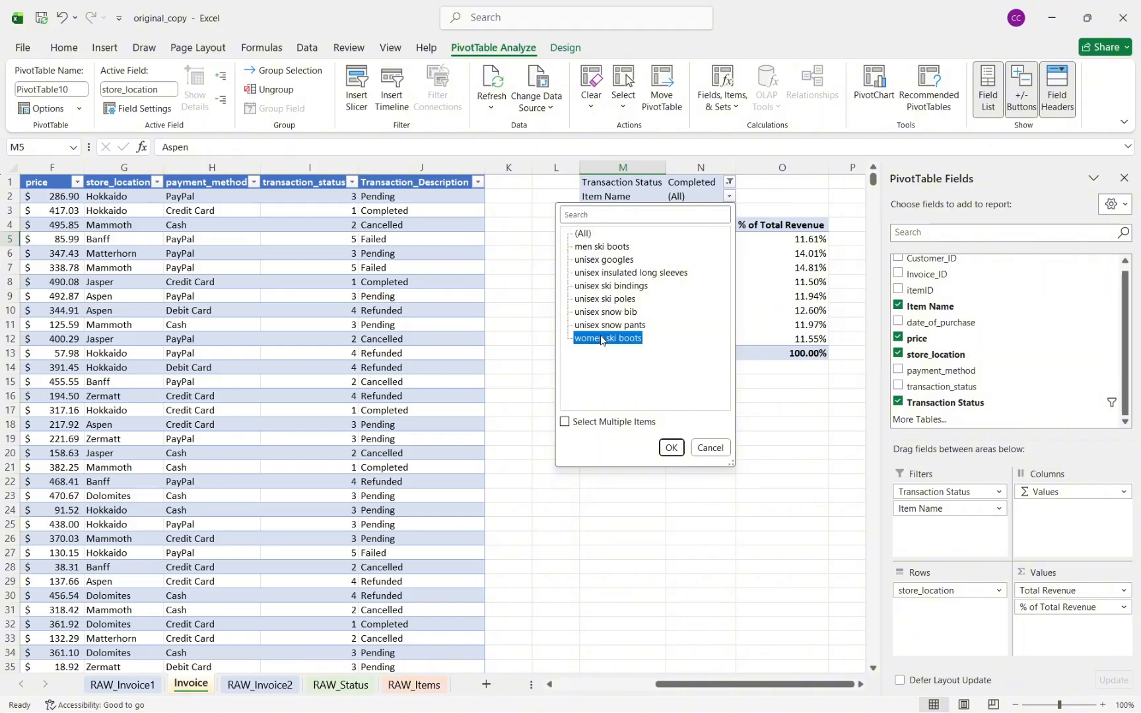
{"action": "left_click", "coordinate": [671, 449]}
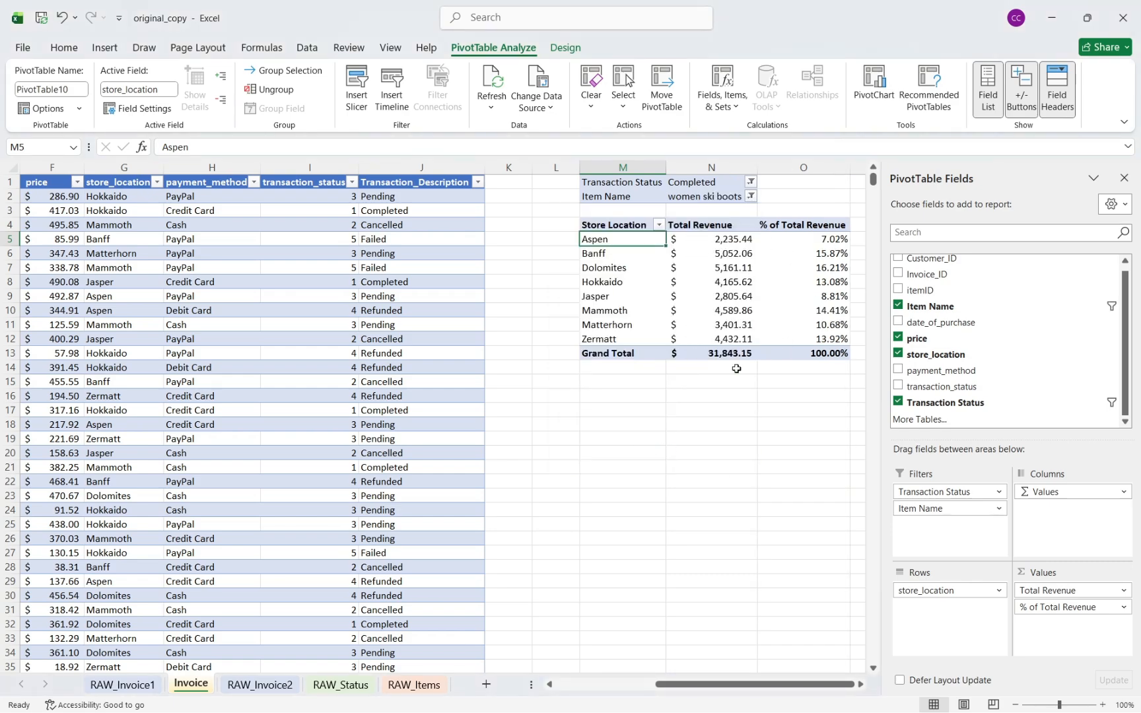